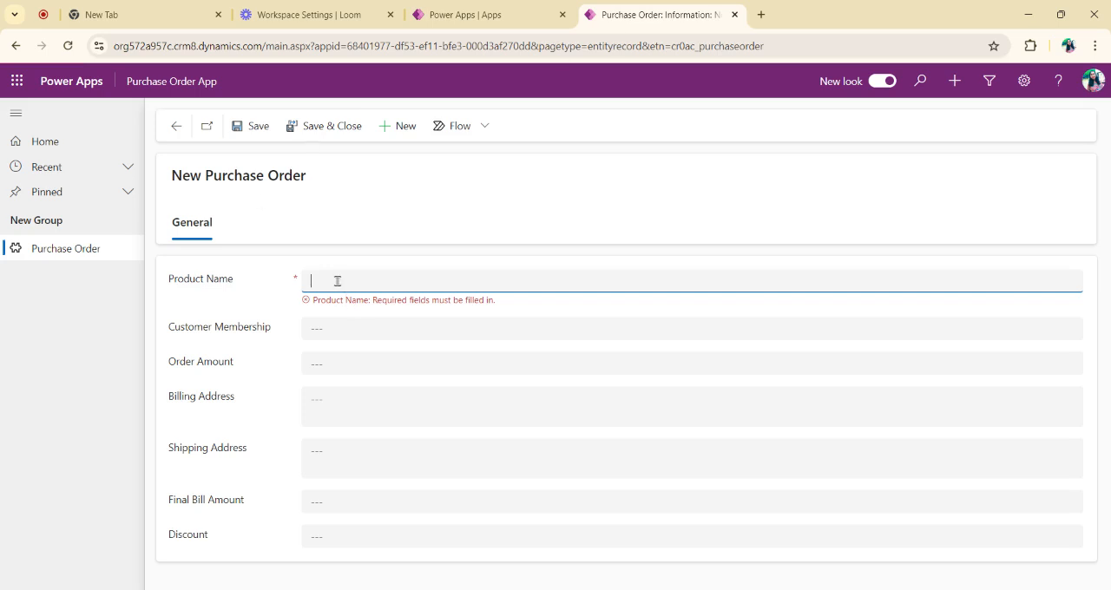
Step: Fill in the new purchase order with product name TV, customer membership VIP and order amount 7000
text(TV)
click(342, 323)
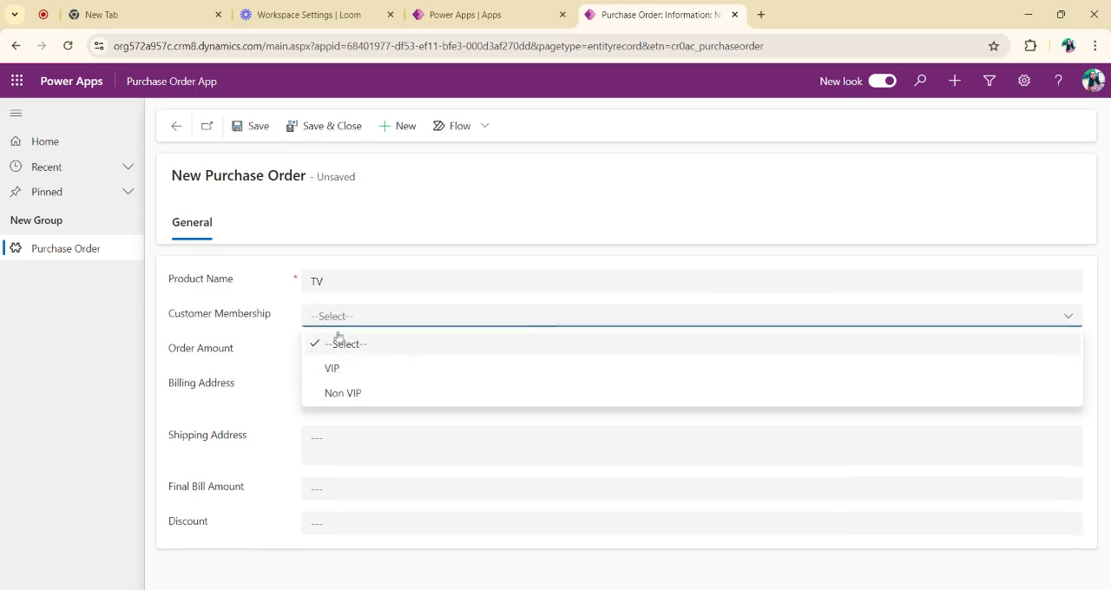
click(348, 369)
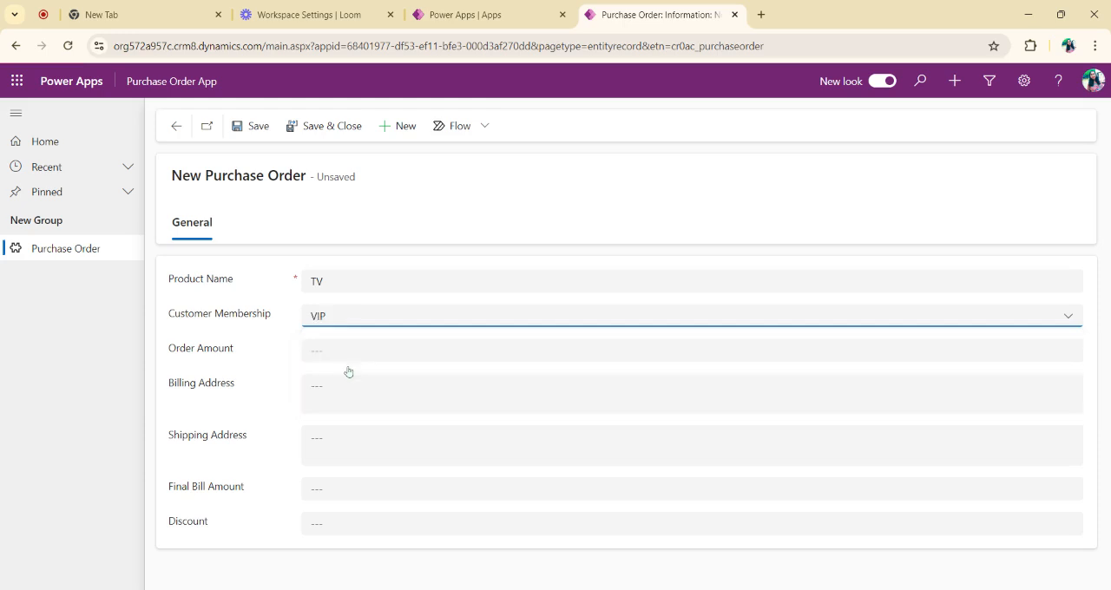
click(332, 346)
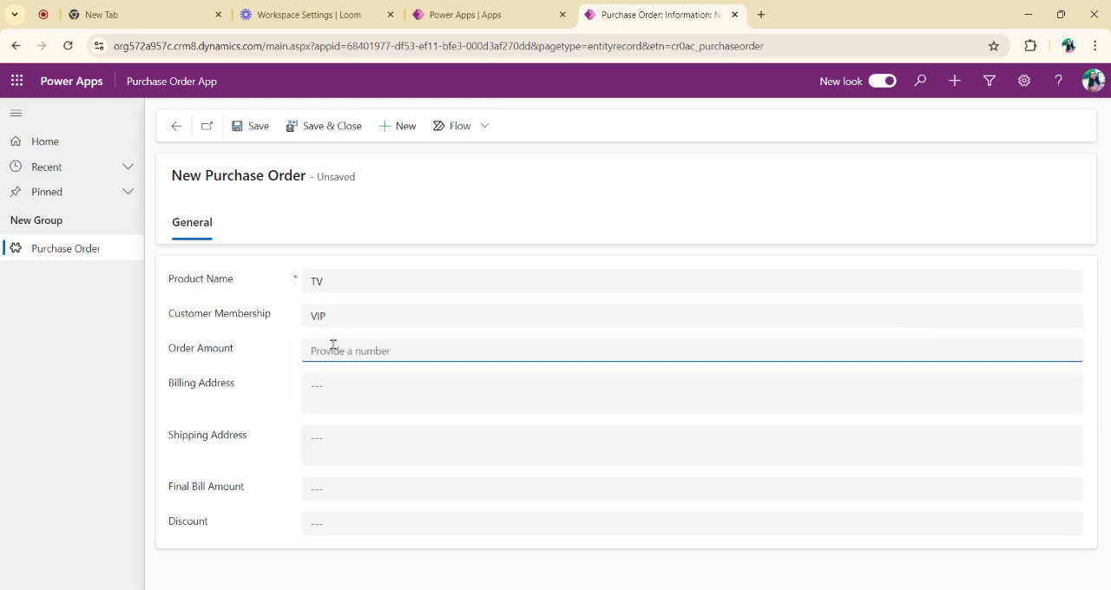
text(7000)
Step: Enter the billing address and the shipping address, then save the purchase order record
click(347, 380)
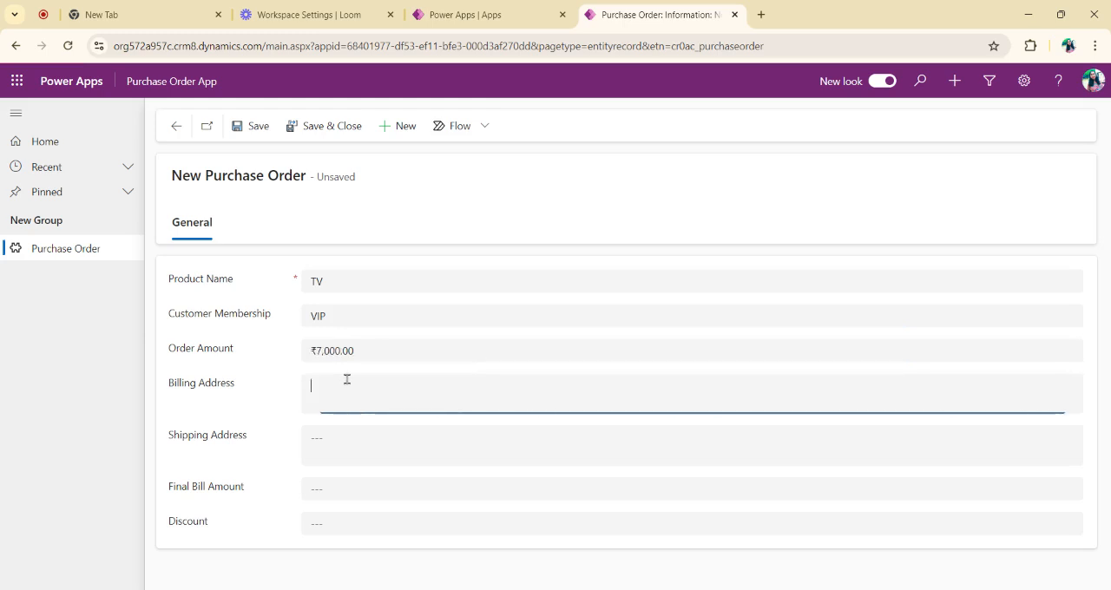
text(IND)
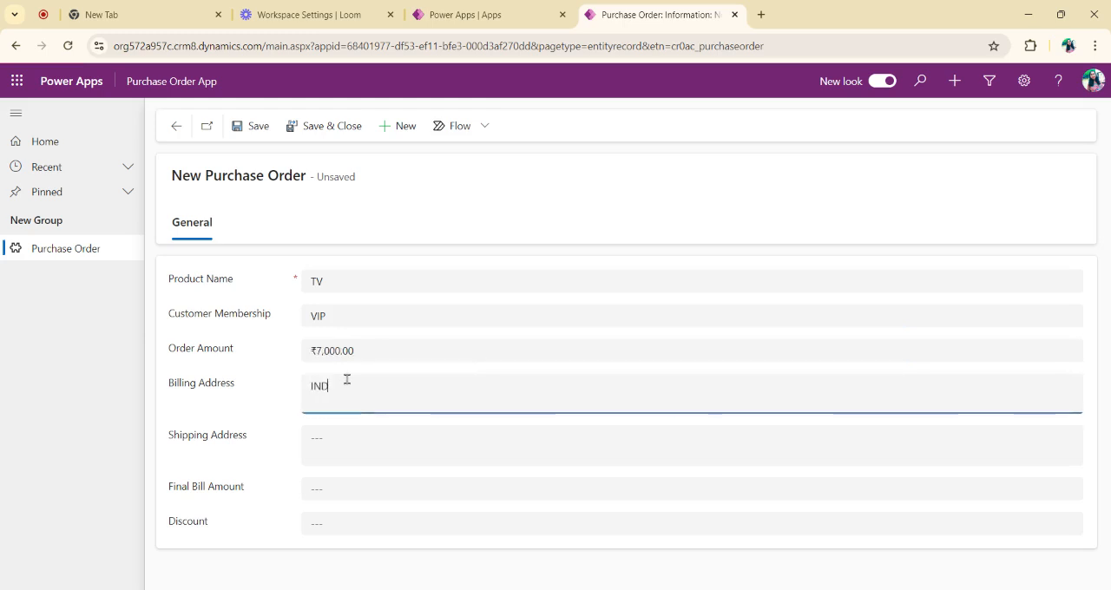
text(IA DELHI)
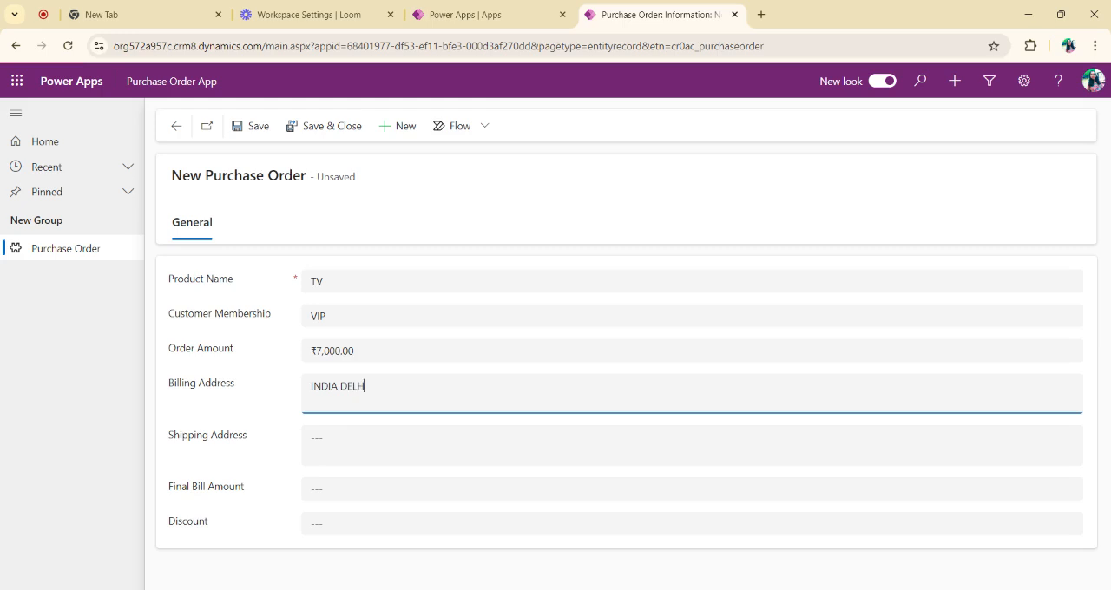
click(337, 434)
text(INDI)
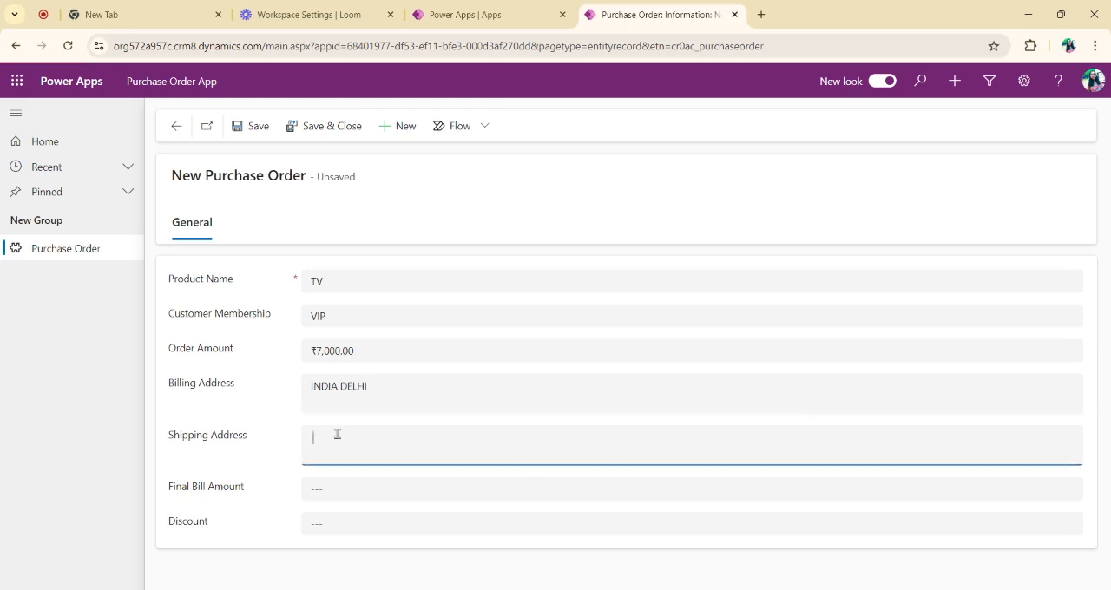
text(A DELHI)
click(343, 486)
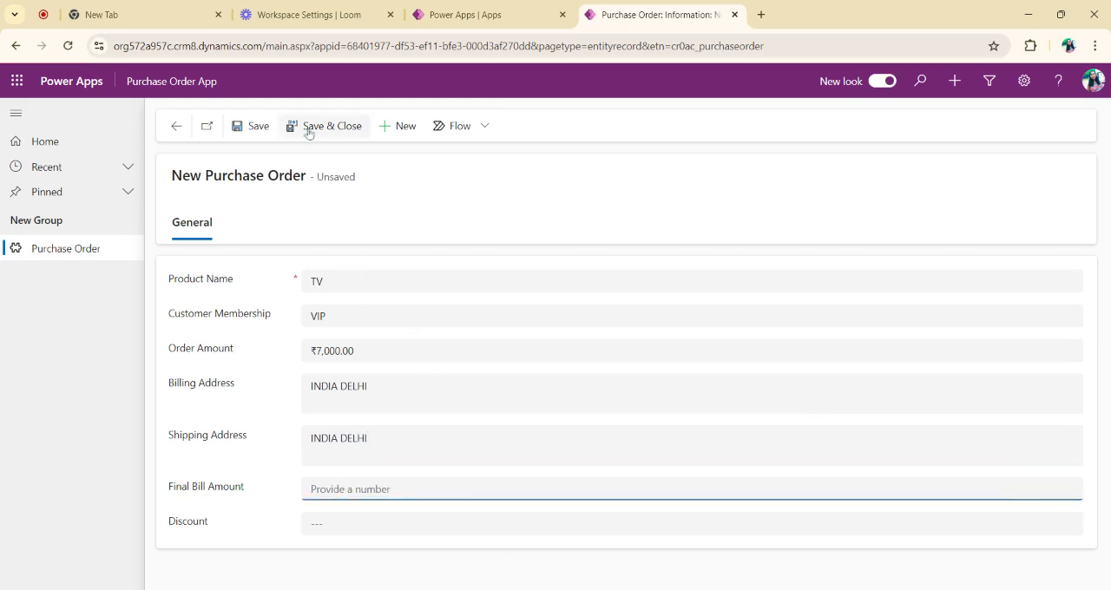
click(263, 129)
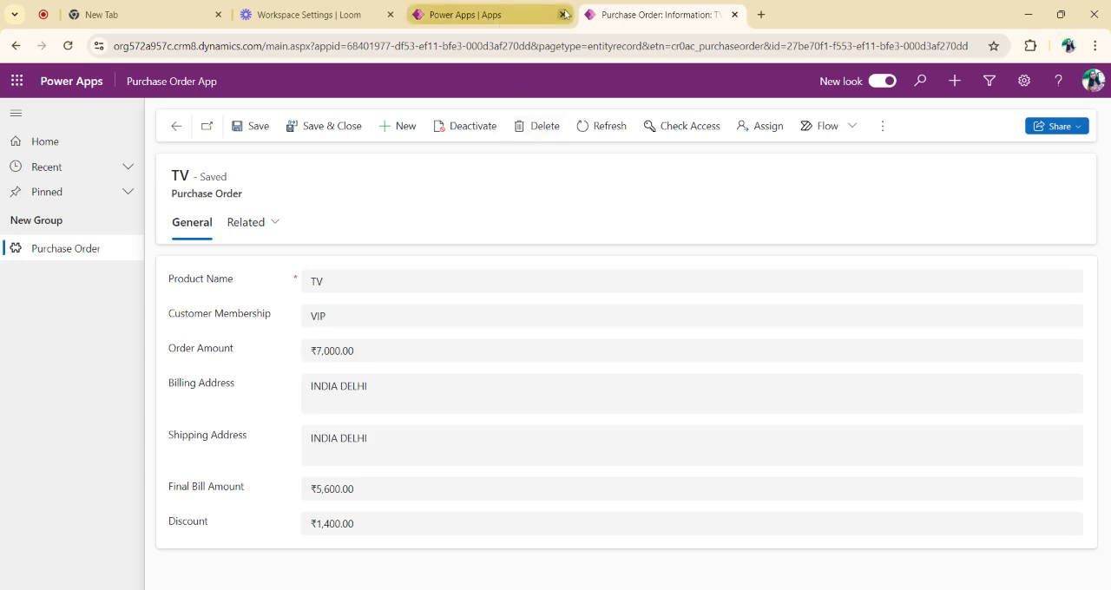
Step: Switch to the Power Apps maker site and open its list of solutions
click(16, 81)
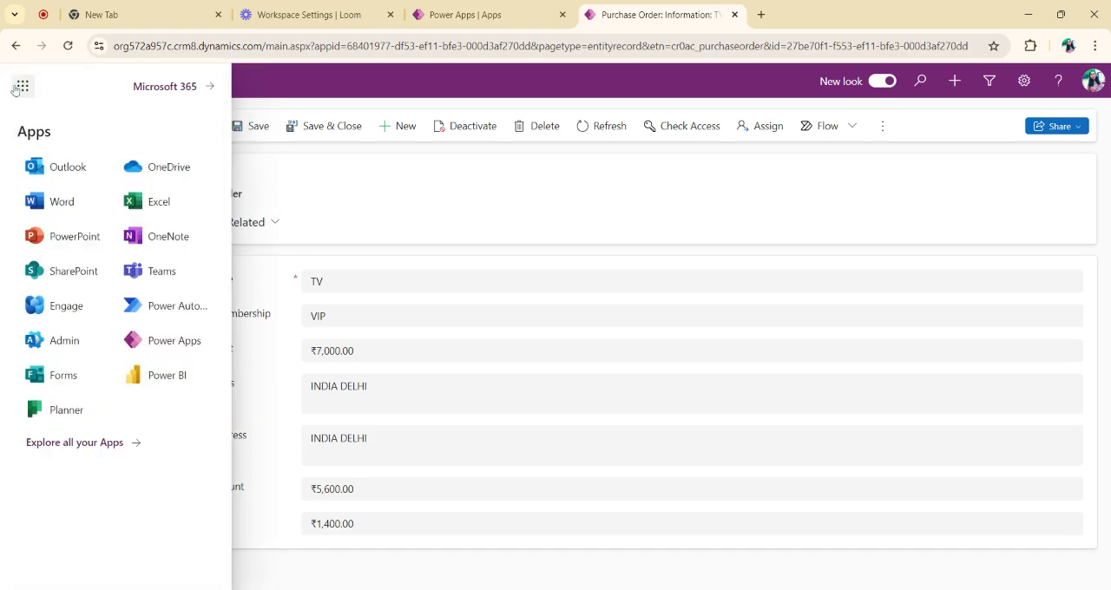
click(172, 341)
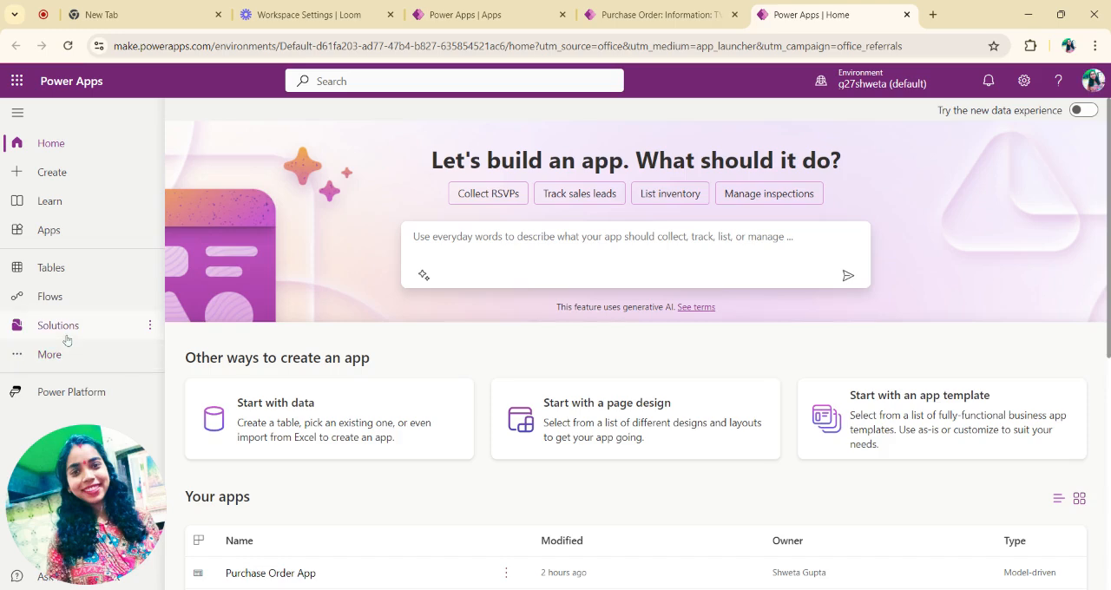
click(65, 337)
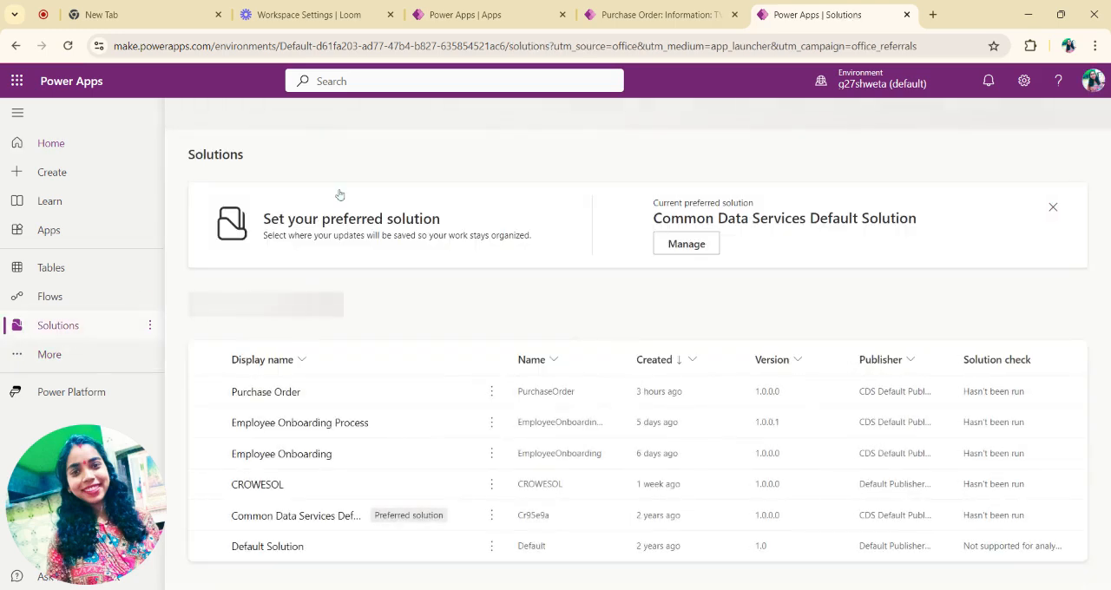
Step: Start a new solution with the display name PurchaseDemo
click(235, 113)
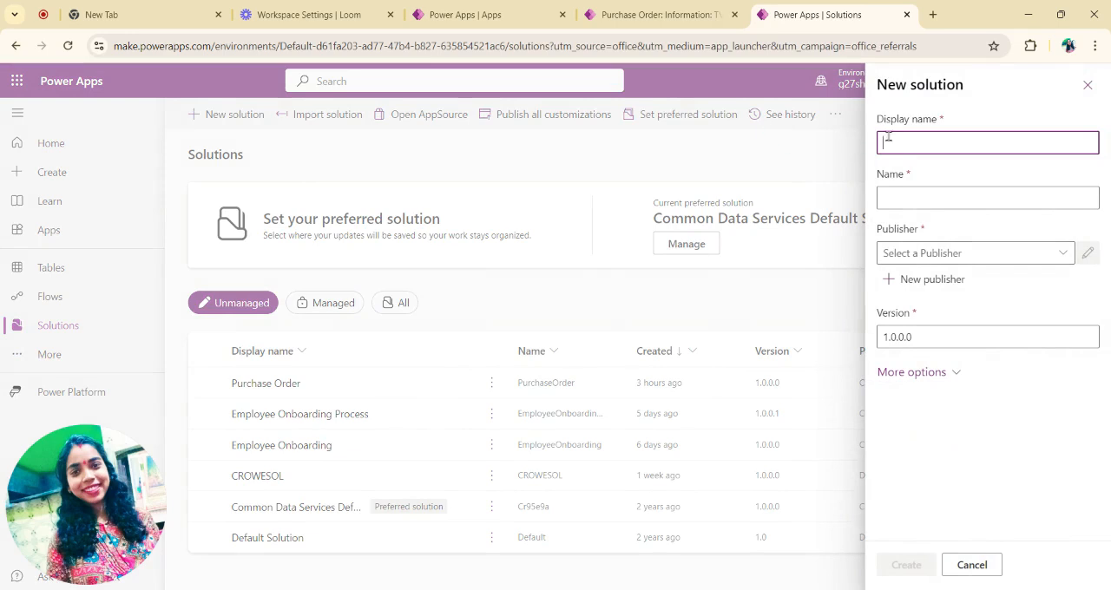
text(PurchaseDemo)
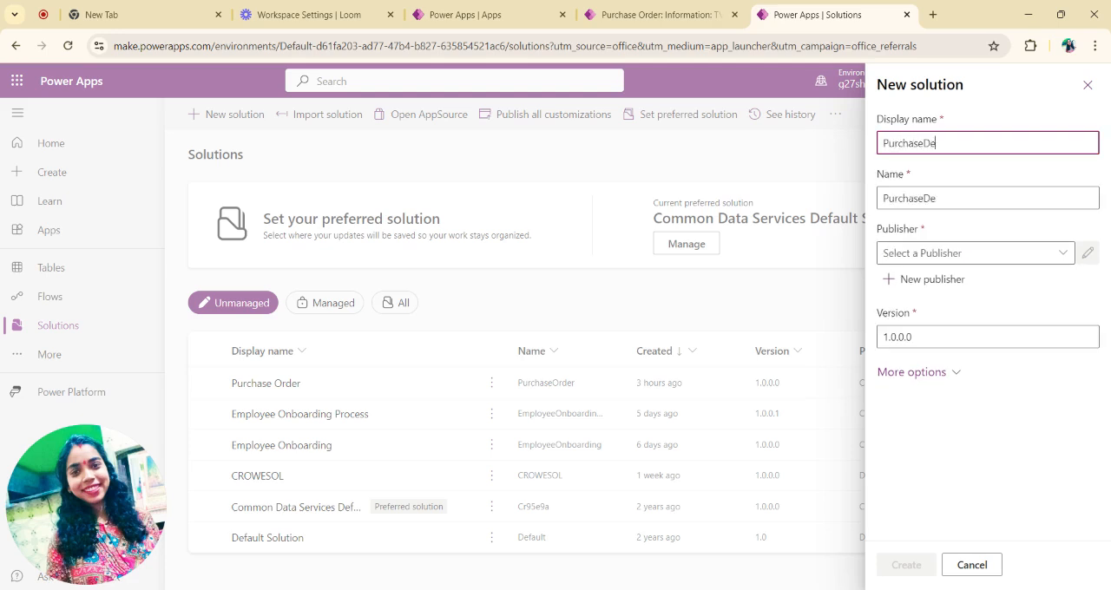
Step: Set the solution's publisher to CDS Default Publisher (Cr4c6ef) and create the solution
click(992, 258)
click(1063, 253)
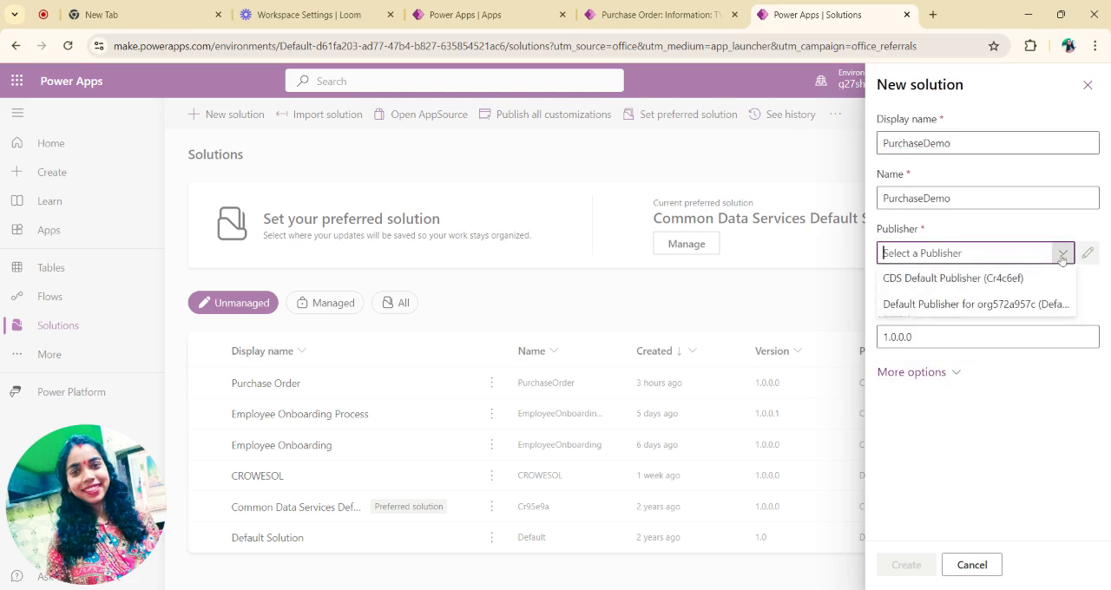
click(990, 281)
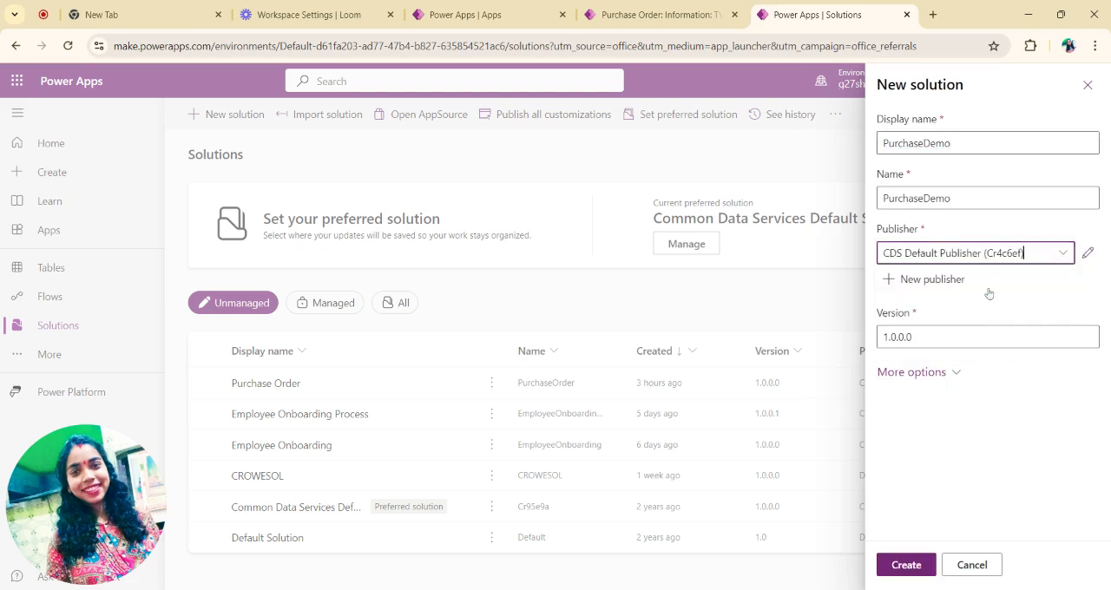
click(899, 566)
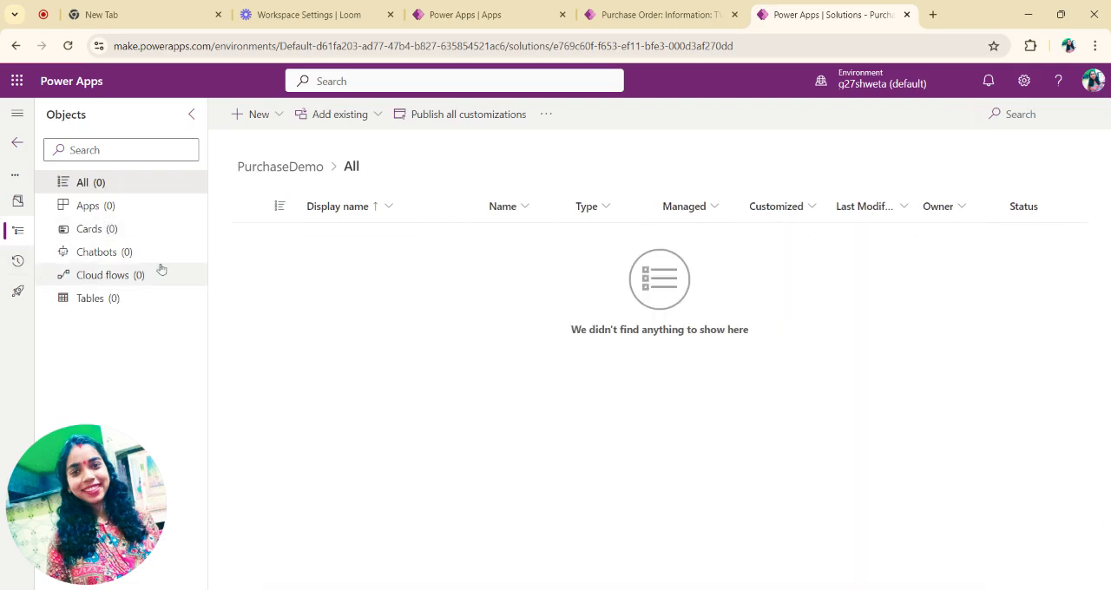
Step: Start a new table in the PurchaseDemo solution with the display name Purchase Order Details
click(132, 302)
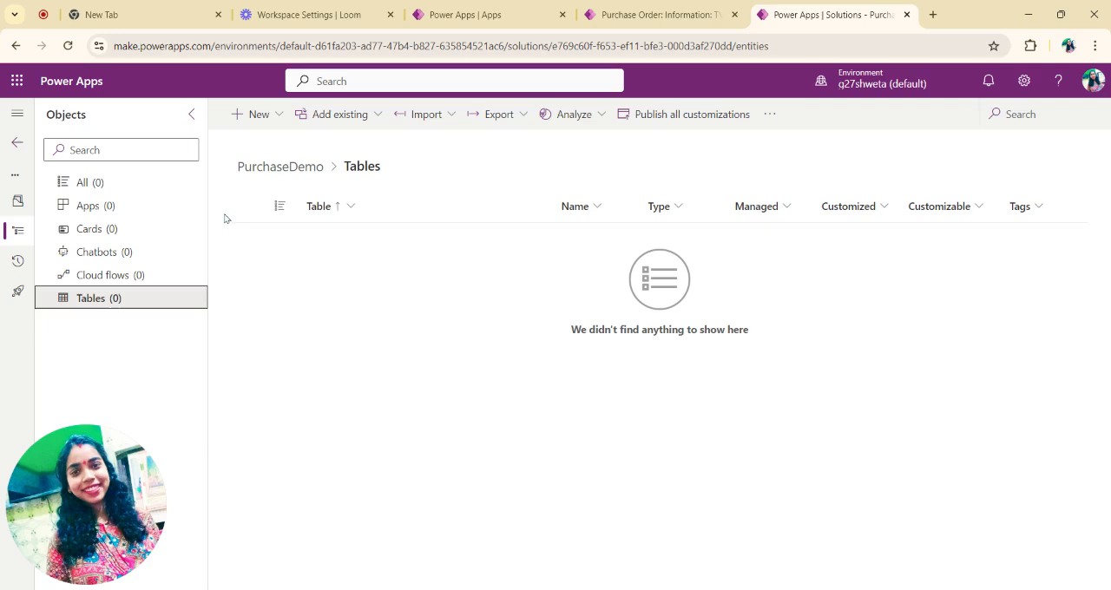
click(253, 114)
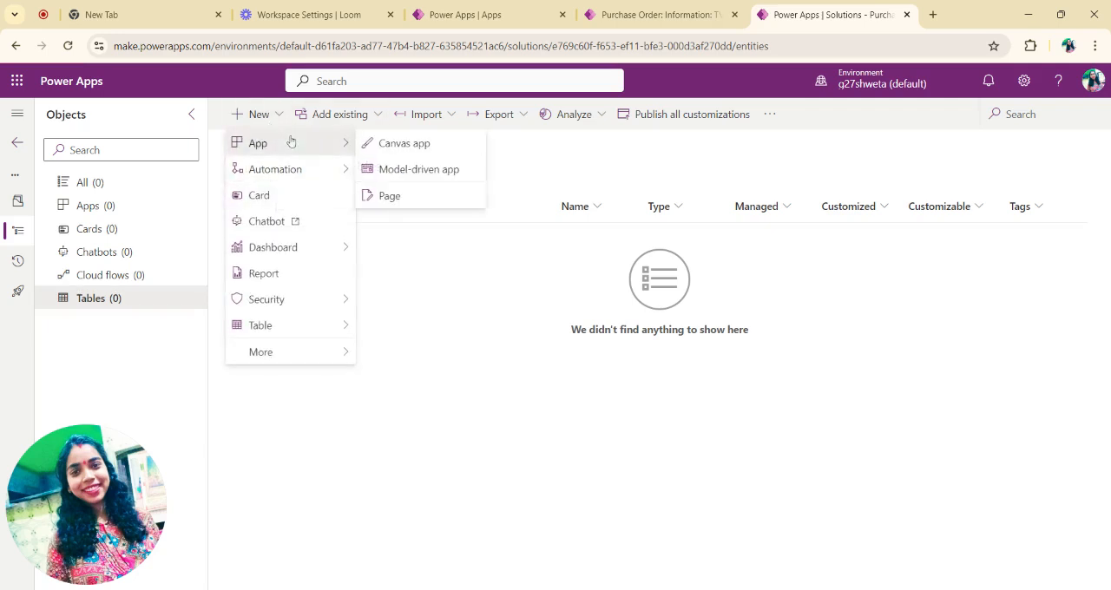
mouse_move(340, 331)
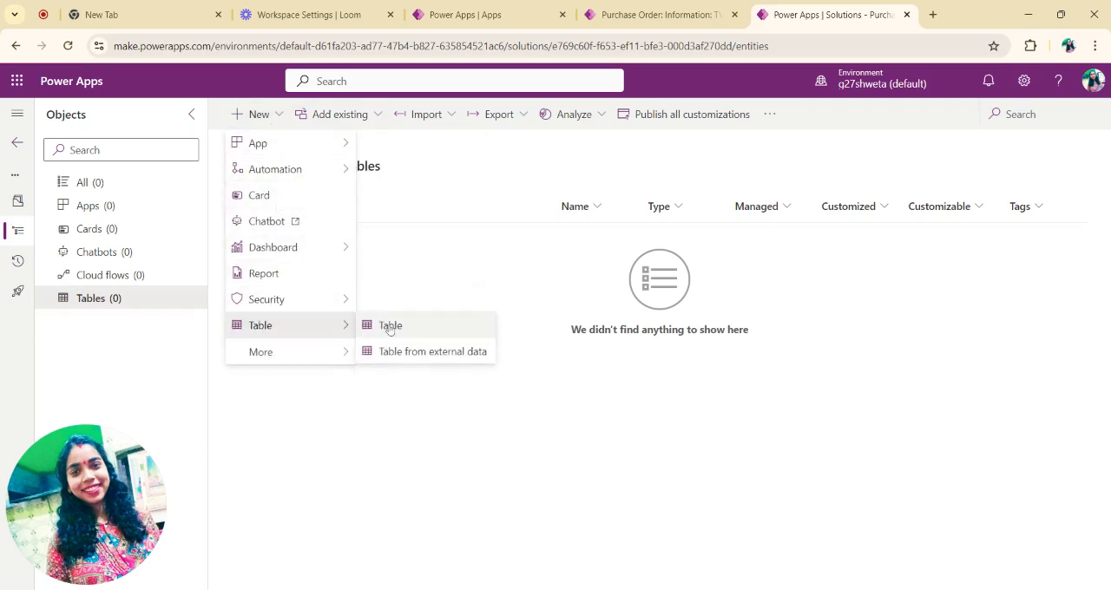
click(388, 326)
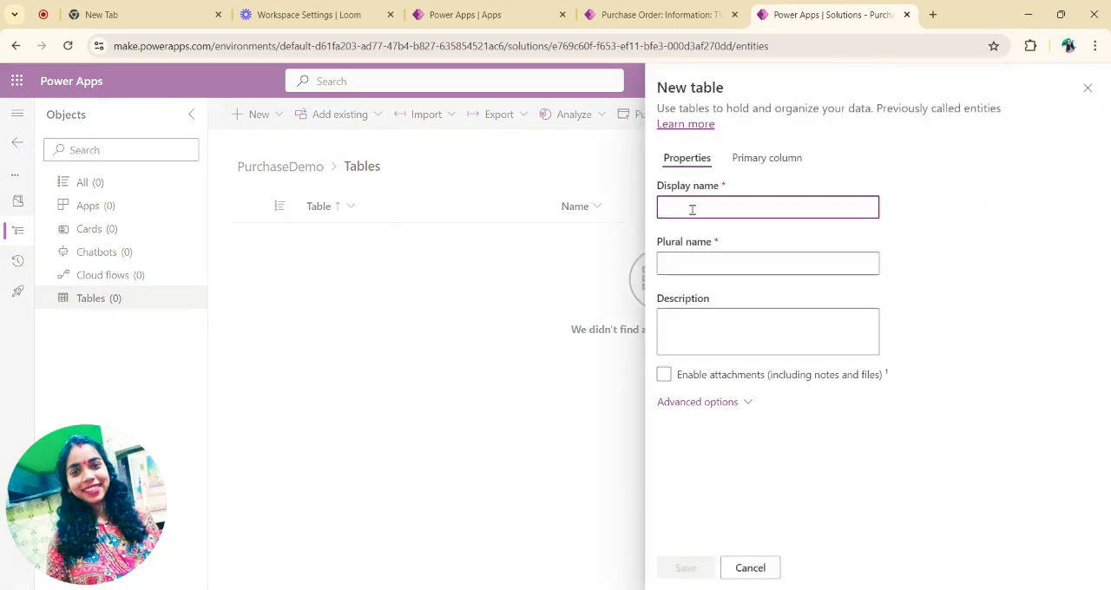
text(O)
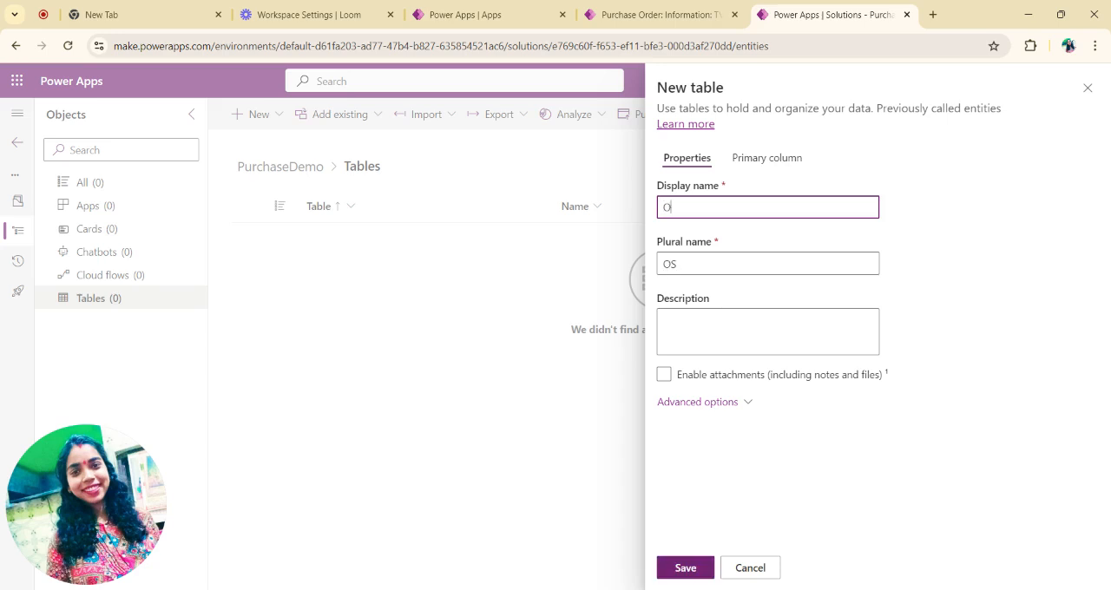
text(rderDetails)
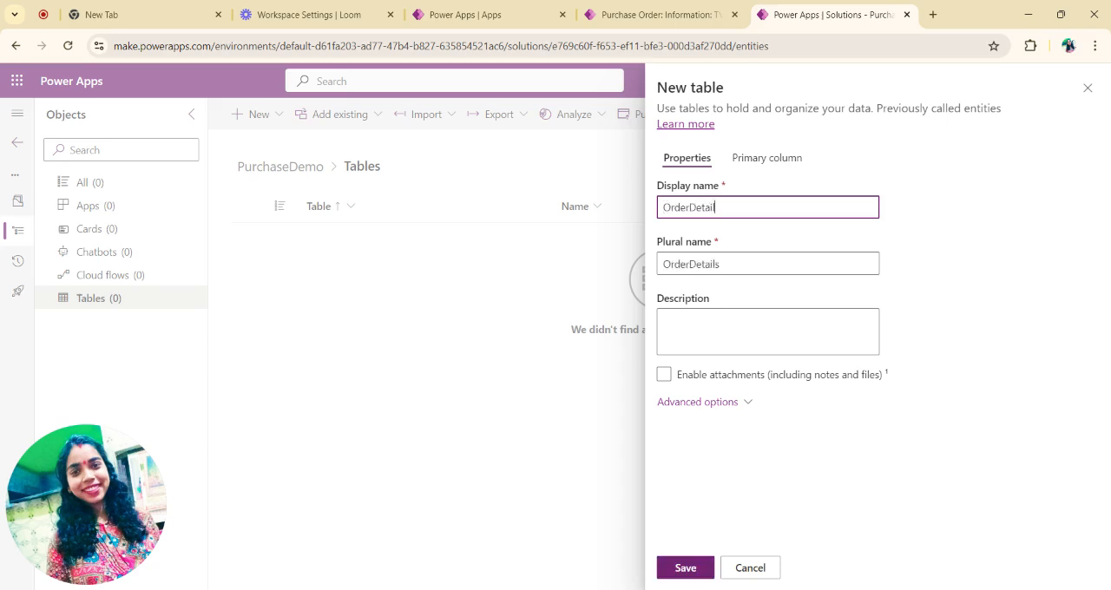
click(664, 206)
text(Purchase)
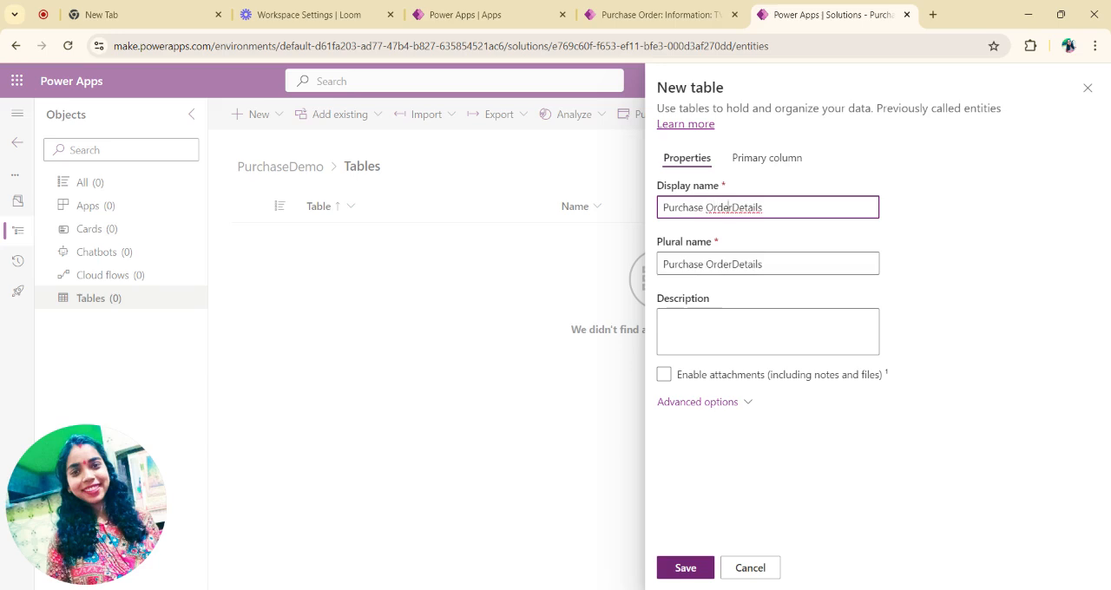
Step: Name the table's primary column Product Name and save the new table
click(735, 167)
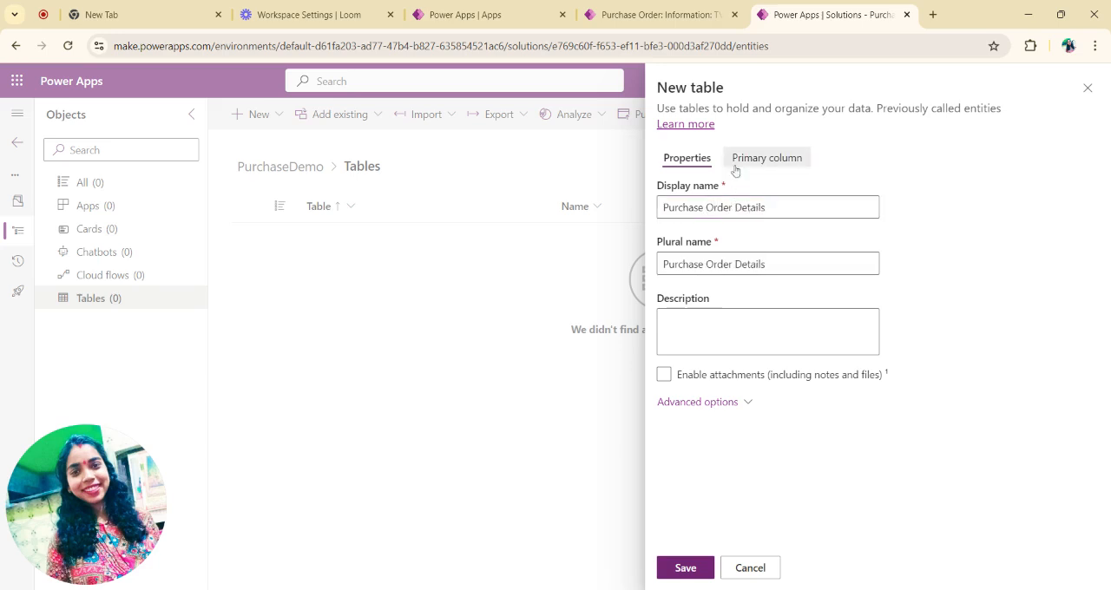
click(668, 206)
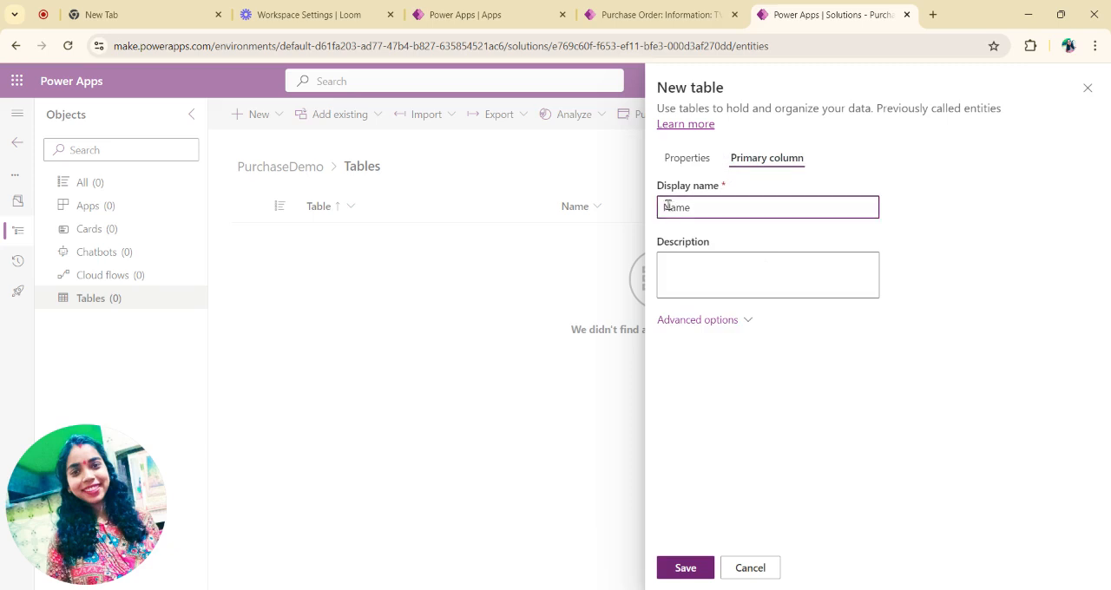
text(Product)
click(715, 554)
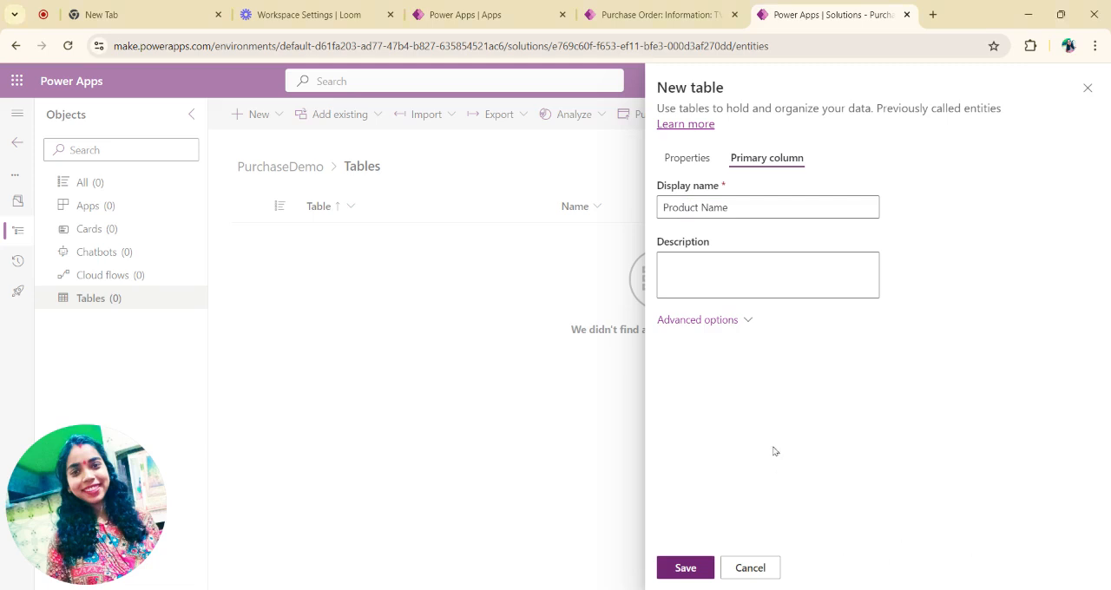
click(732, 573)
click(645, 357)
click(676, 569)
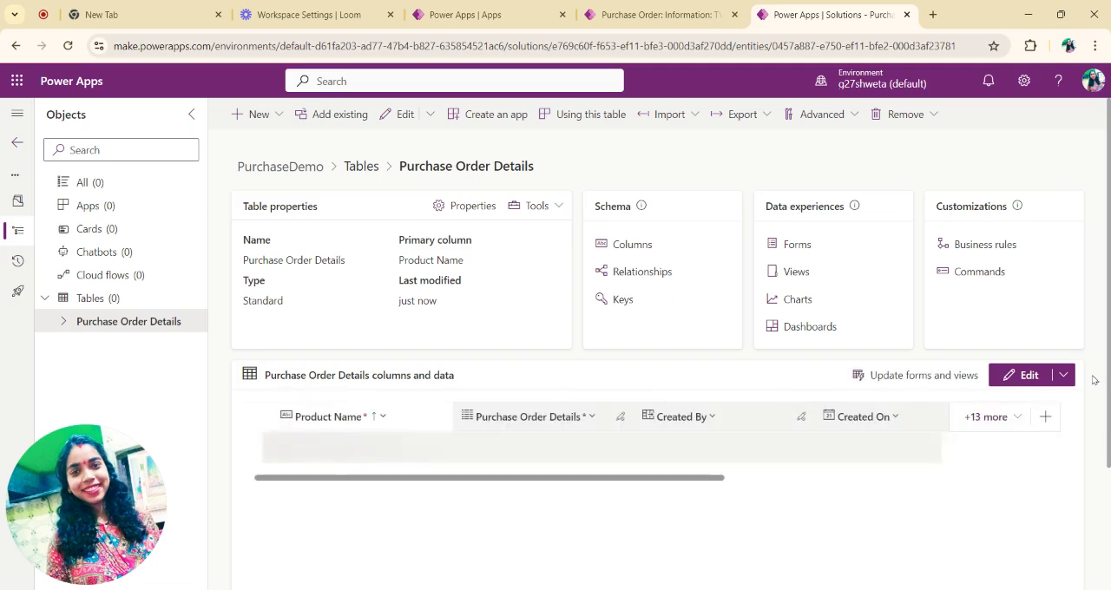
Step: Open the Purchase Order Details table for editing and show only the Product Name (Primary) column
click(1025, 375)
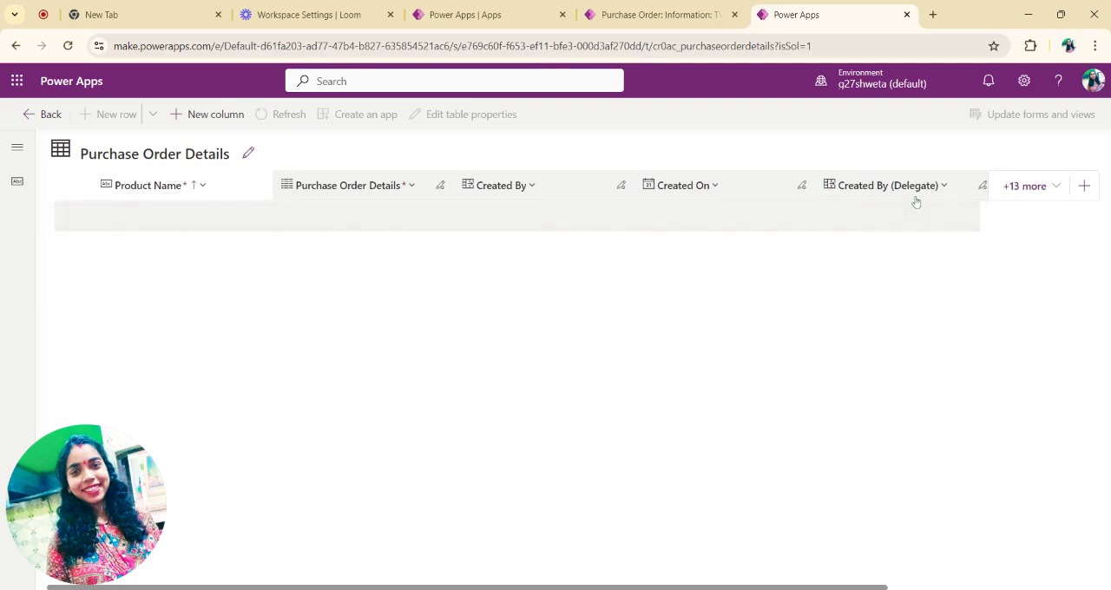
click(1011, 186)
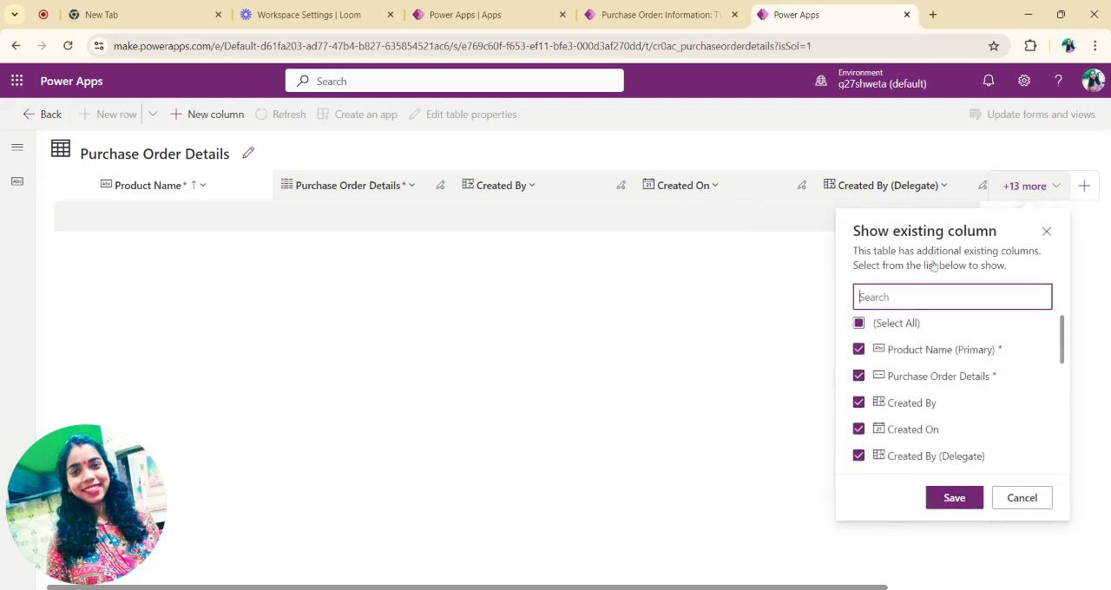
click(859, 323)
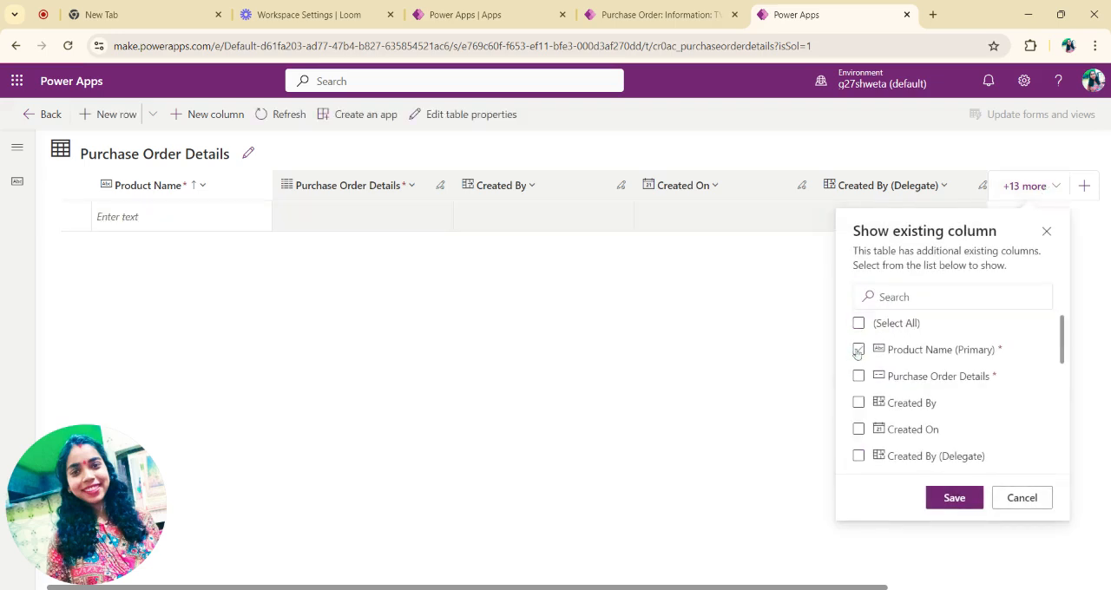
click(858, 350)
click(955, 497)
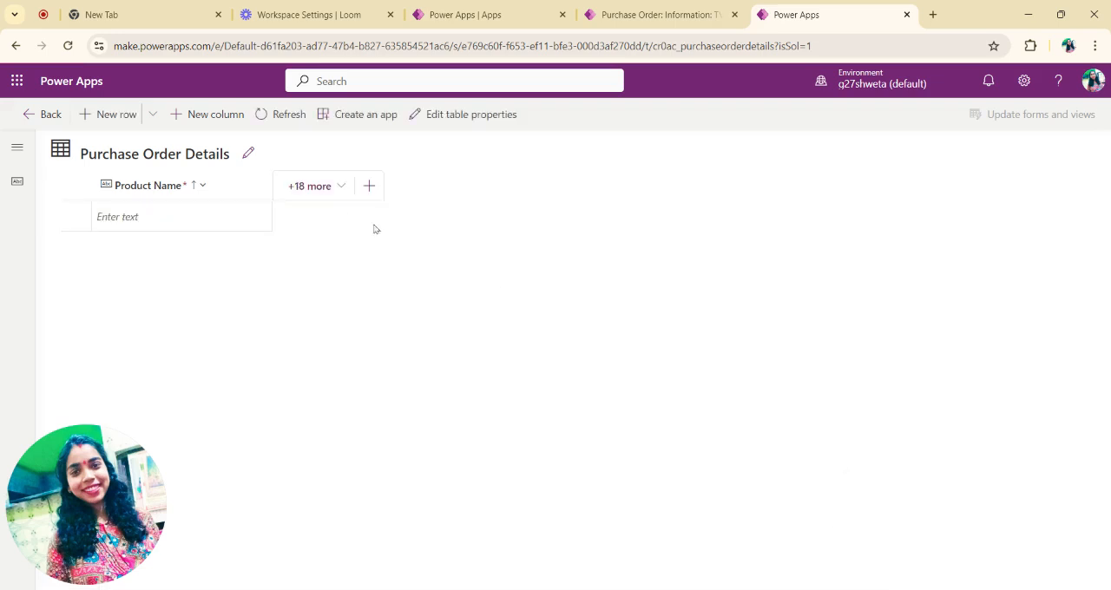
Step: Start a new column in the Purchase Order Details table named Customer Category with the Choice data type
click(369, 187)
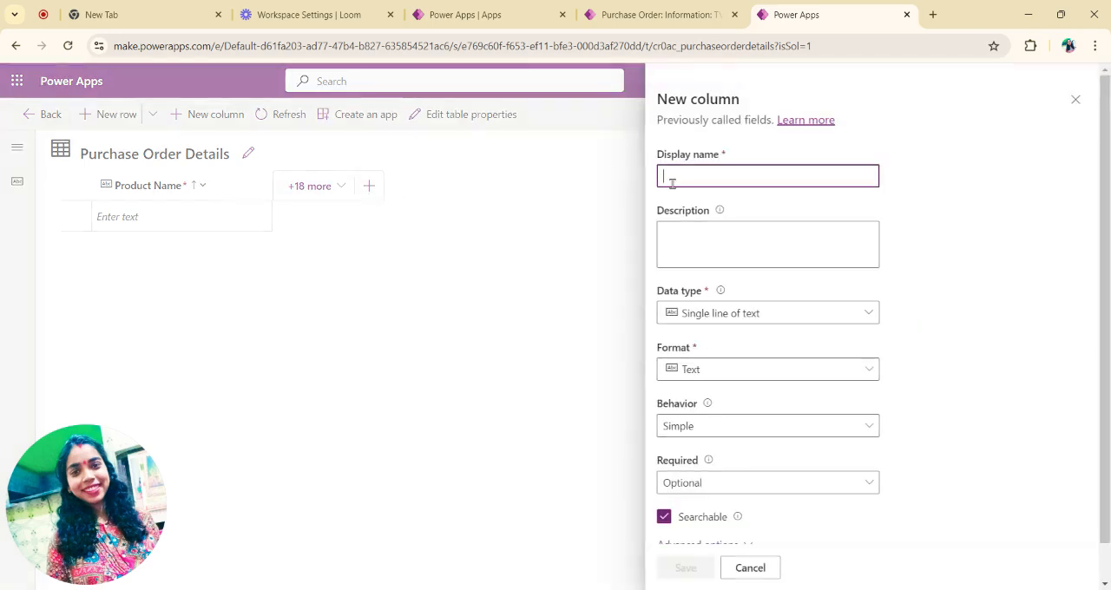
text(C)
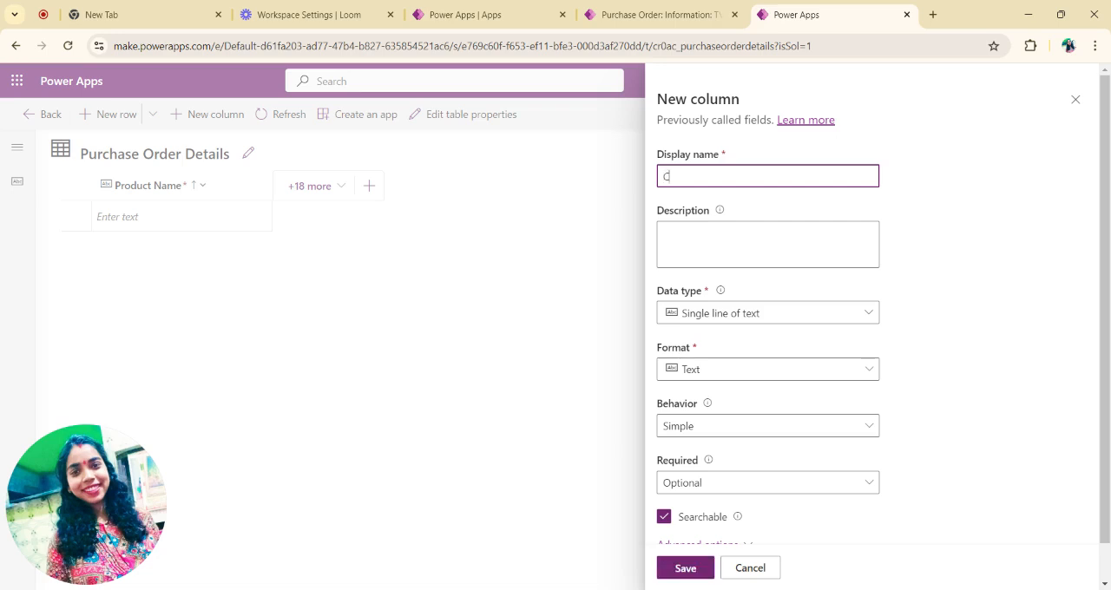
text(ustomer Category)
click(768, 317)
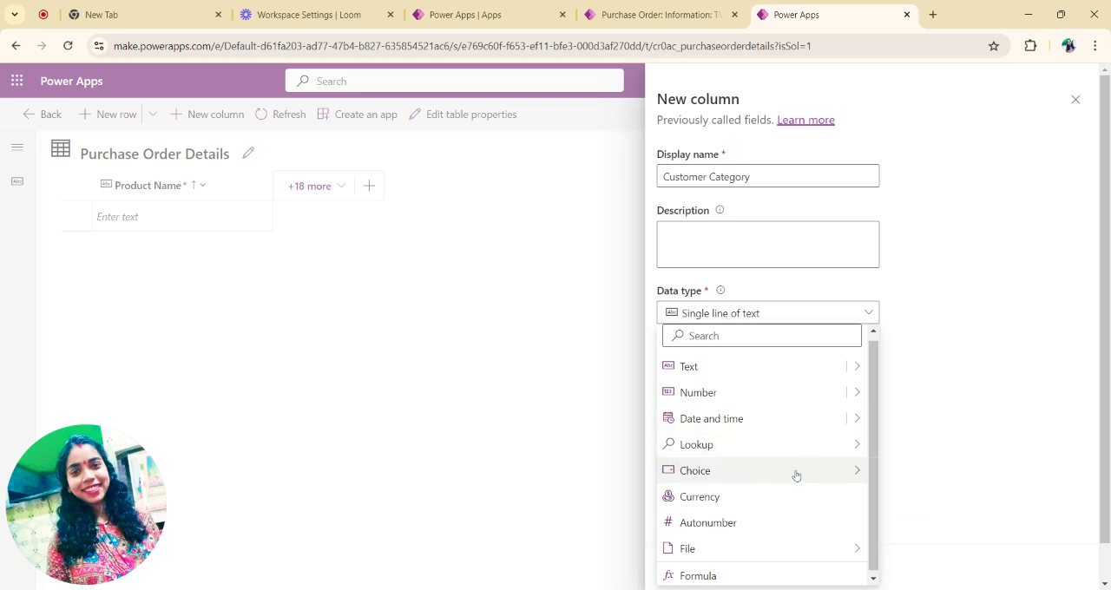
mouse_move(794, 473)
click(903, 474)
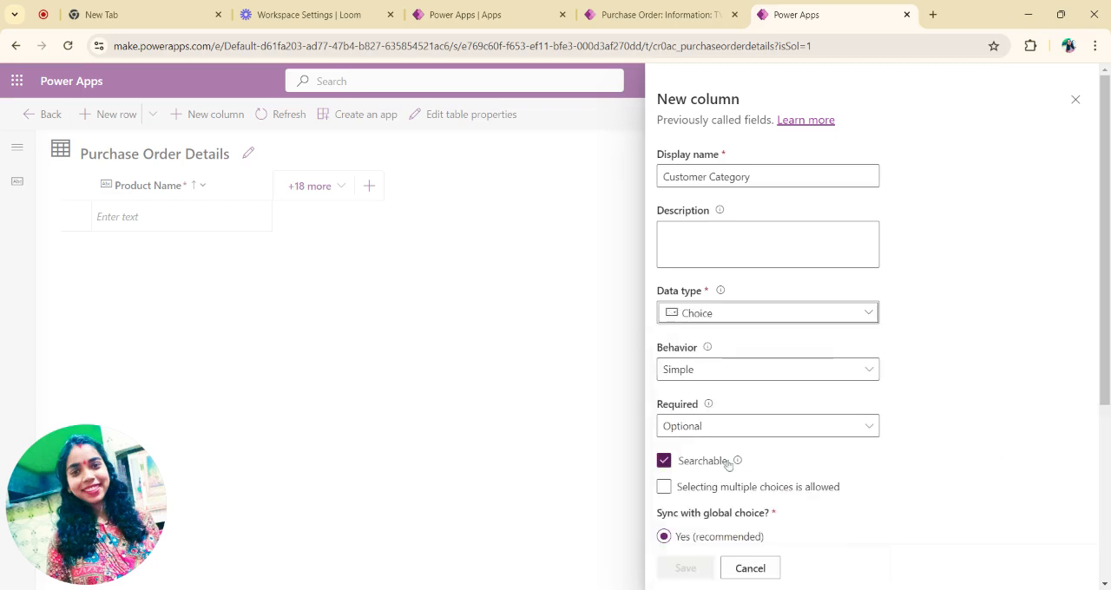
Step: Turn off syncing with a global choice for Customer Category and add the choices VIP and Non VIP
scroll(772, 471, down, 2)
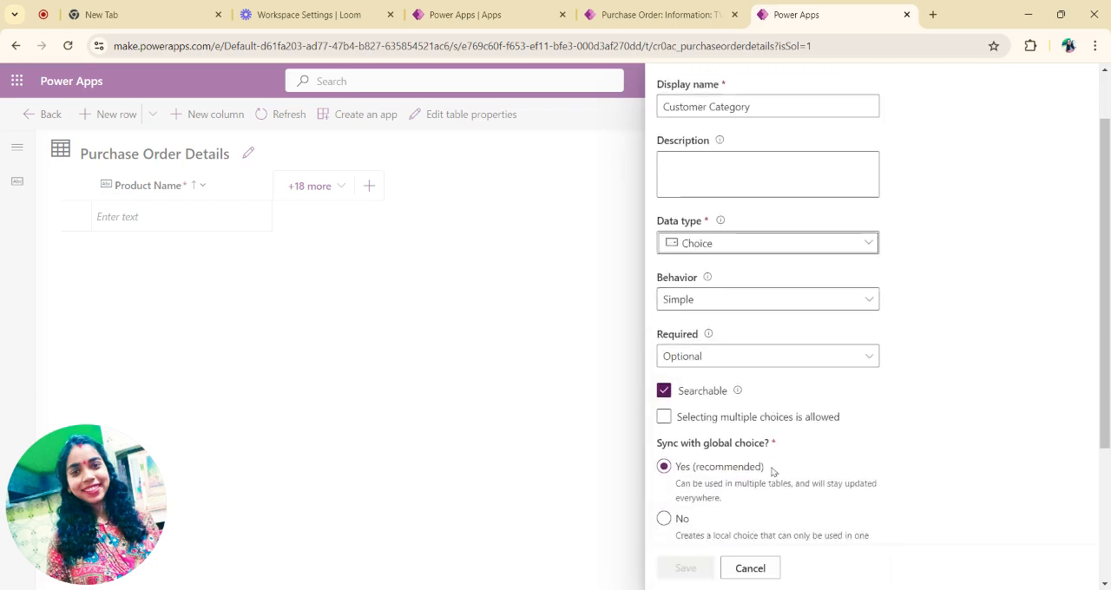
click(665, 471)
scroll(789, 464, down, 2)
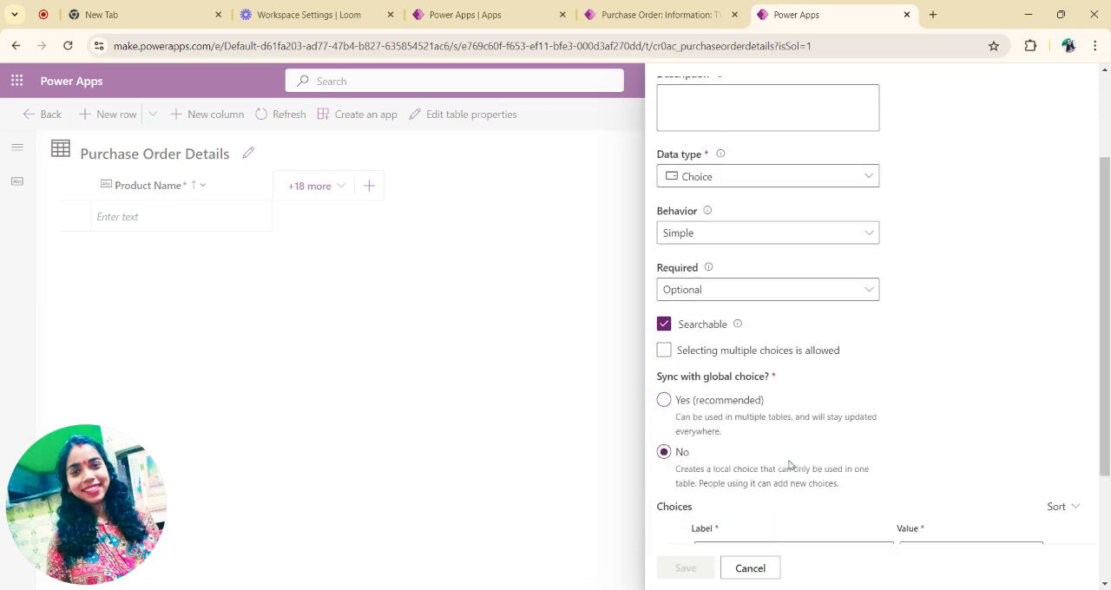
click(743, 426)
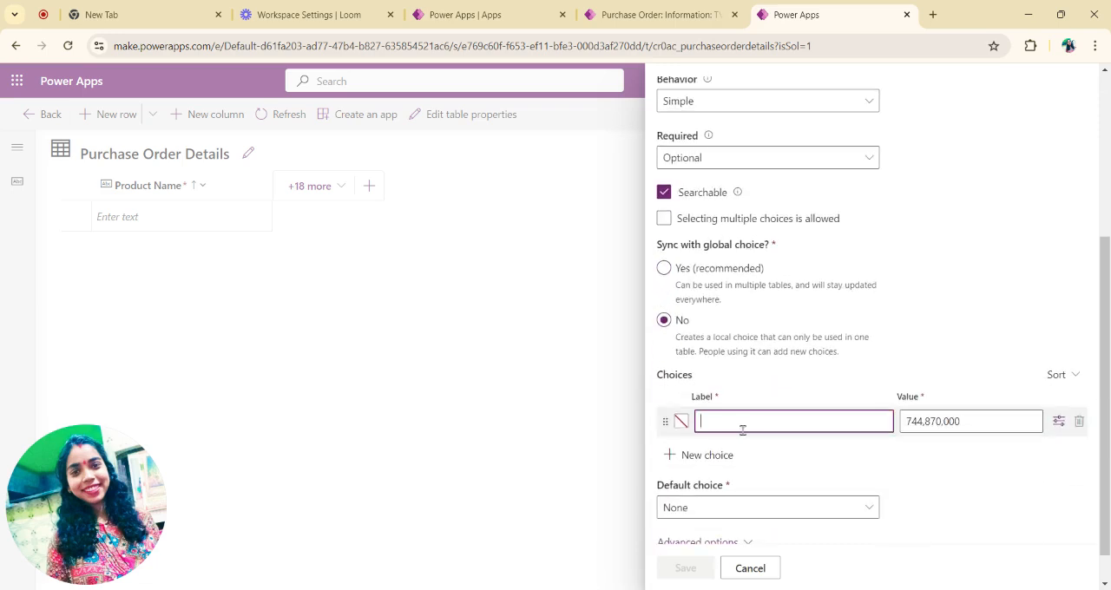
text(VIP)
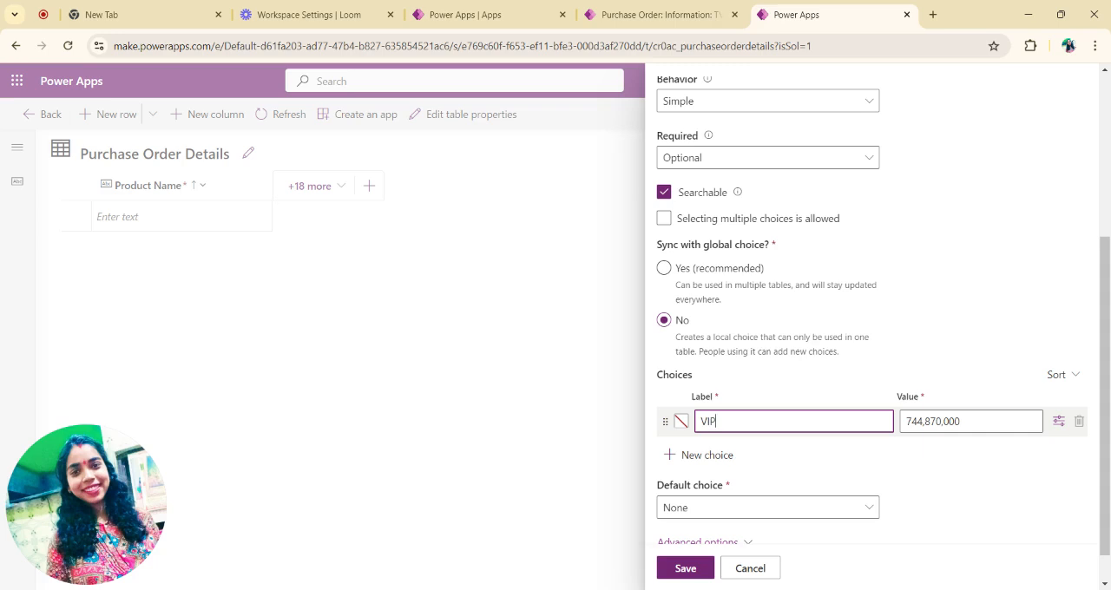
click(712, 453)
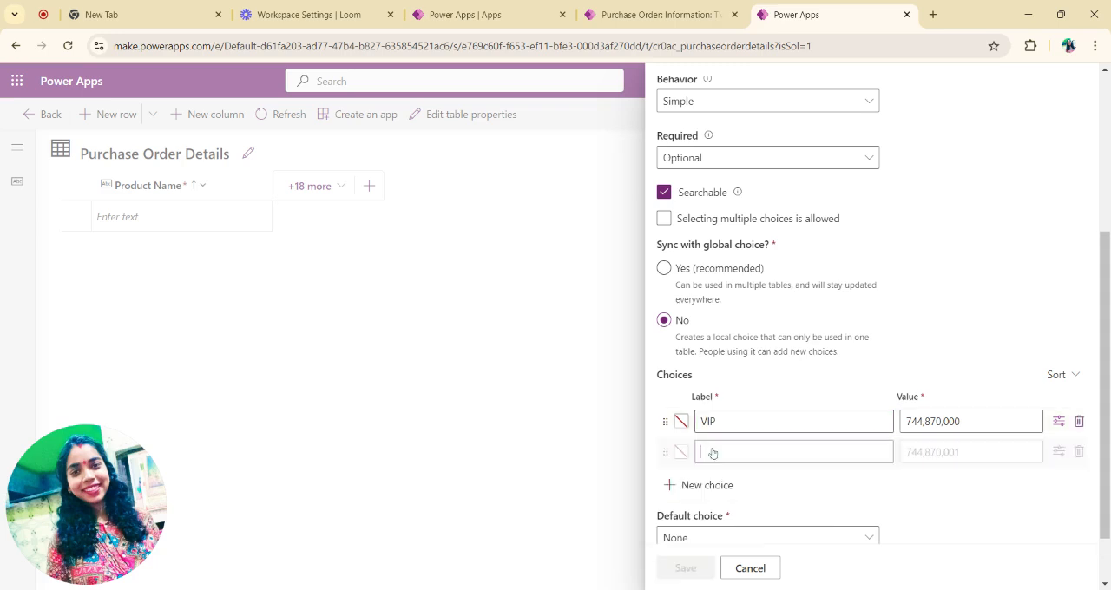
text(Non VIP)
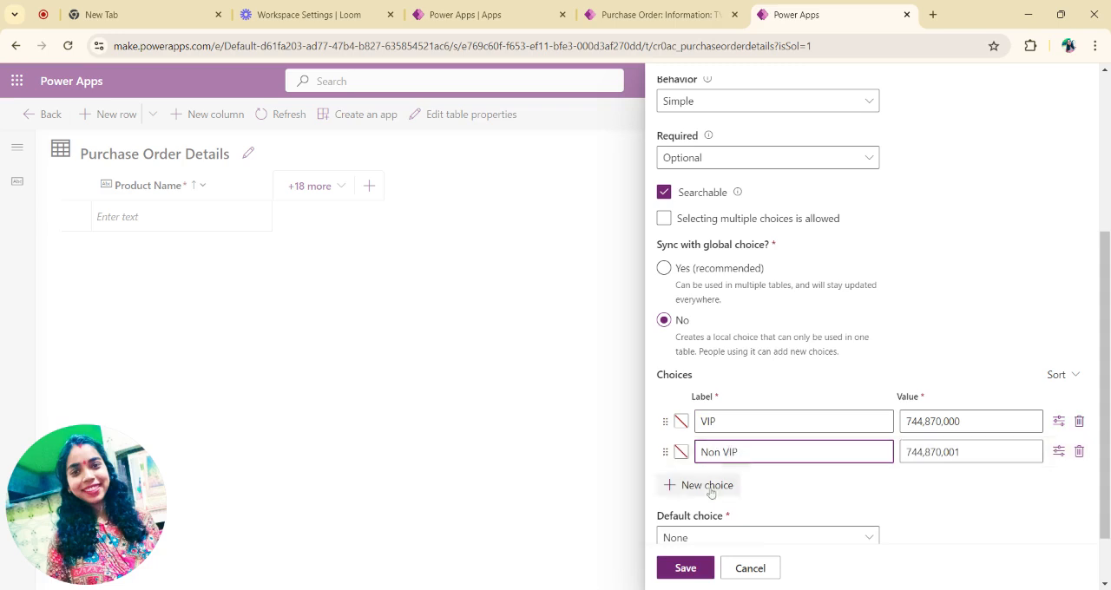
Step: Set the default choice of Customer Category to Non VIP and save the column
scroll(770, 526, down, 2)
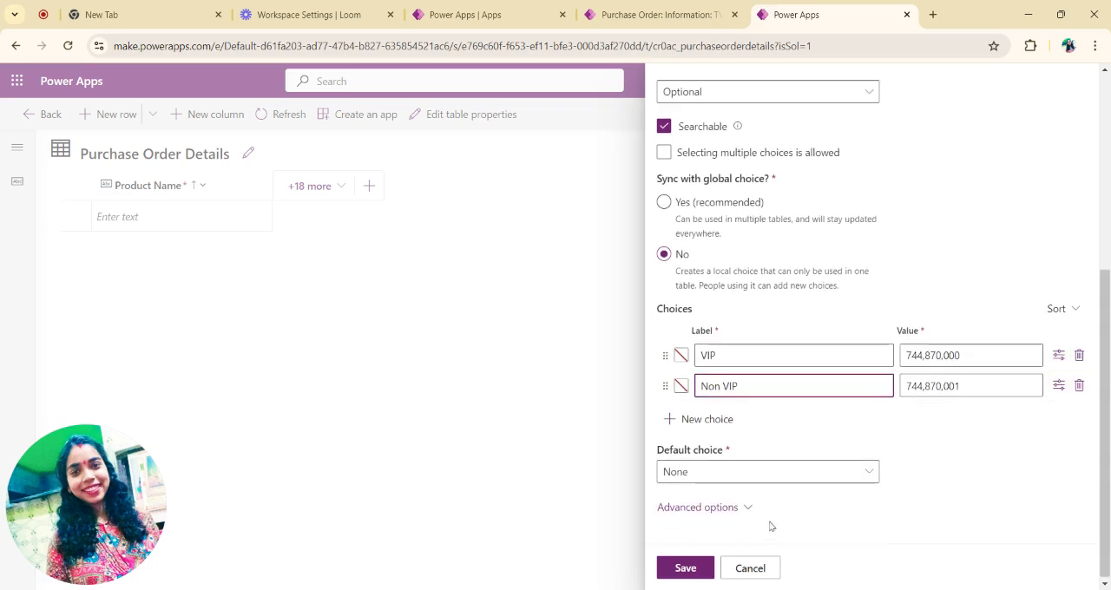
click(741, 473)
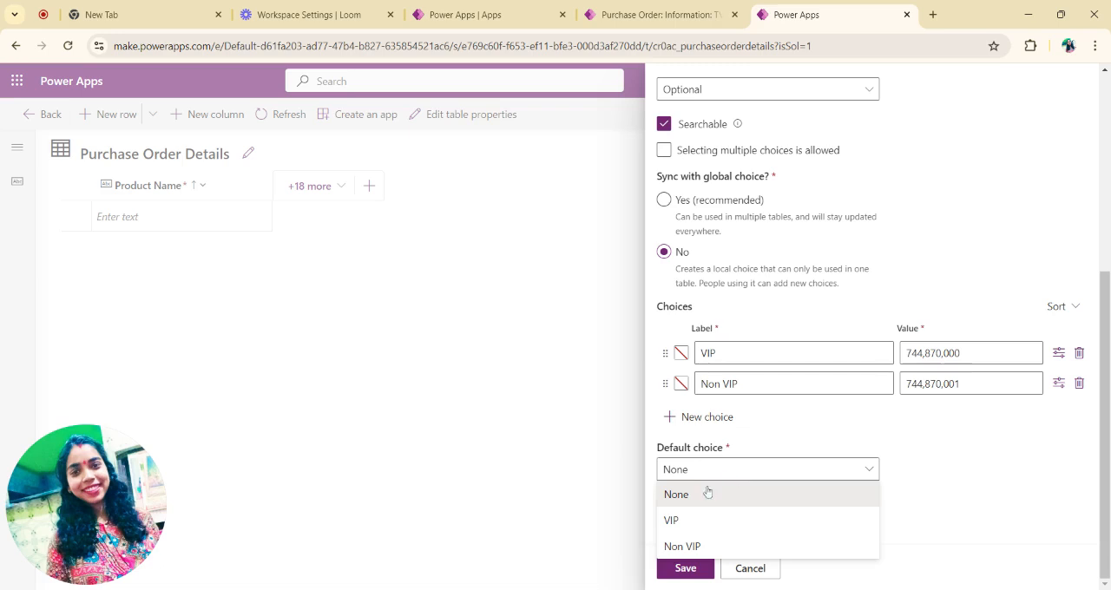
click(705, 546)
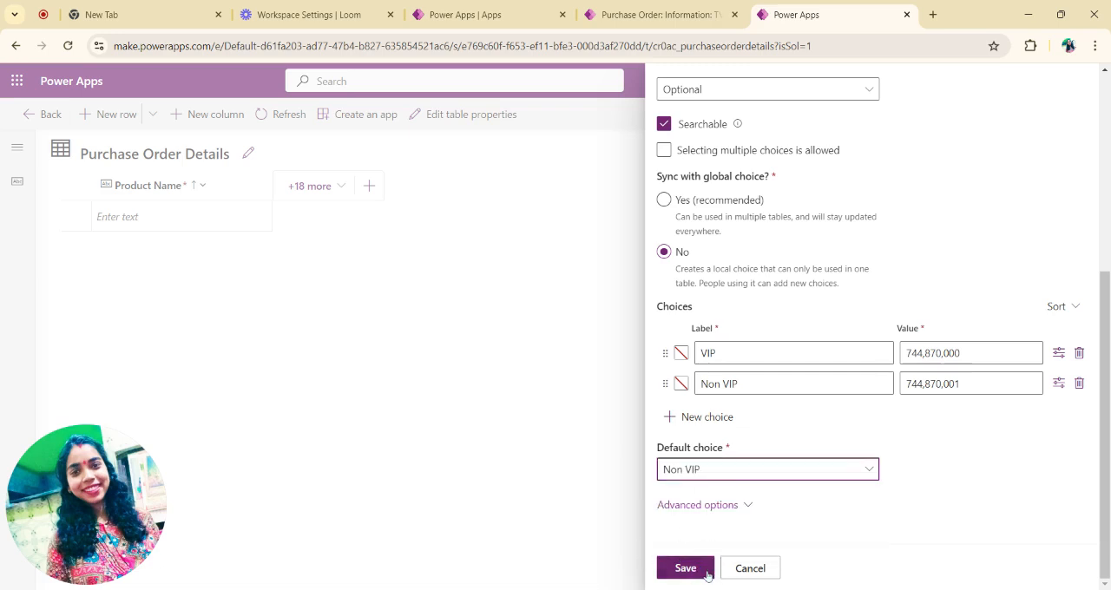
click(708, 571)
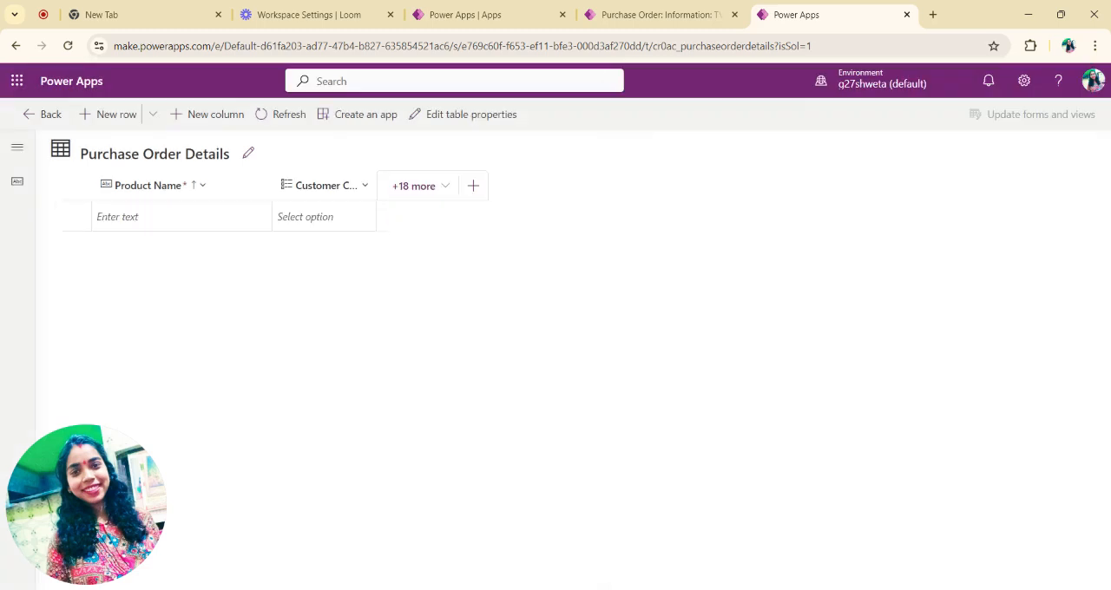
Step: Add a column named Order Amount with the Currency data type to the table and save it
click(476, 186)
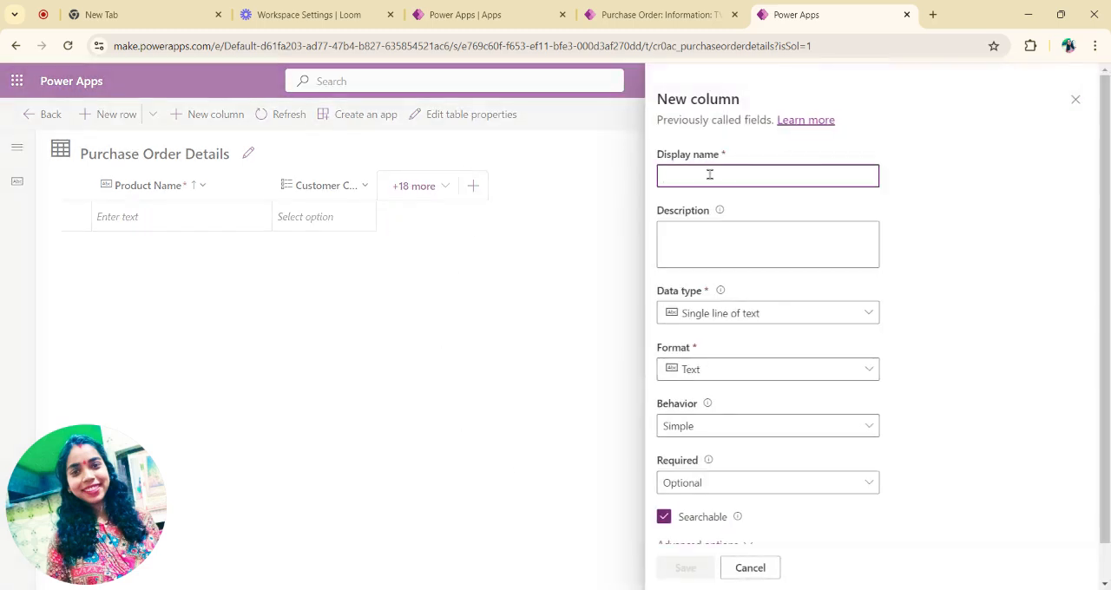
text(Or)
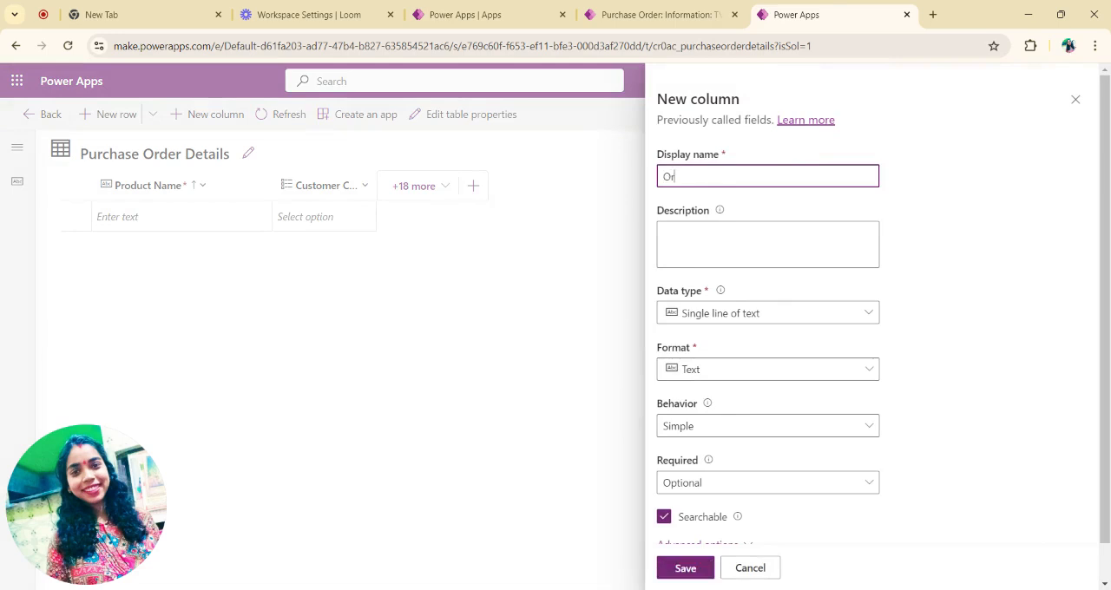
text(der Amount)
click(854, 317)
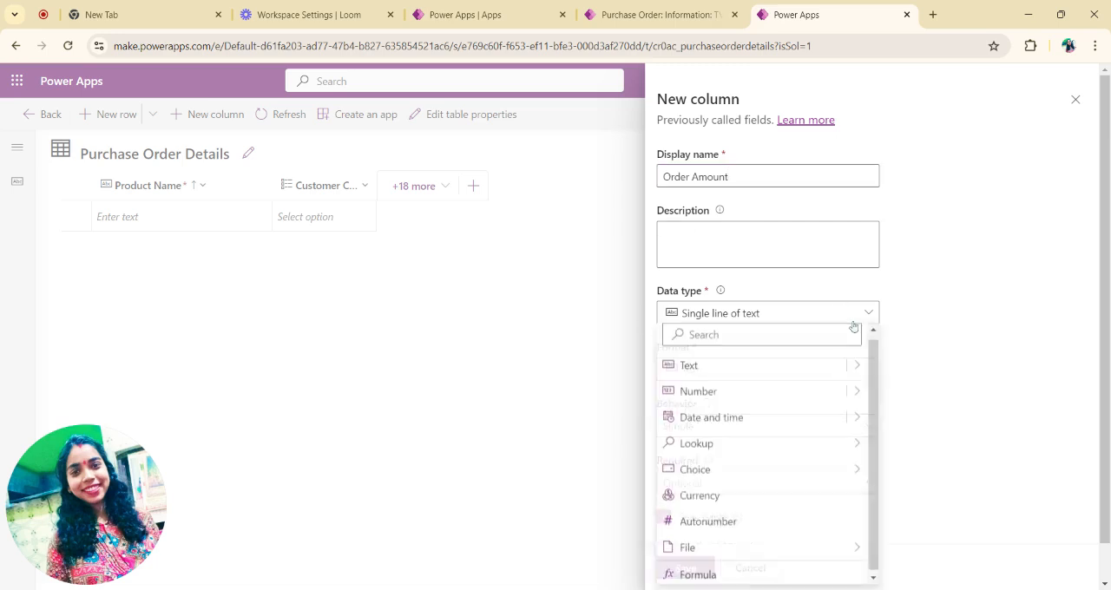
click(767, 502)
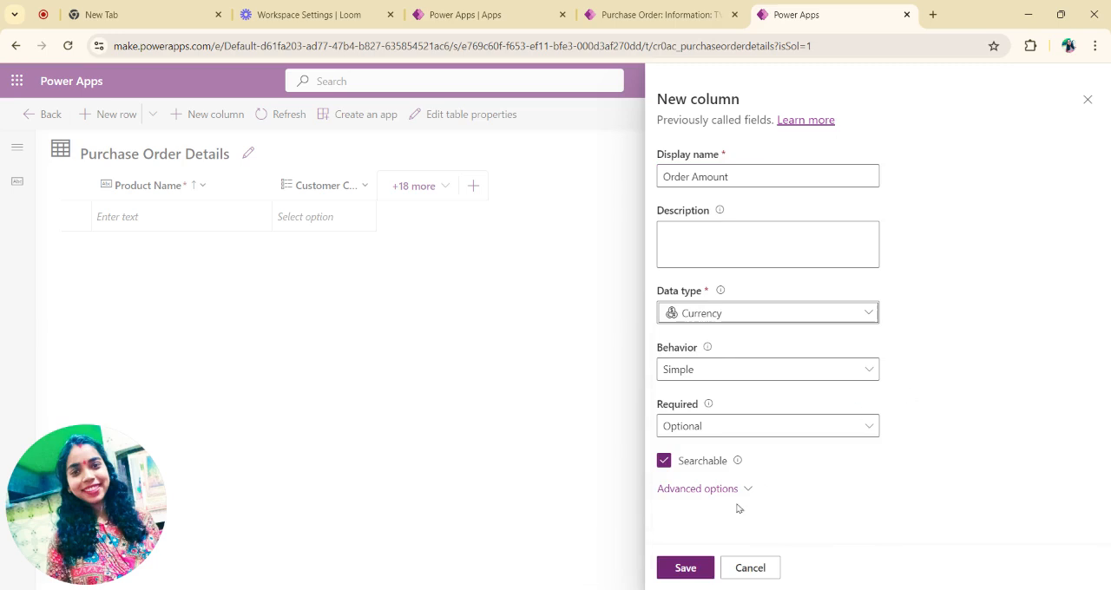
click(685, 569)
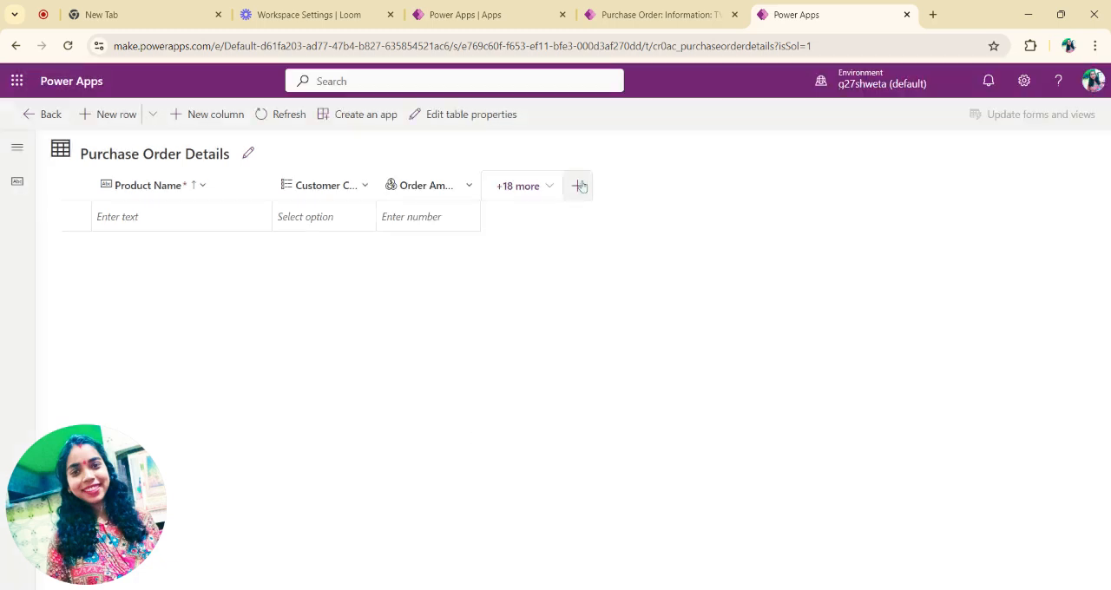
Step: Add a column named Discount with the Currency data type to the table and save it
click(577, 186)
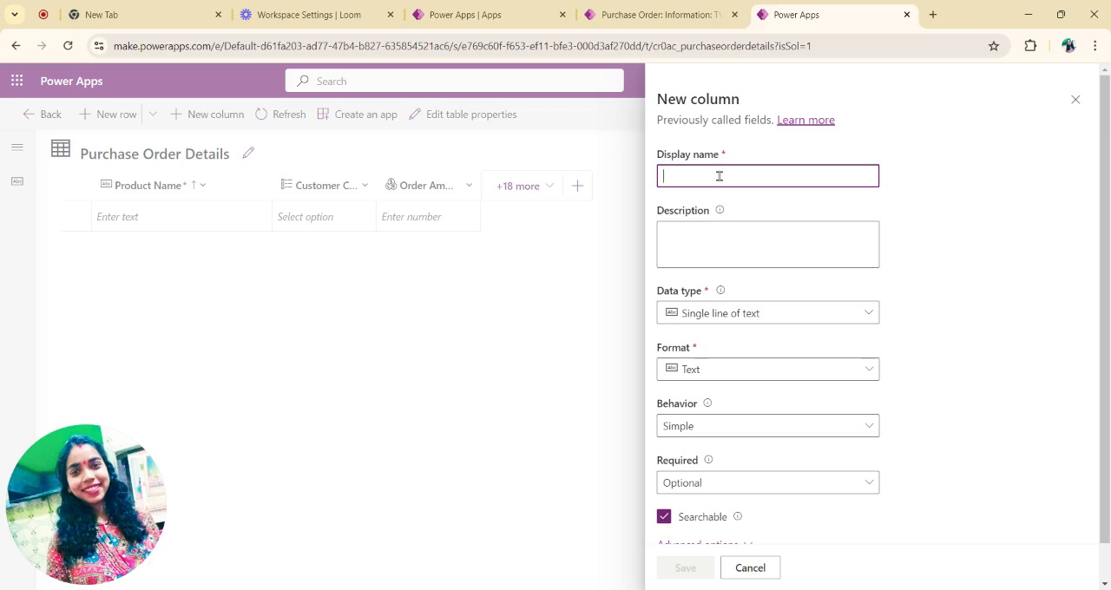
text(Discount)
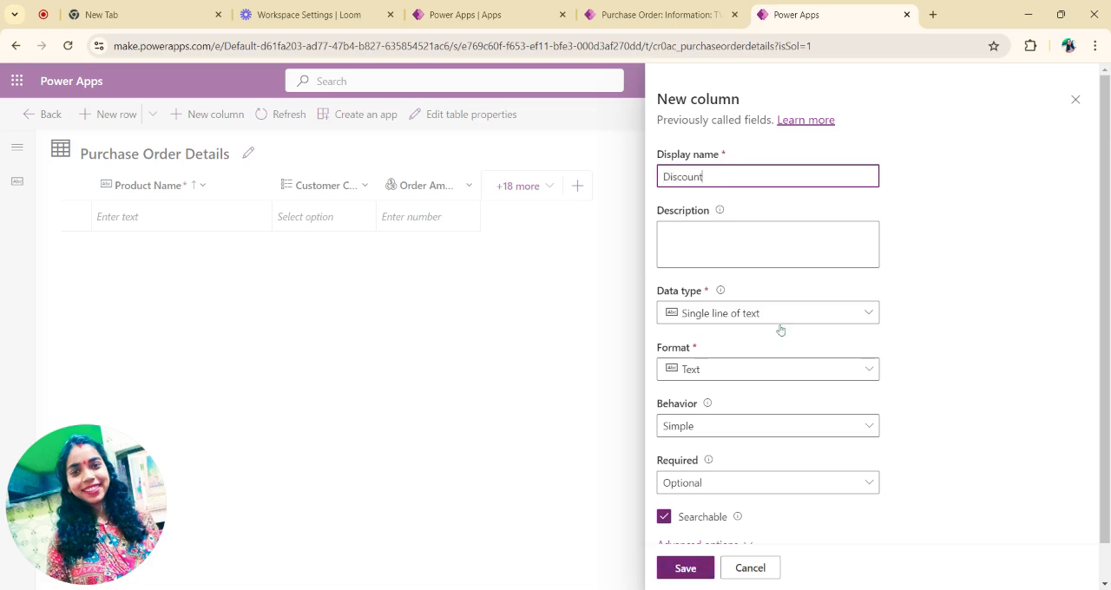
scroll(779, 330, down, 1)
click(786, 280)
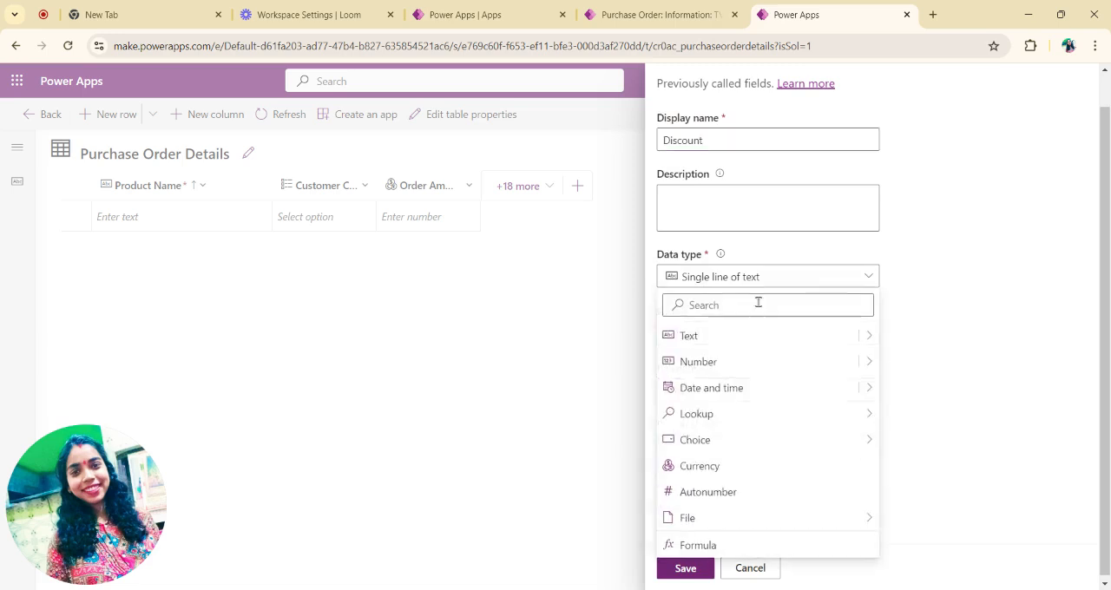
click(739, 464)
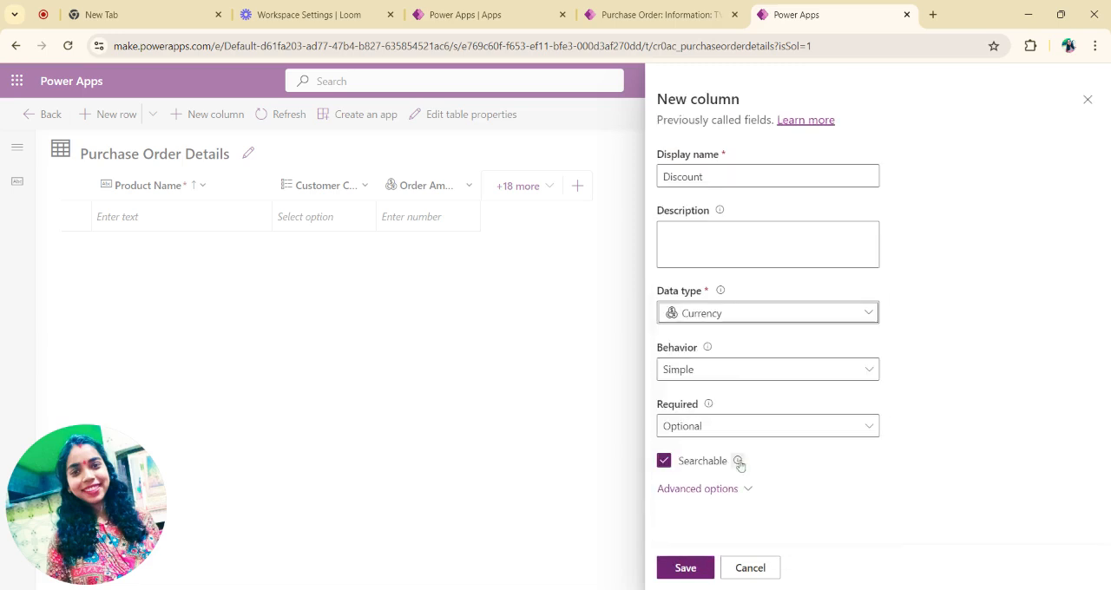
click(686, 569)
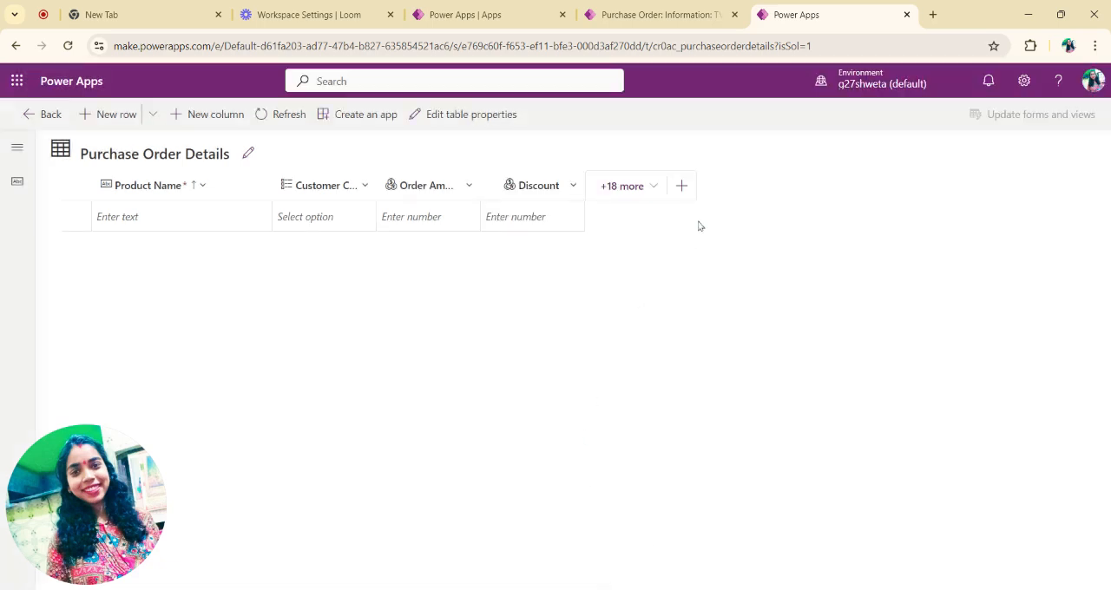
Step: Add a column named Final Total Amount with the Currency data type to the table and save it
click(681, 186)
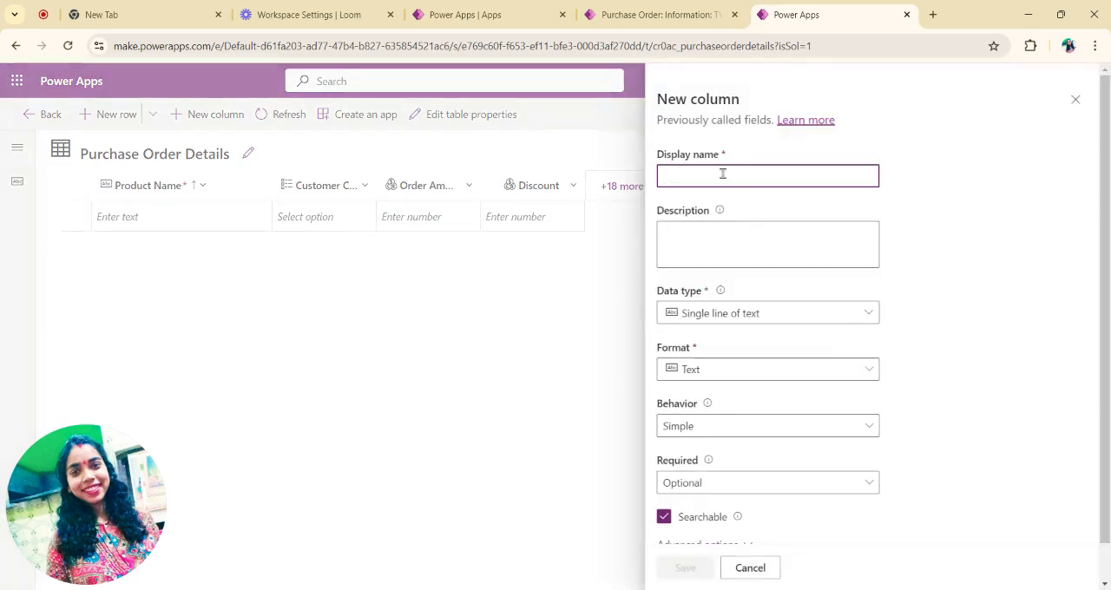
text(T)
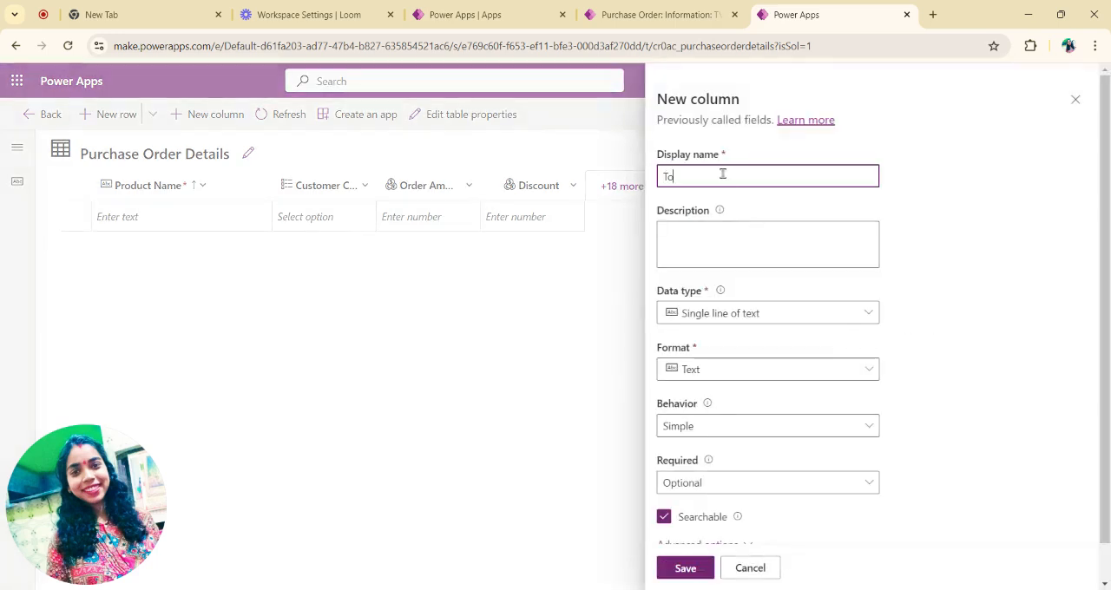
text(o)
key(BackSpace)
key(BackSpace)
text(Final Total Amount)
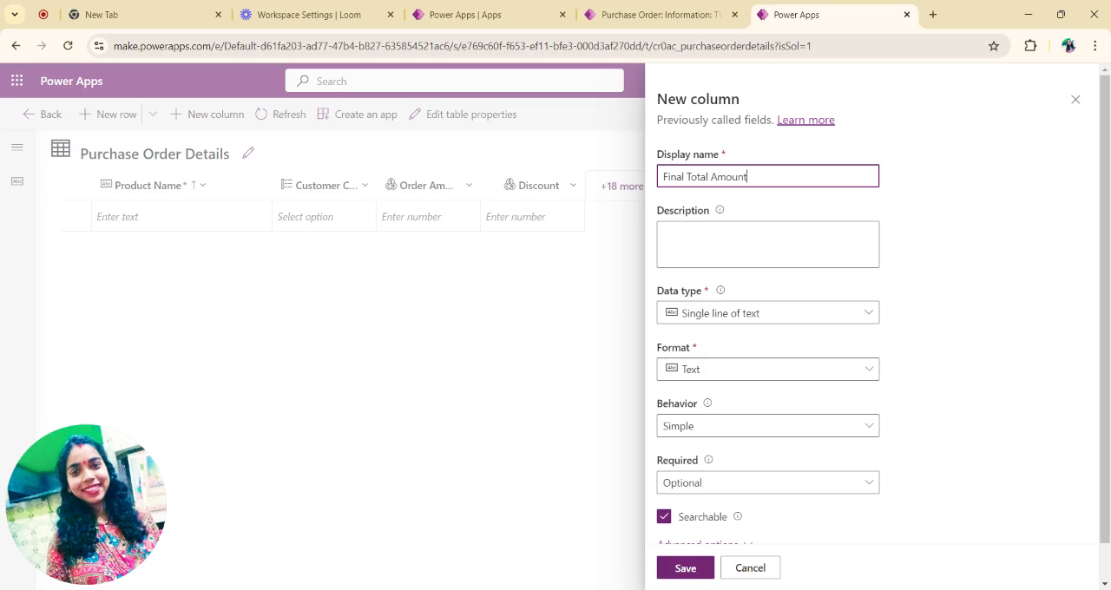
click(770, 309)
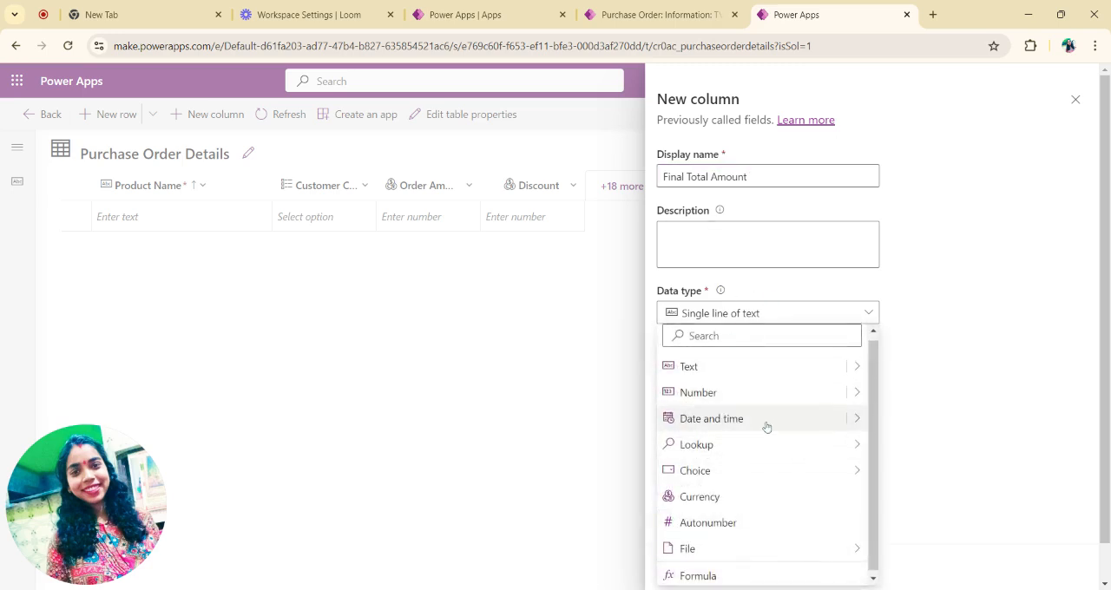
click(764, 496)
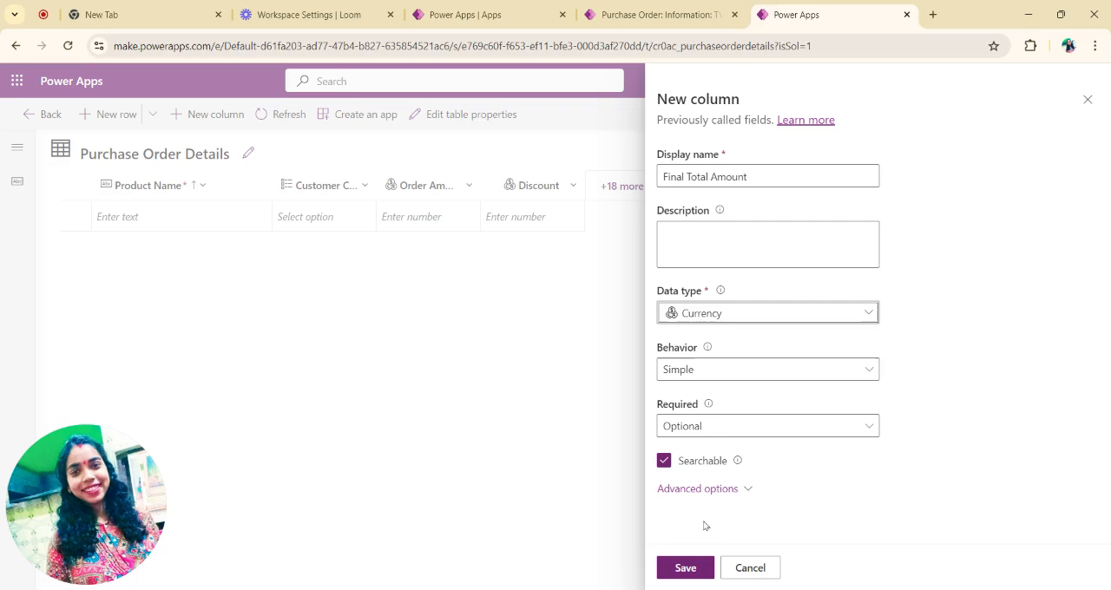
click(691, 568)
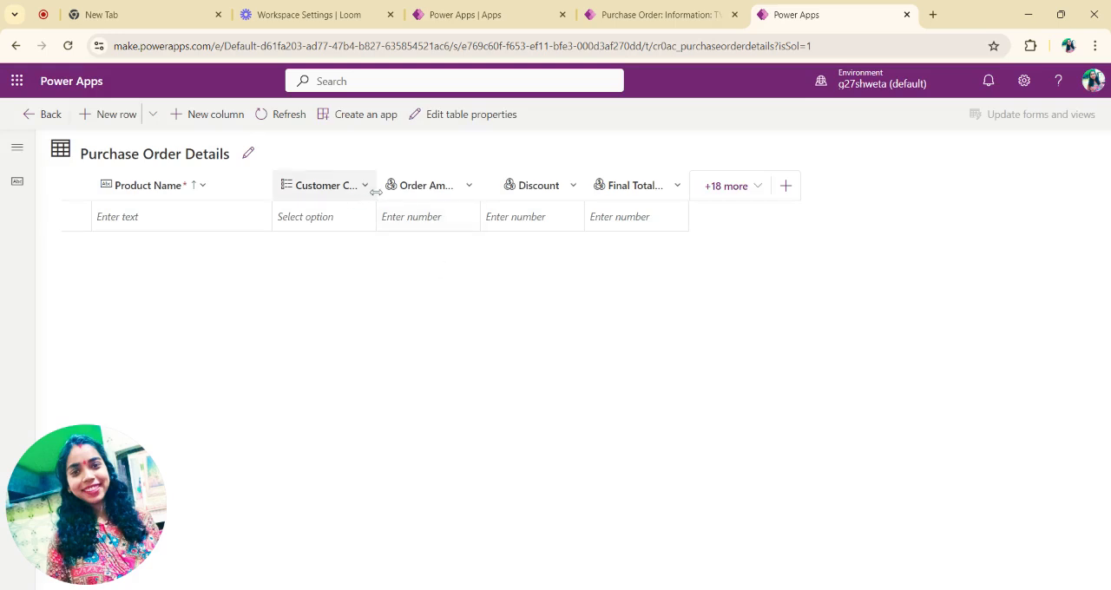
Step: Widen the Customer Category and Order Amount columns to fit their full names, and return to the table's overview page
drag(376, 188, 442, 188)
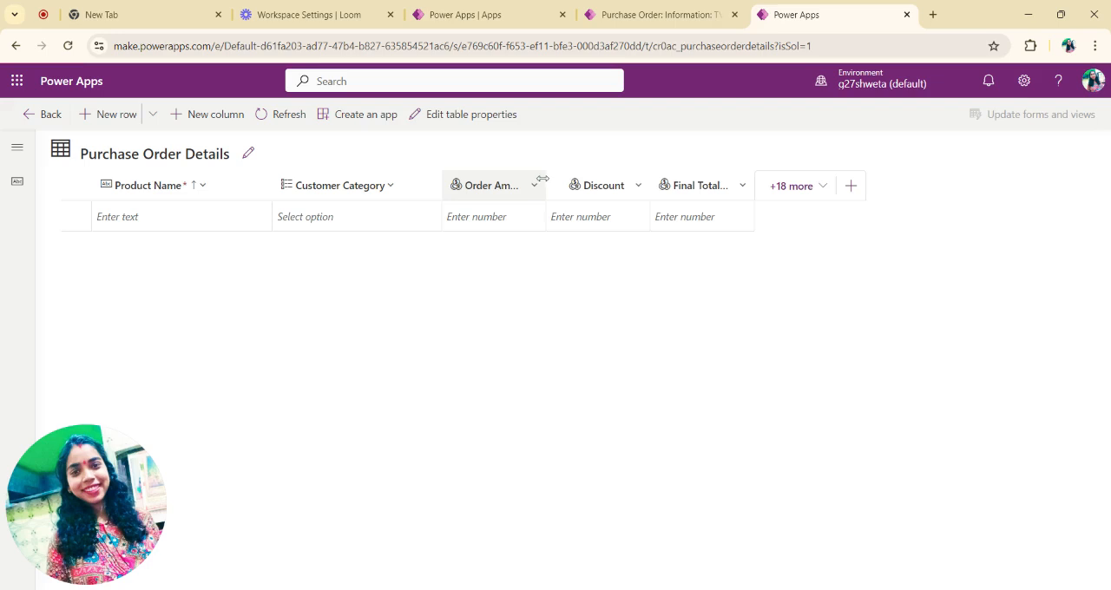
drag(543, 179, 580, 181)
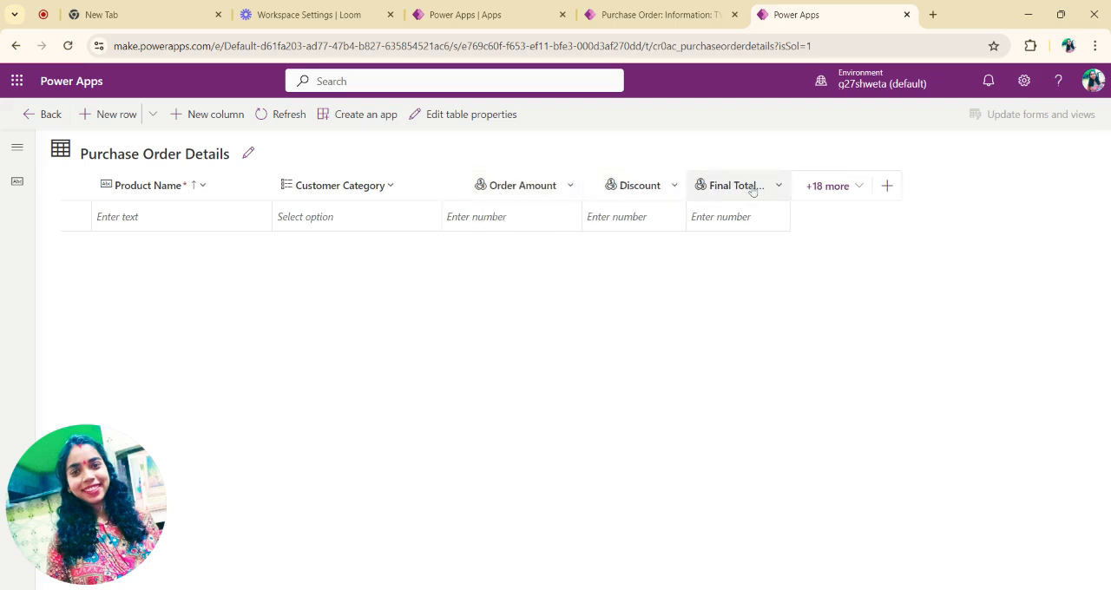
click(794, 188)
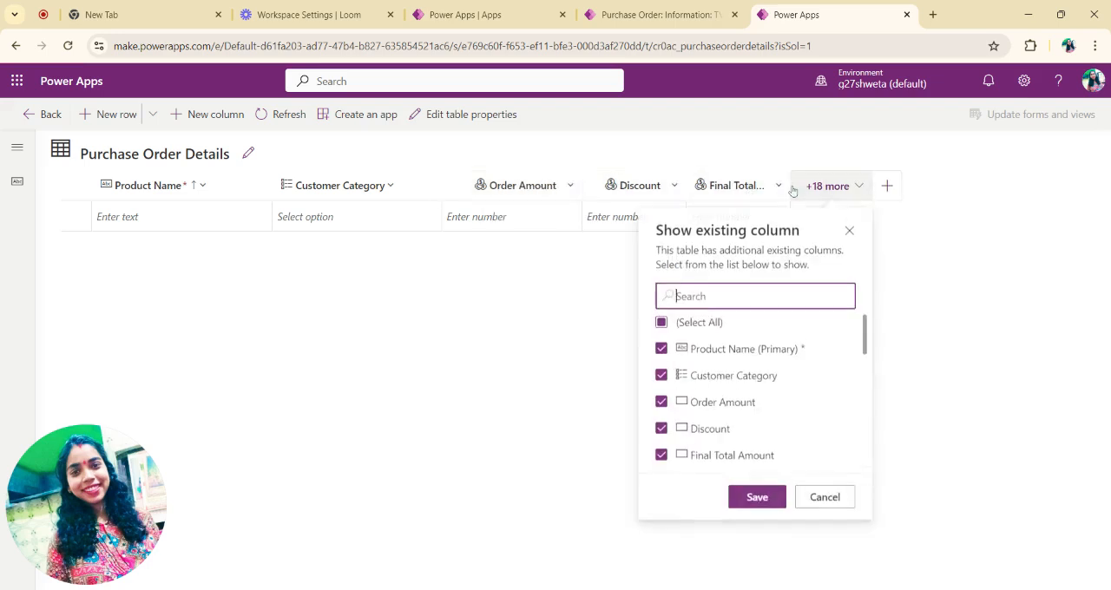
click(891, 230)
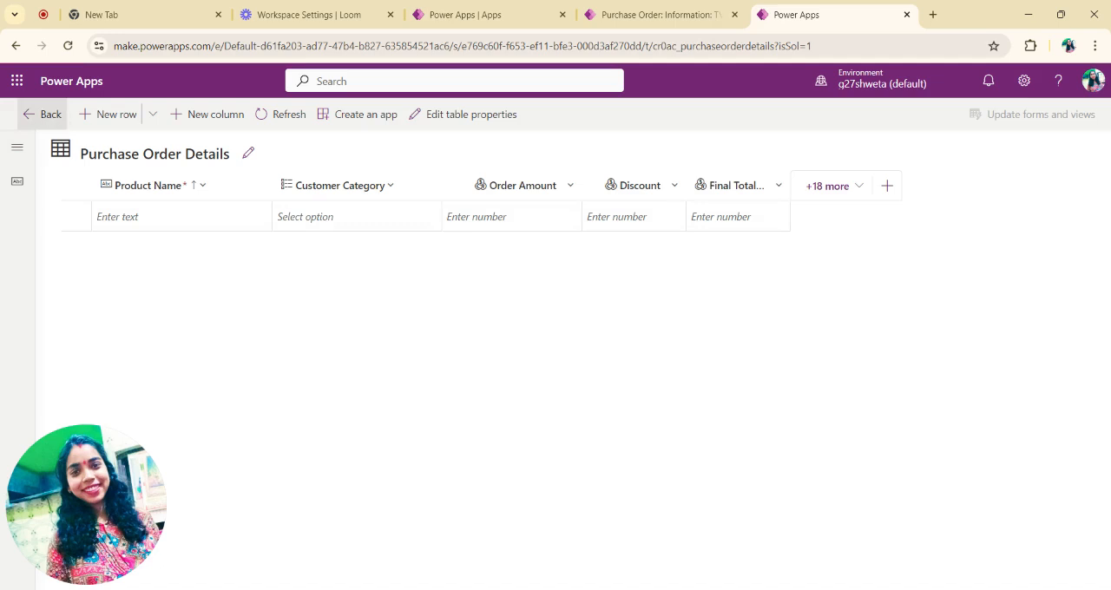
click(43, 114)
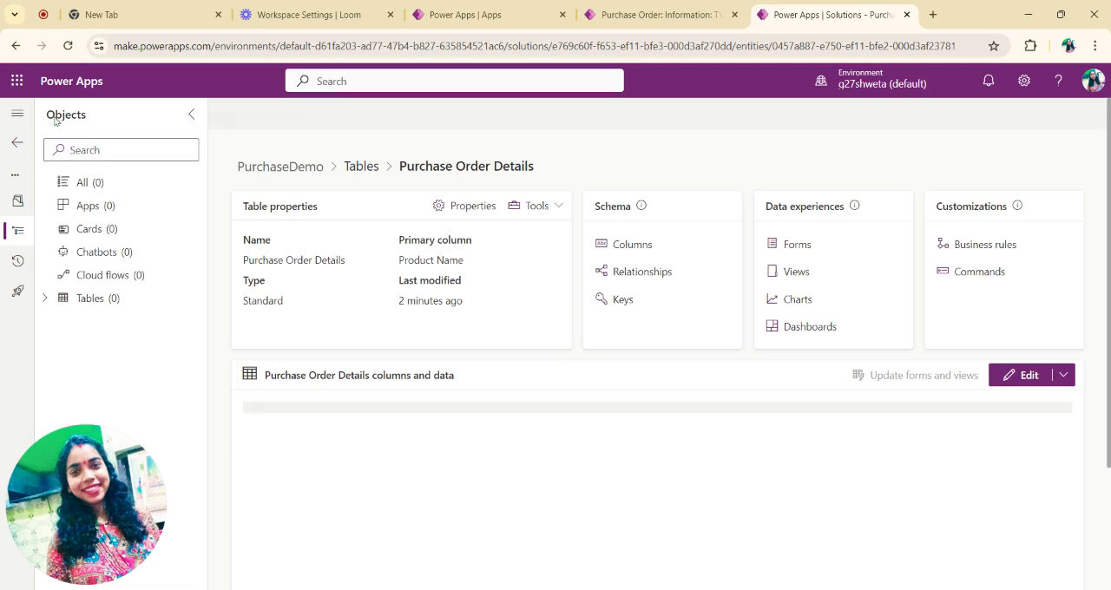
Step: Create a model-driven app named Purchase Order History in the PurchaseDemo solution
click(111, 213)
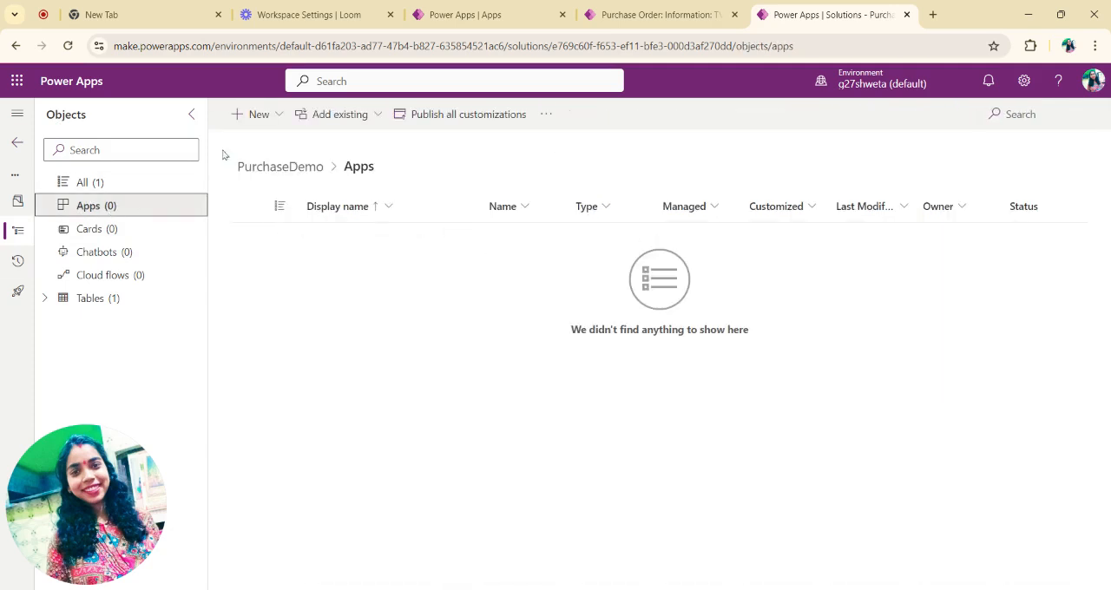
click(258, 115)
mouse_move(322, 143)
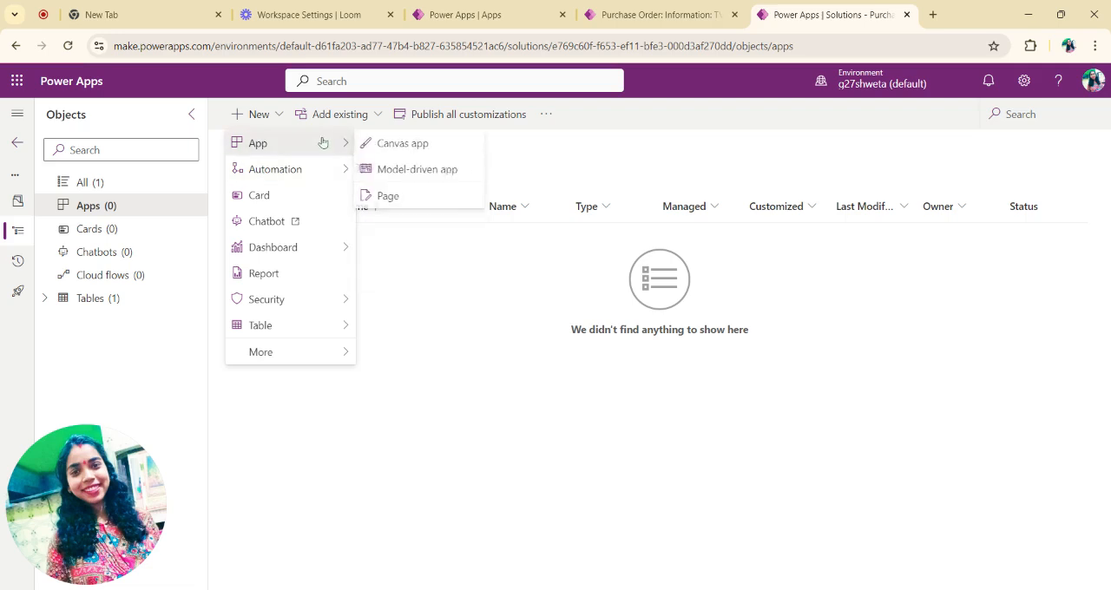
click(447, 169)
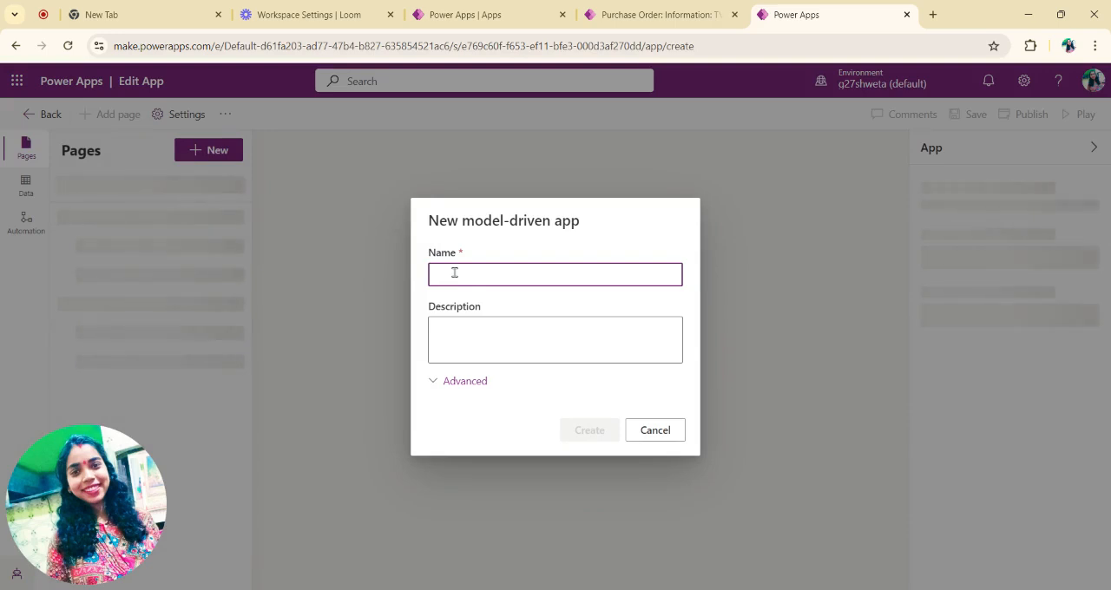
text(Pu)
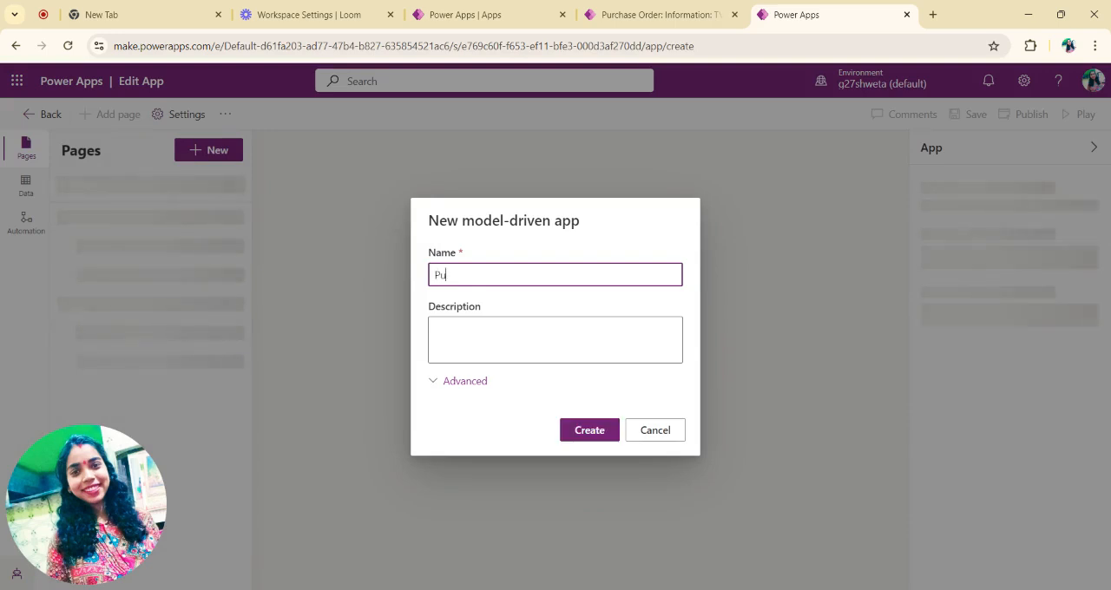
text(rchase Order History)
click(593, 437)
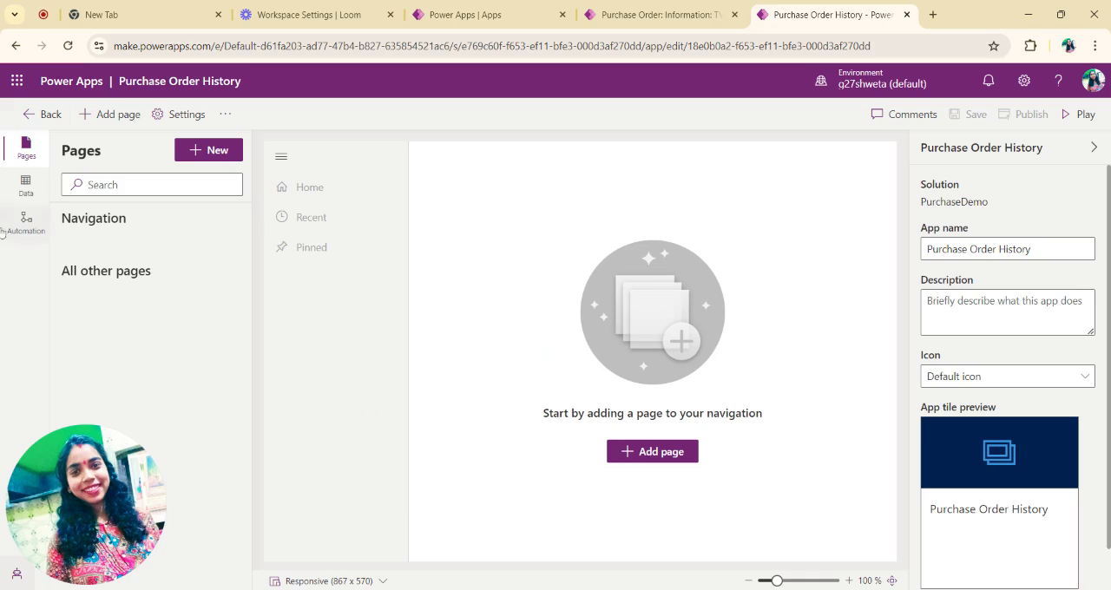
Step: Add a Dataverse table page for Purchase Order Details to the app, shown in navigation
click(647, 454)
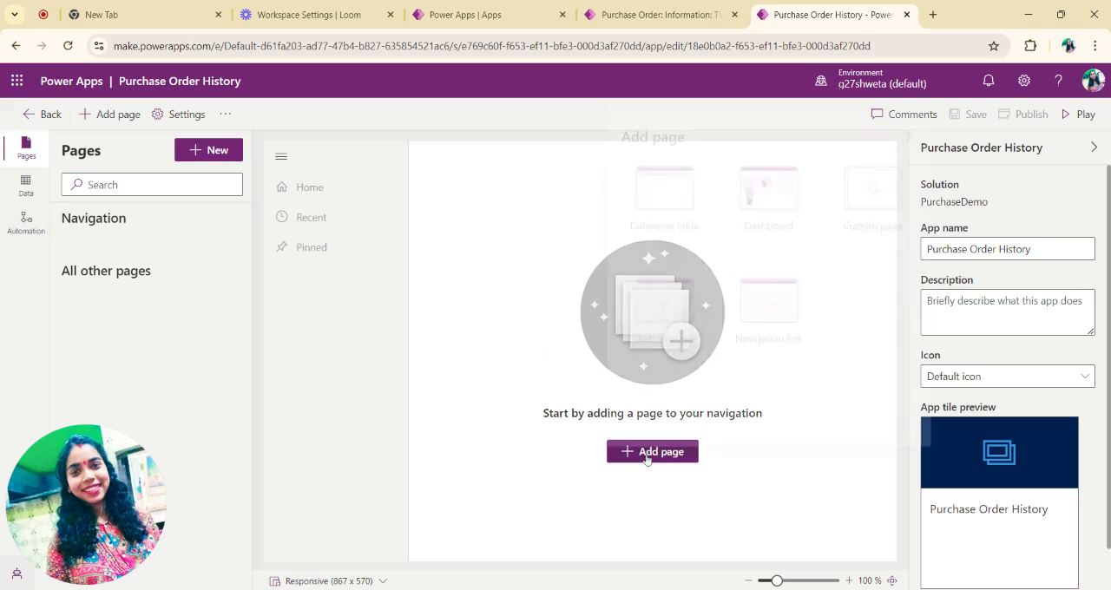
click(660, 201)
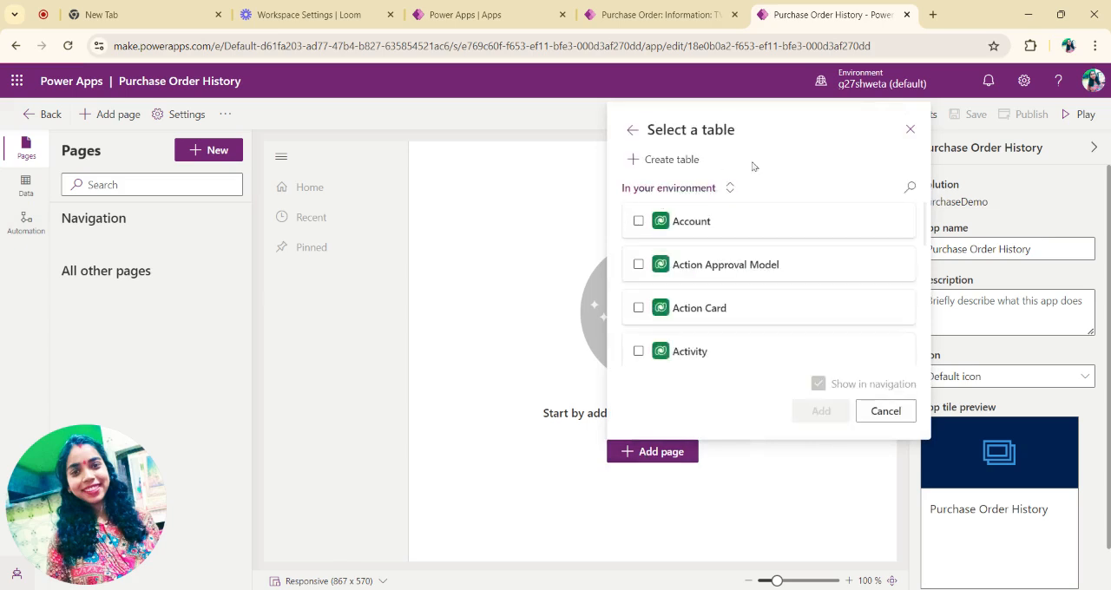
click(912, 188)
text(uc)
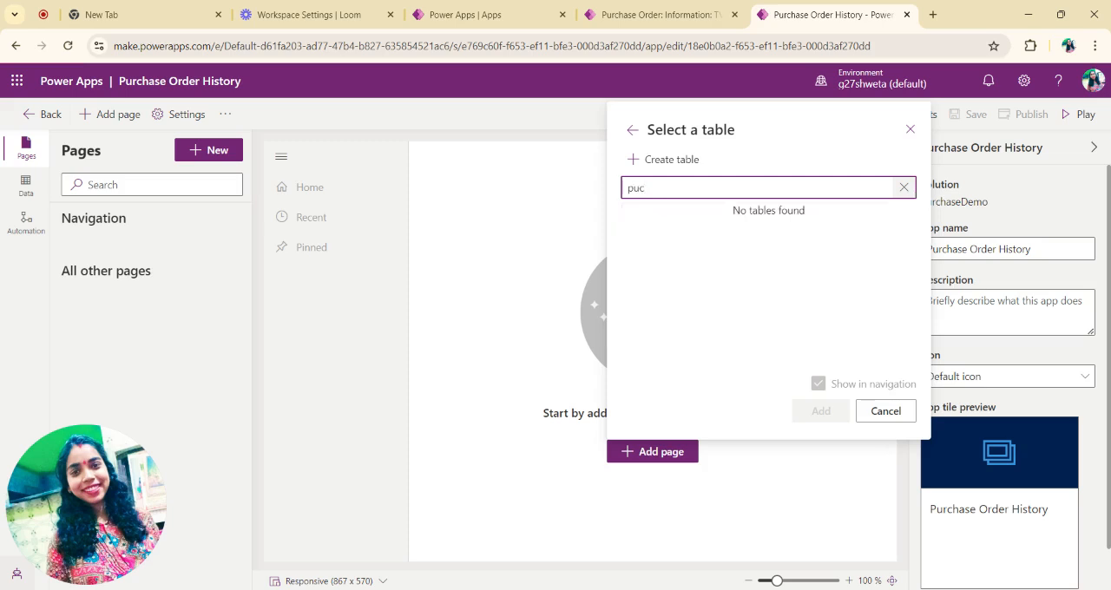
key(BackSpace)
text(rch)
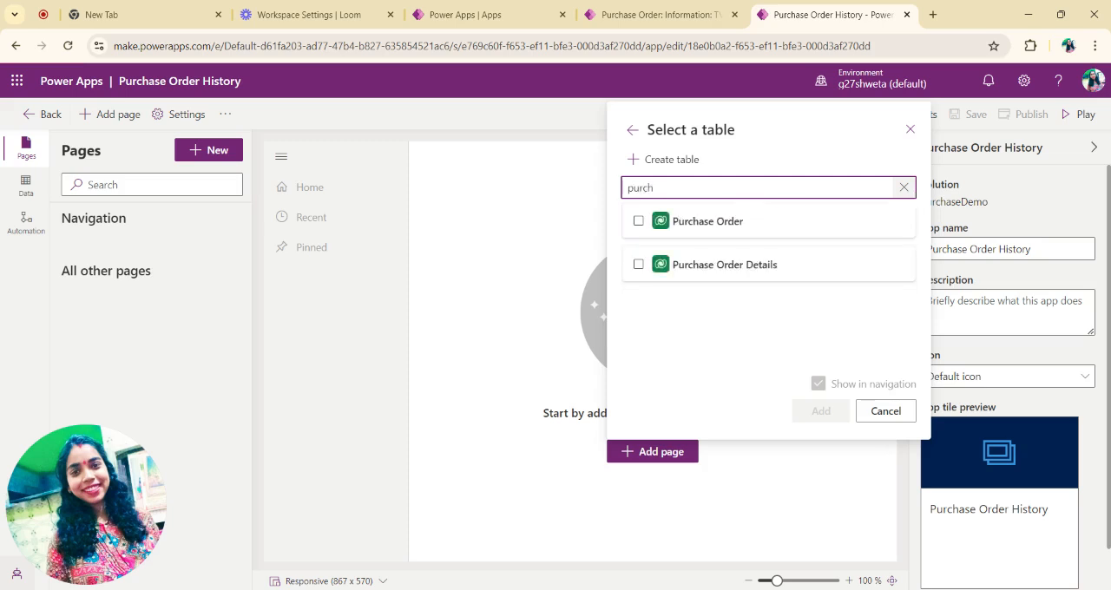
click(639, 266)
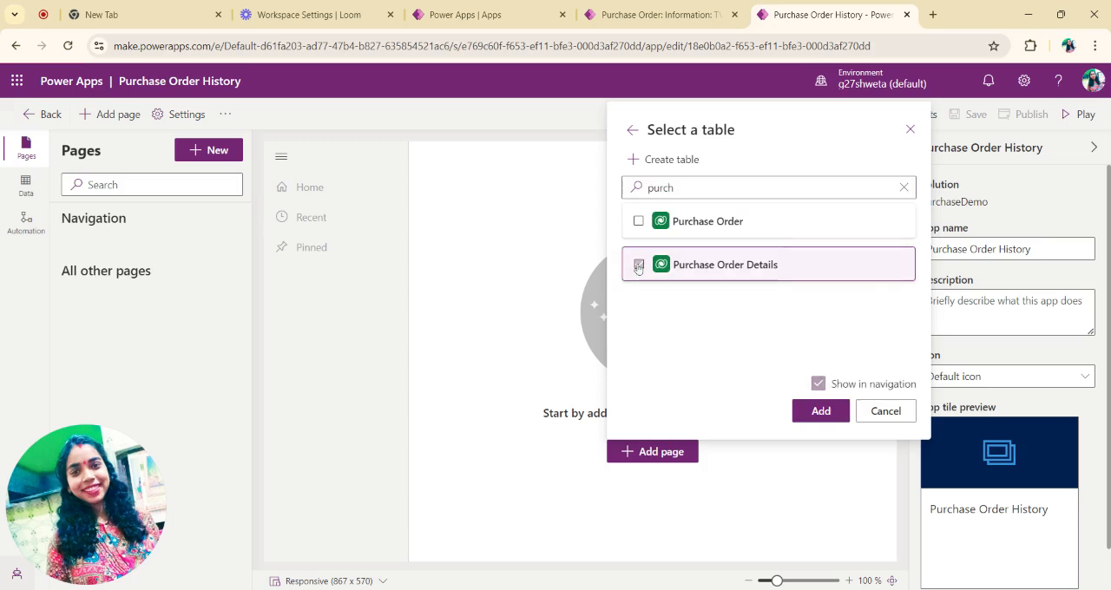
click(823, 414)
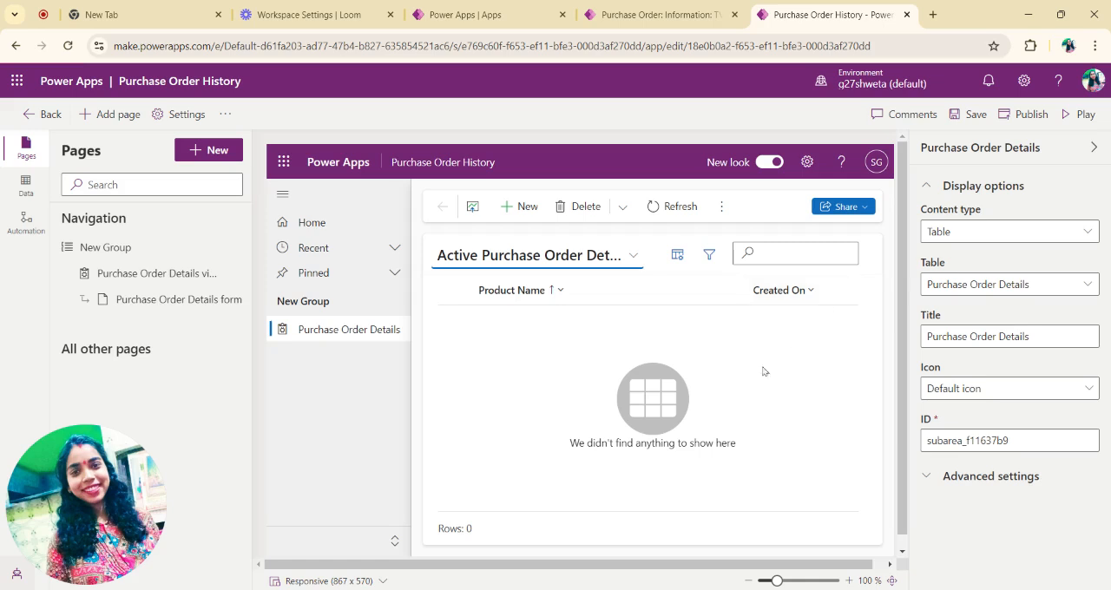
Step: Open the Purchase Order Details view for editing, saving the app's changes
click(216, 274)
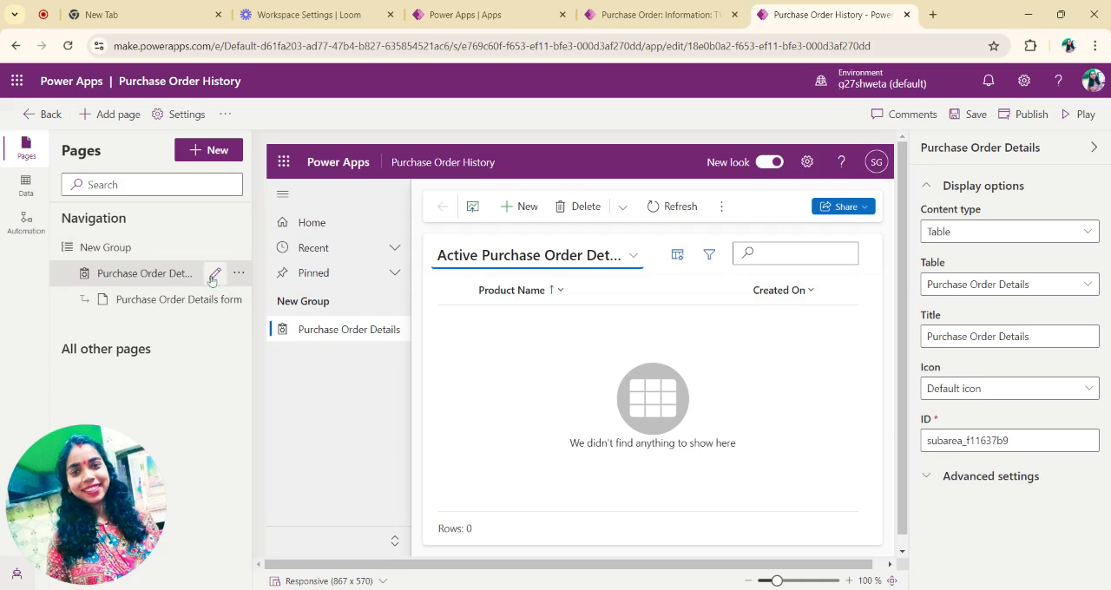
click(213, 275)
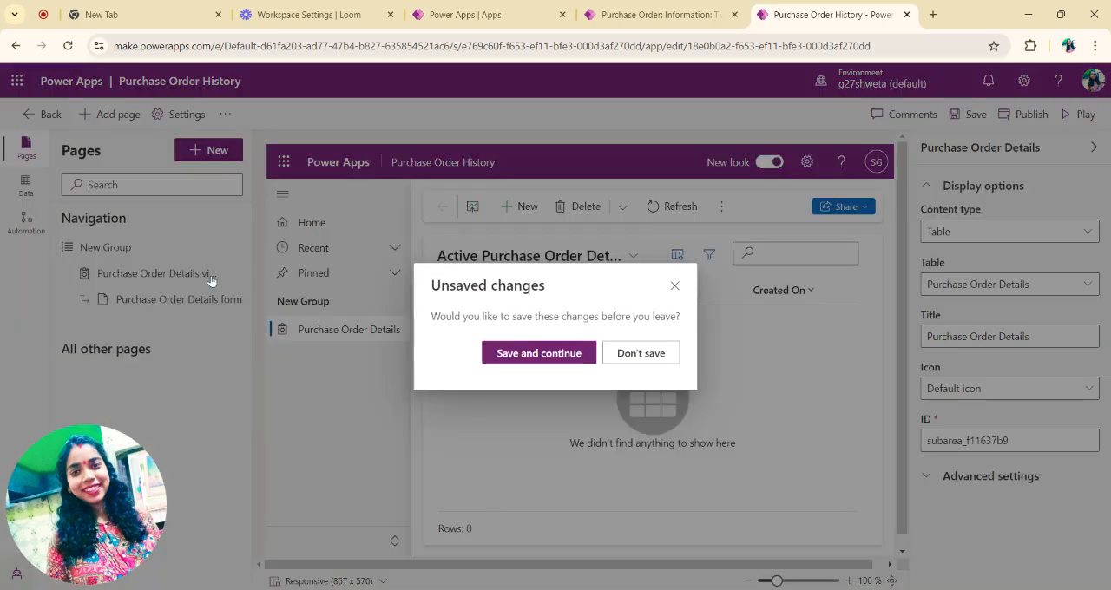
click(501, 354)
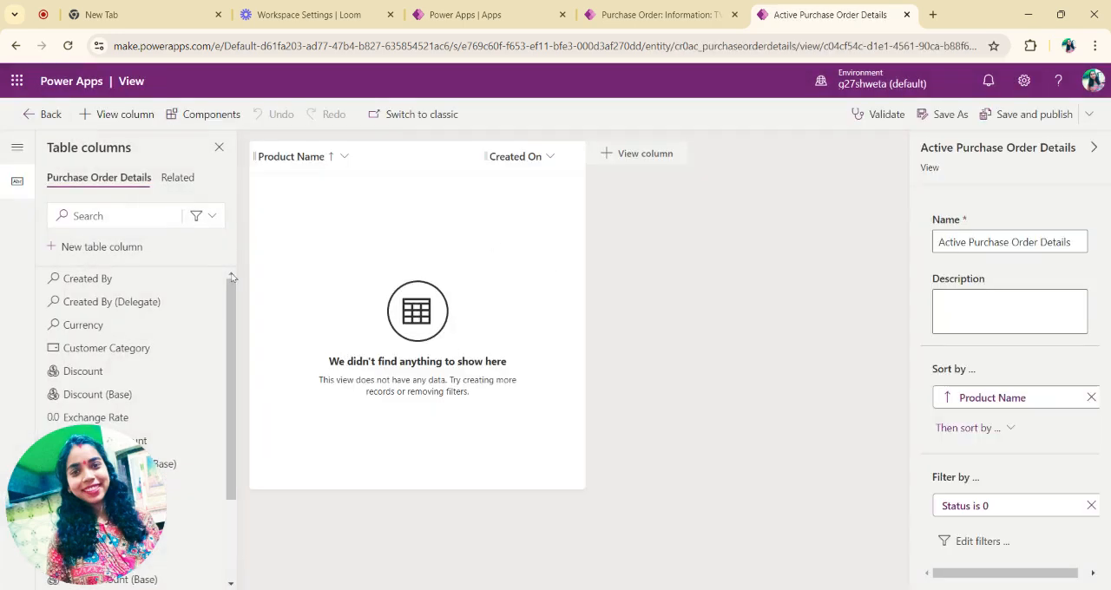
Step: Insert the Customer Category column into the view between Product Name and Created On
scroll(159, 365, down, 1)
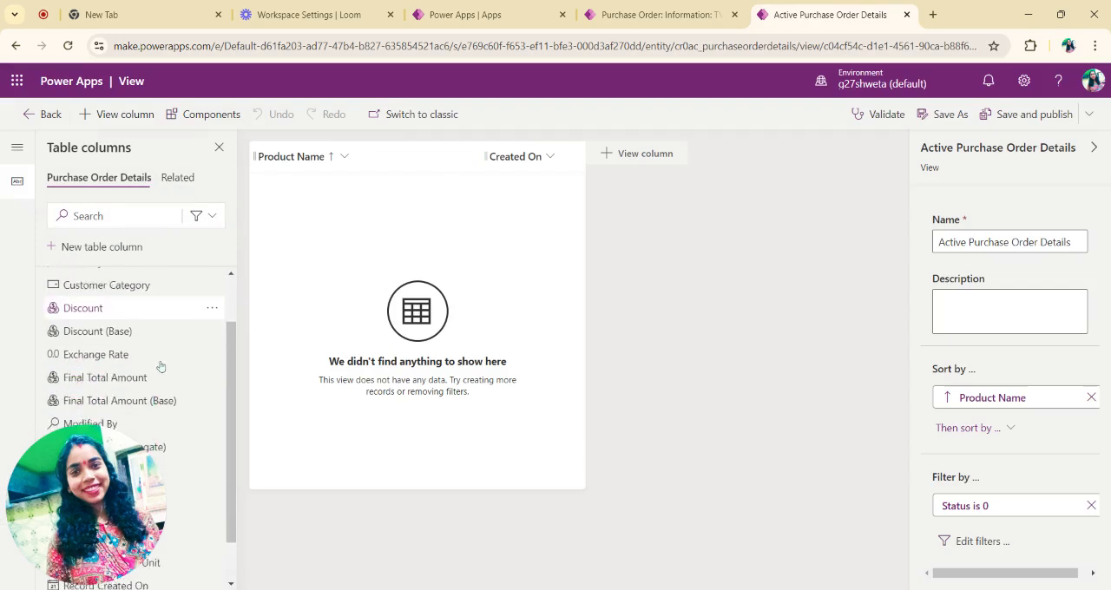
scroll(161, 367, up, 1)
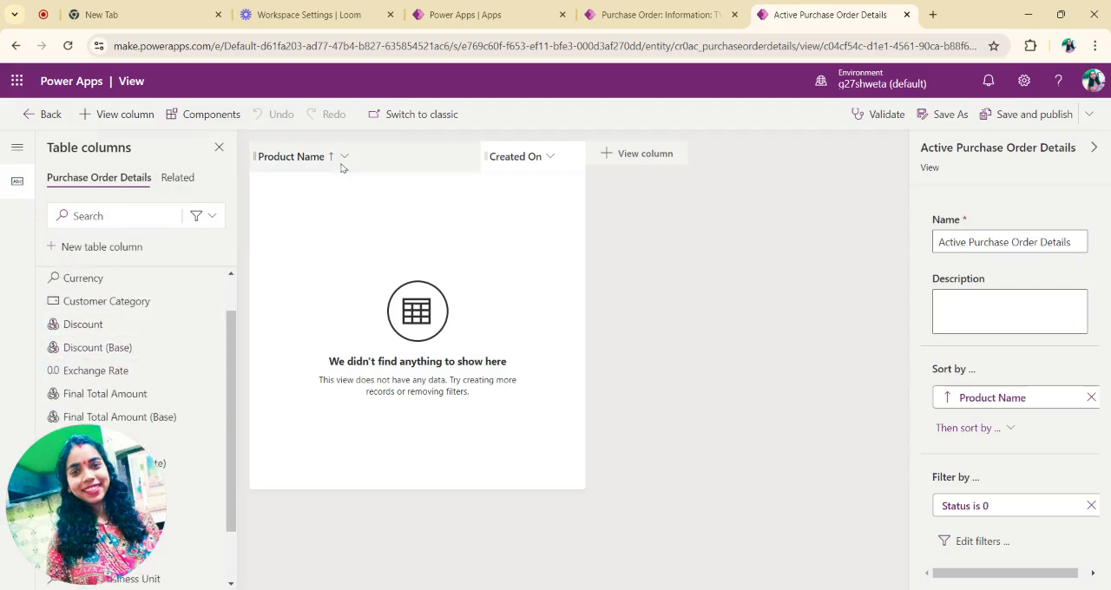
scroll(164, 323, up, 1)
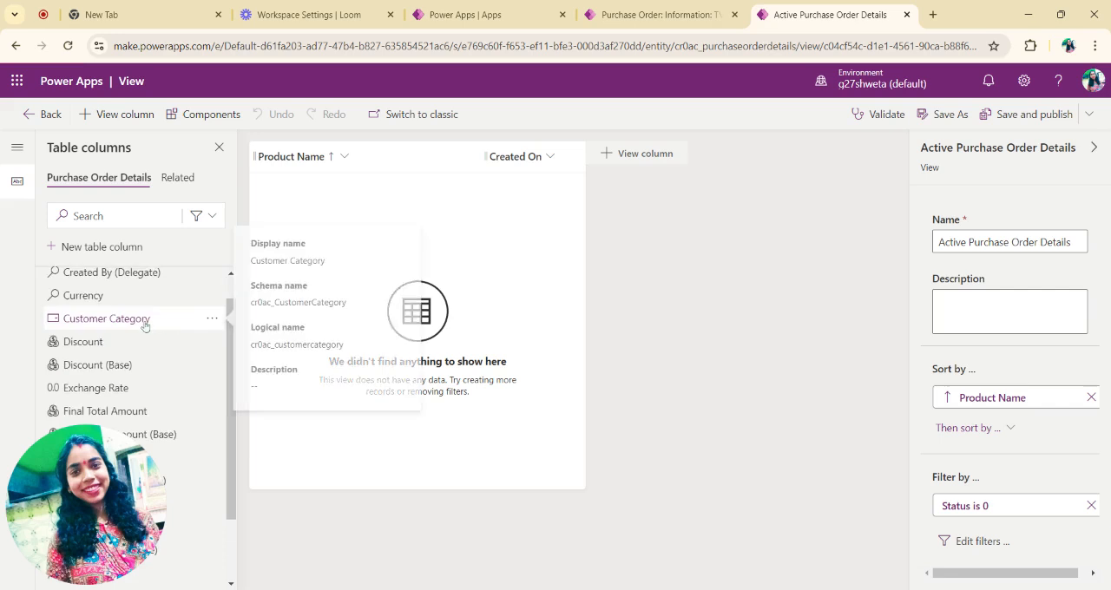
mouse_move(146, 327)
mouse_down()
mouse_move(441, 188)
mouse_move(471, 168)
mouse_move(467, 157)
mouse_up()
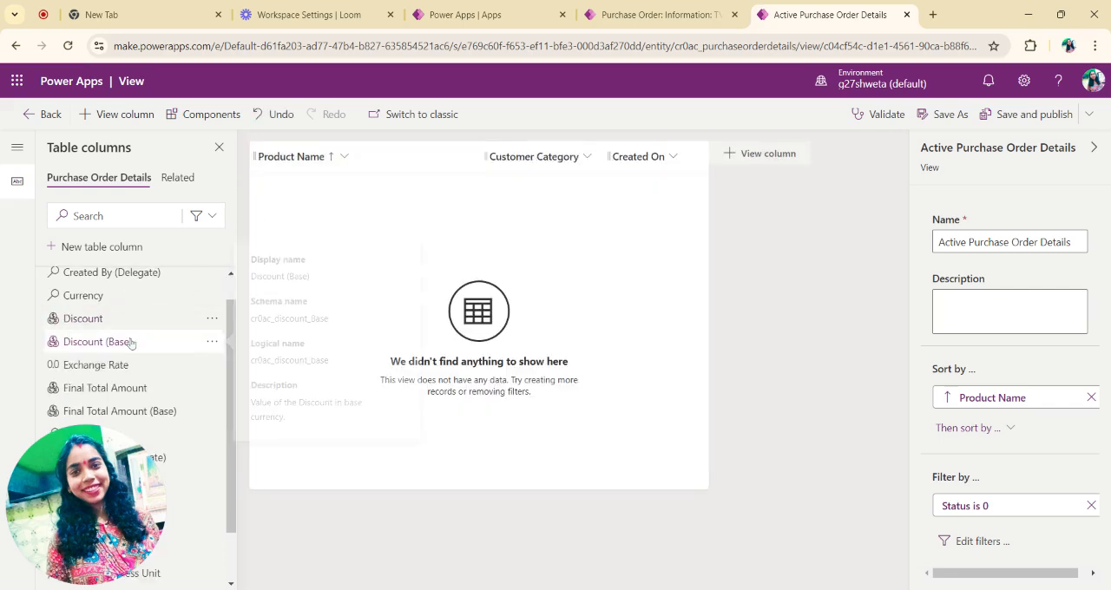
Step: Insert the Order Amount column into the view between Customer Category and Created On
scroll(130, 335, down, 1)
scroll(130, 351, down, 1)
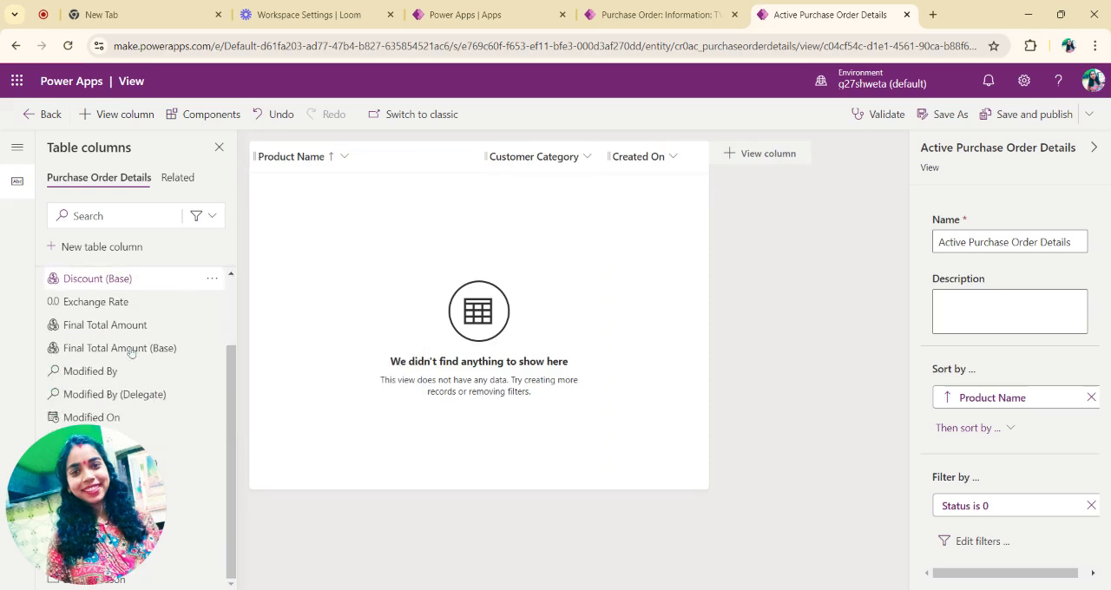
scroll(130, 350, up, 3)
scroll(130, 352, up, 1)
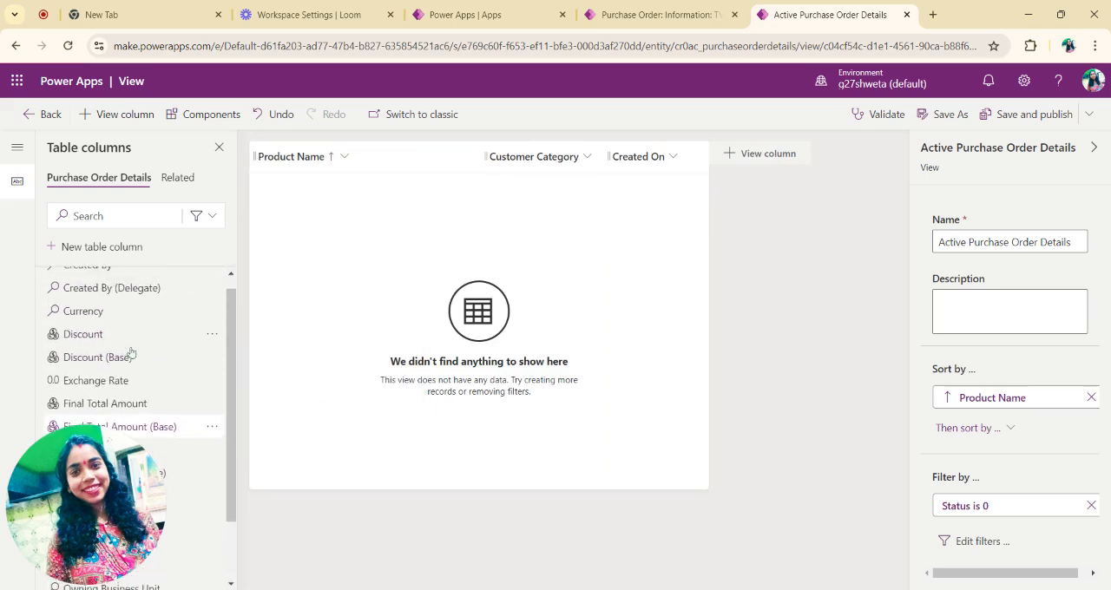
drag(100, 459, 1039, 464)
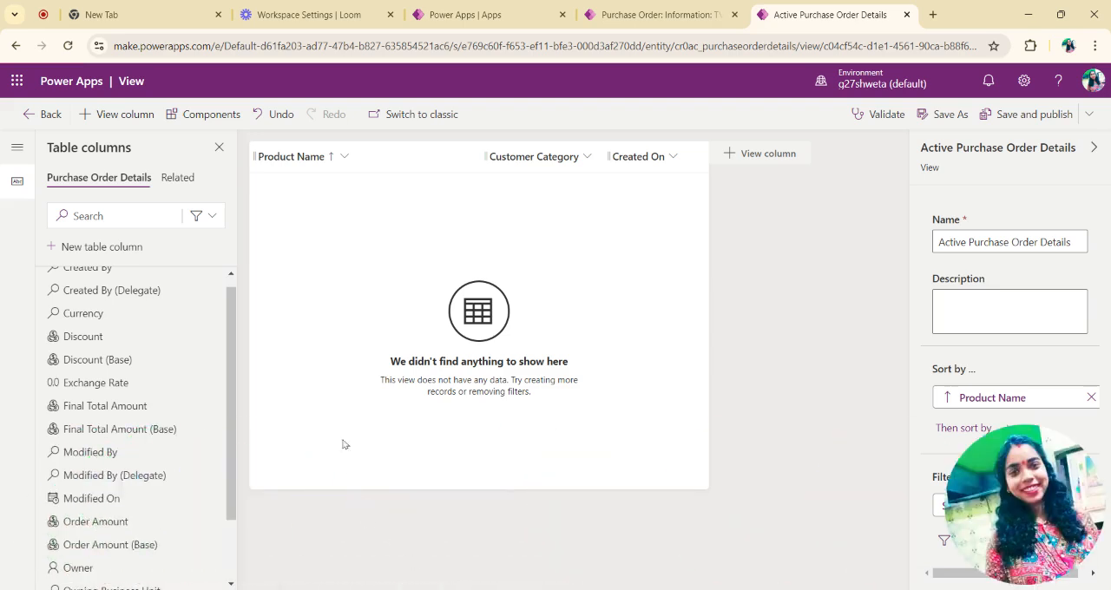
scroll(156, 403, down, 1)
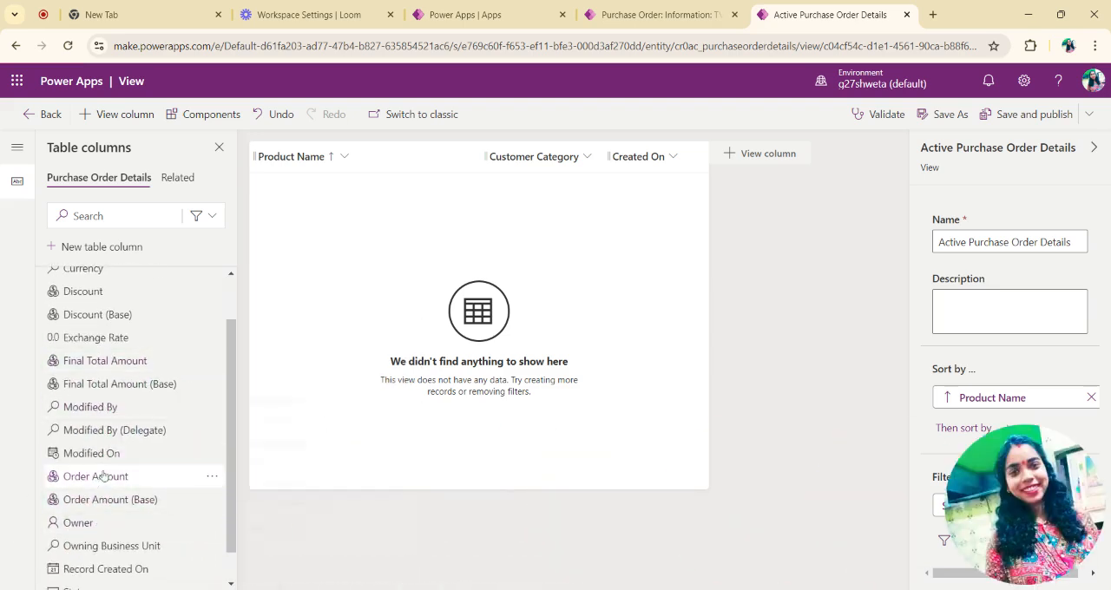
drag(102, 475, 613, 152)
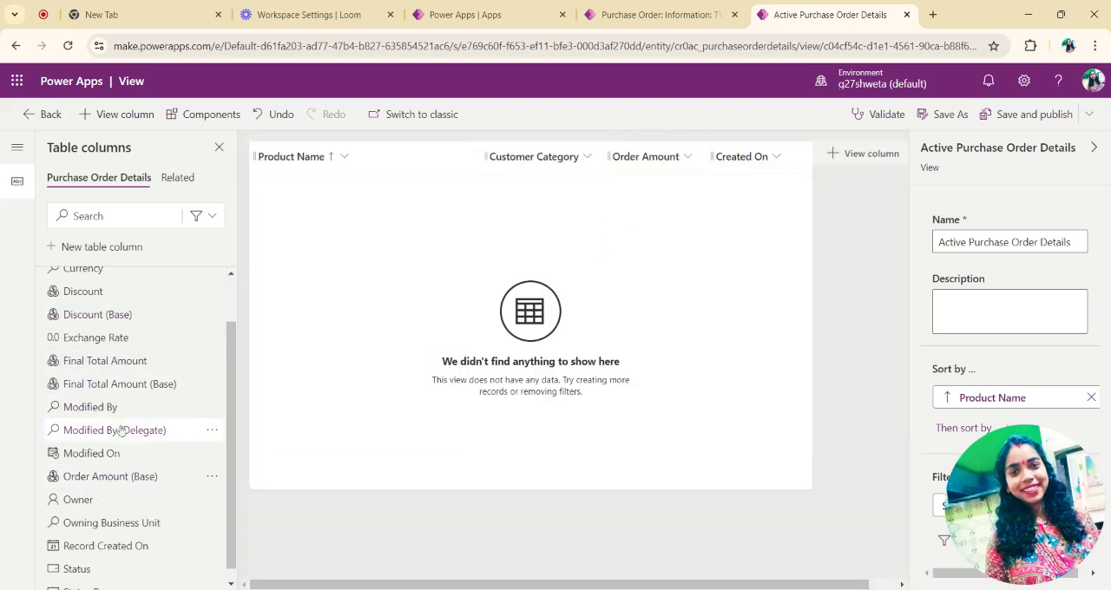
Step: Insert the Discount and Final Total Amount columns after Order Amount, and save and publish the view
scroll(122, 430, up, 2)
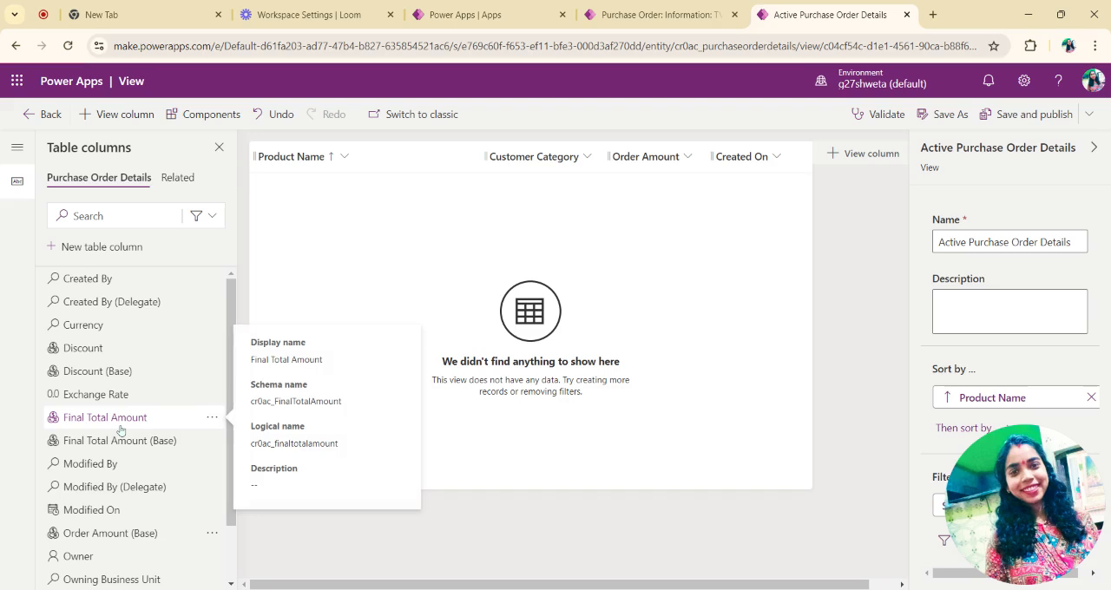
drag(83, 349, 717, 157)
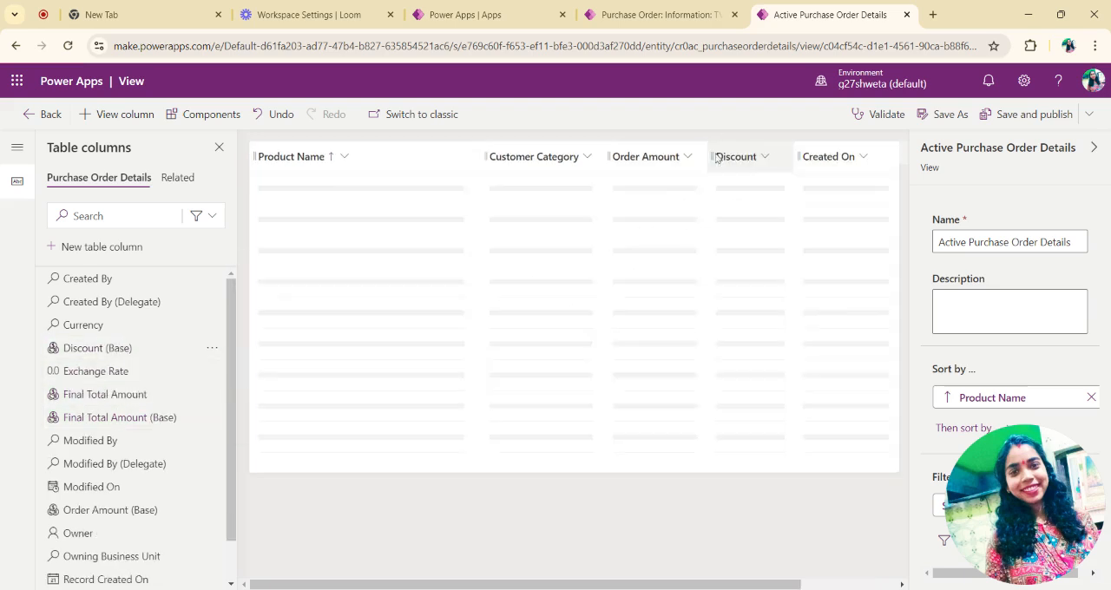
mouse_move(70, 401)
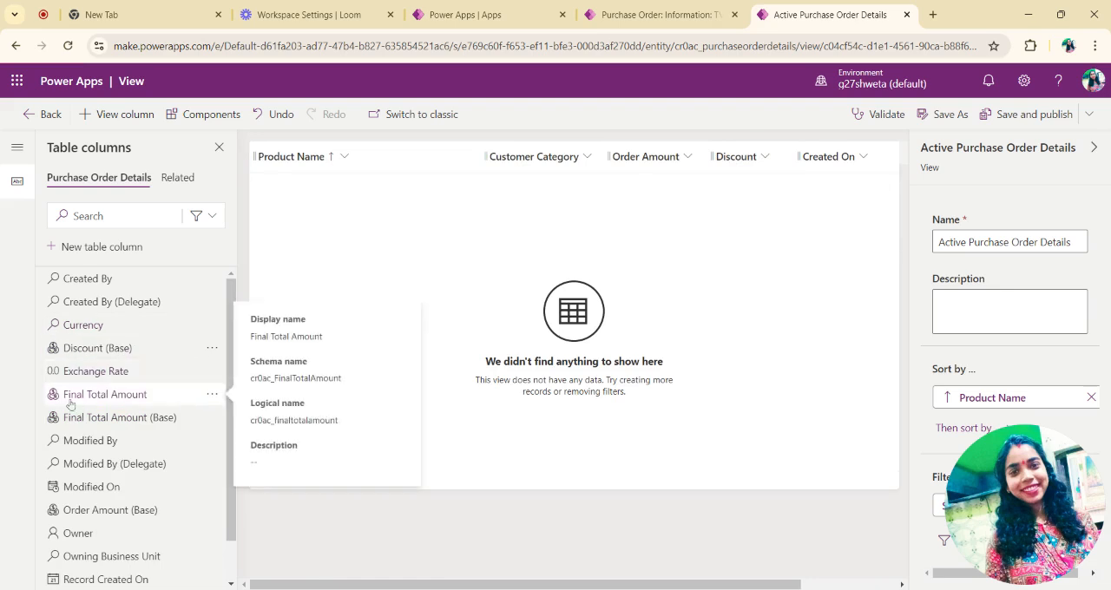
mouse_move(143, 406)
mouse_down()
mouse_move(453, 361)
mouse_move(842, 149)
mouse_move(808, 162)
mouse_up()
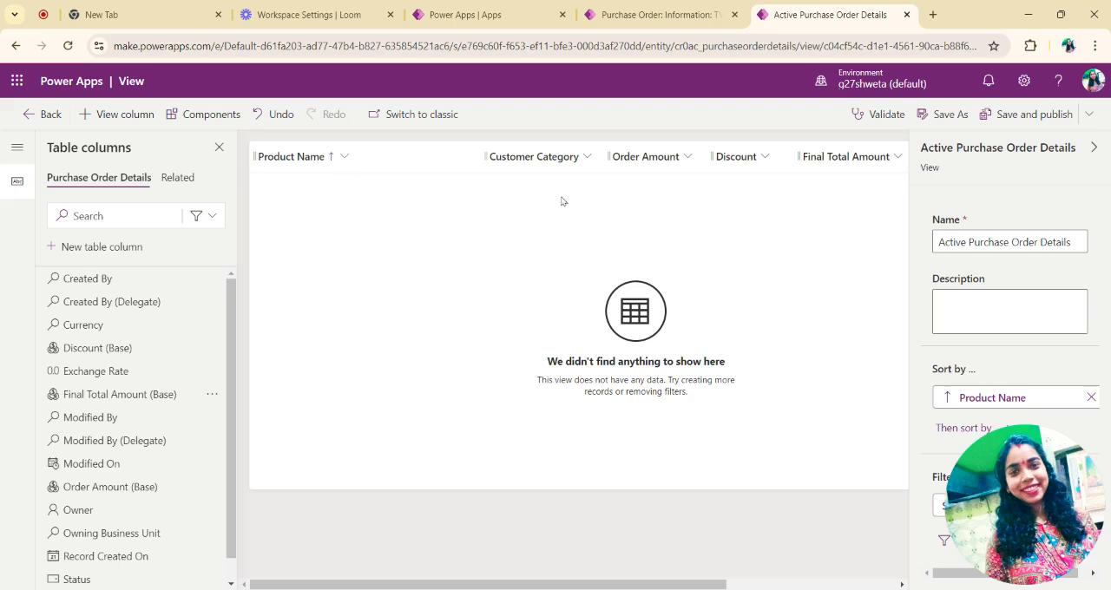
click(1006, 116)
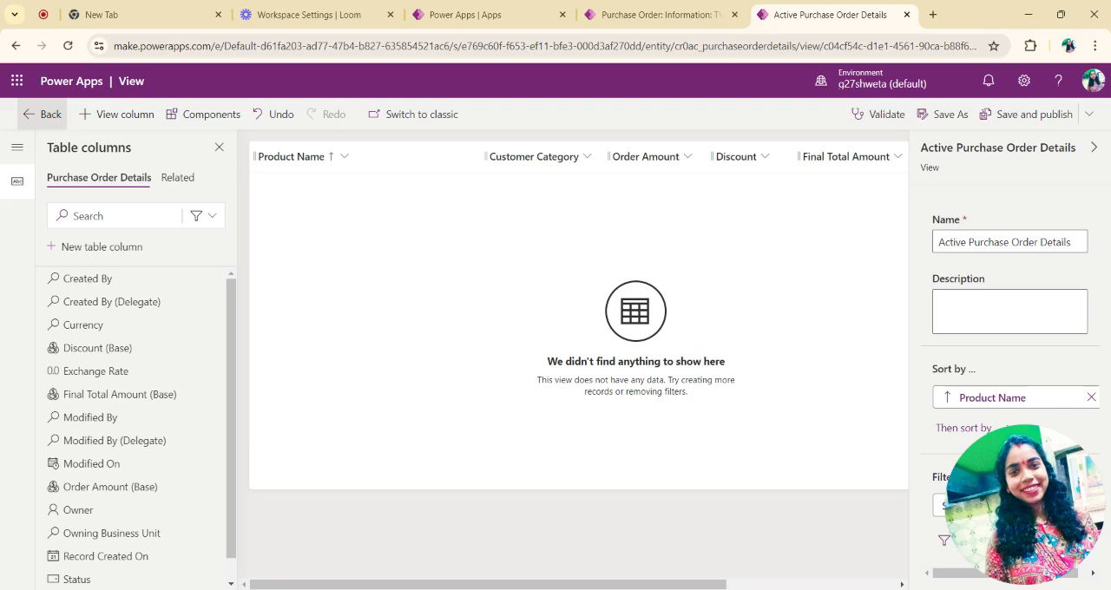
Step: Return to the app and open the Purchase Order Details form for editing, saving the app's changes
click(40, 116)
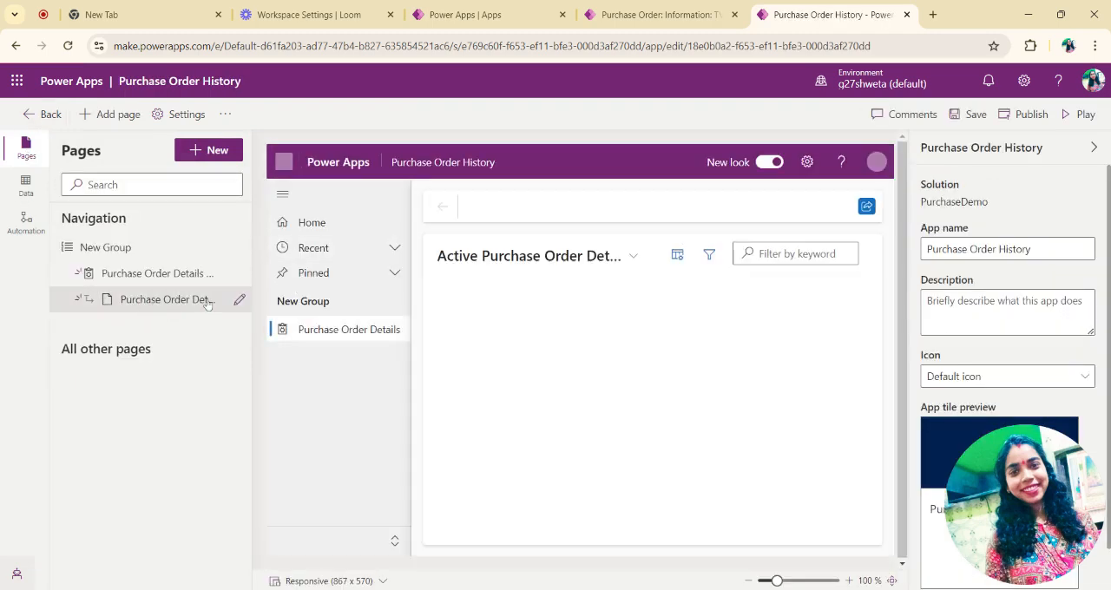
click(207, 302)
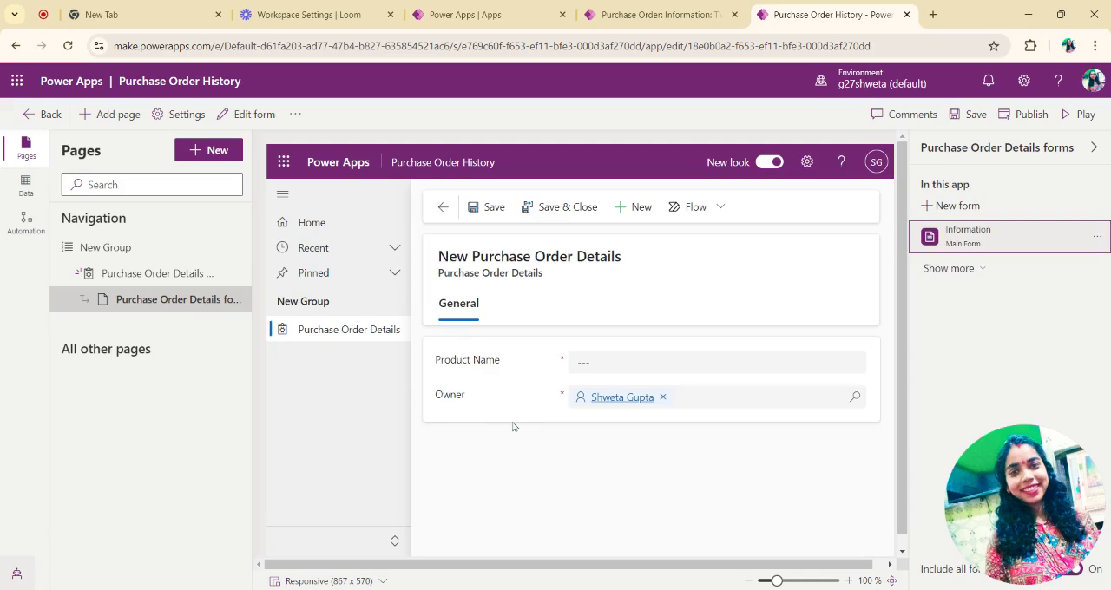
mouse_move(236, 302)
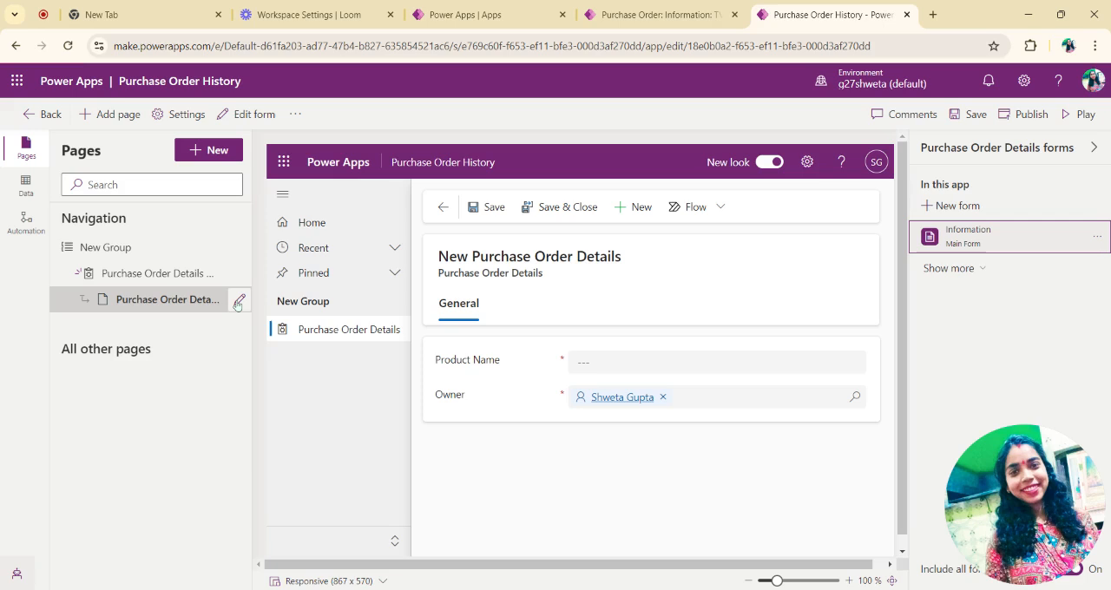
click(239, 301)
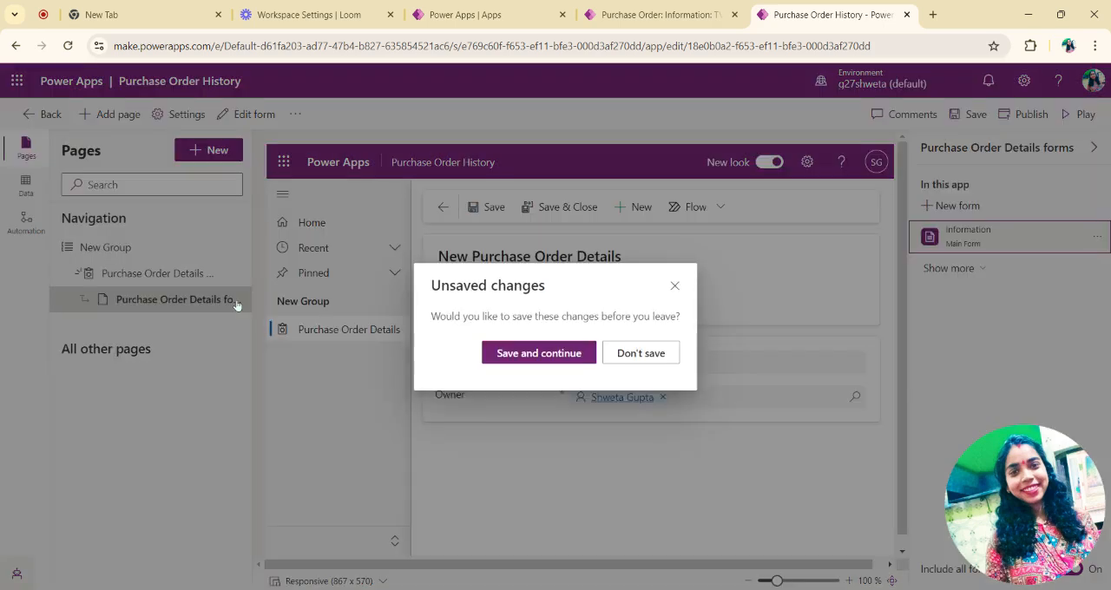
click(516, 356)
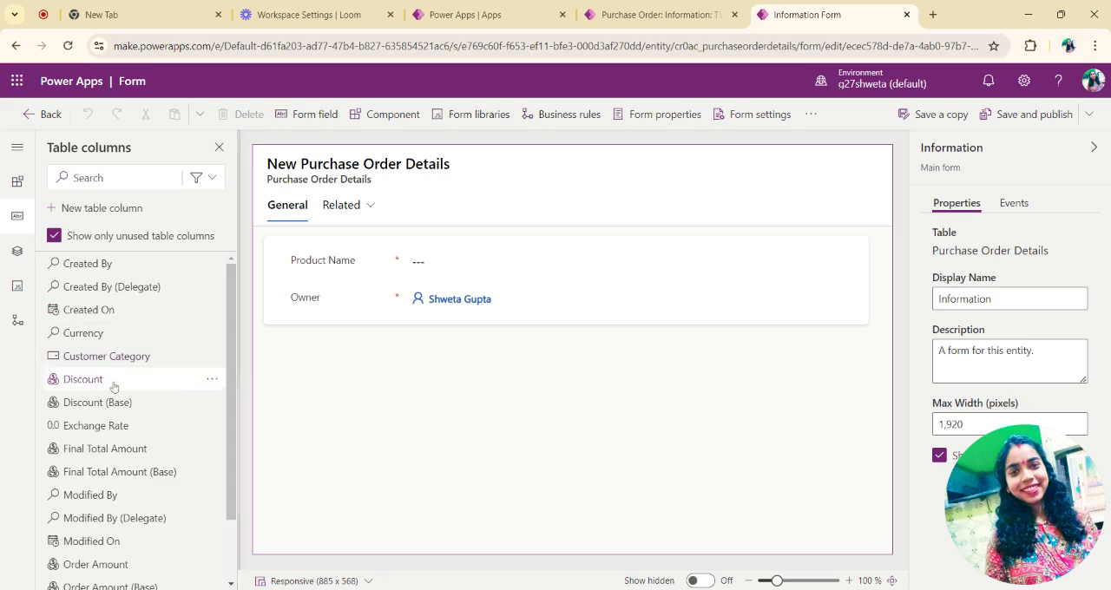
Step: Add the Customer Category column to the form between Product Name and Owner
scroll(113, 361, down, 1)
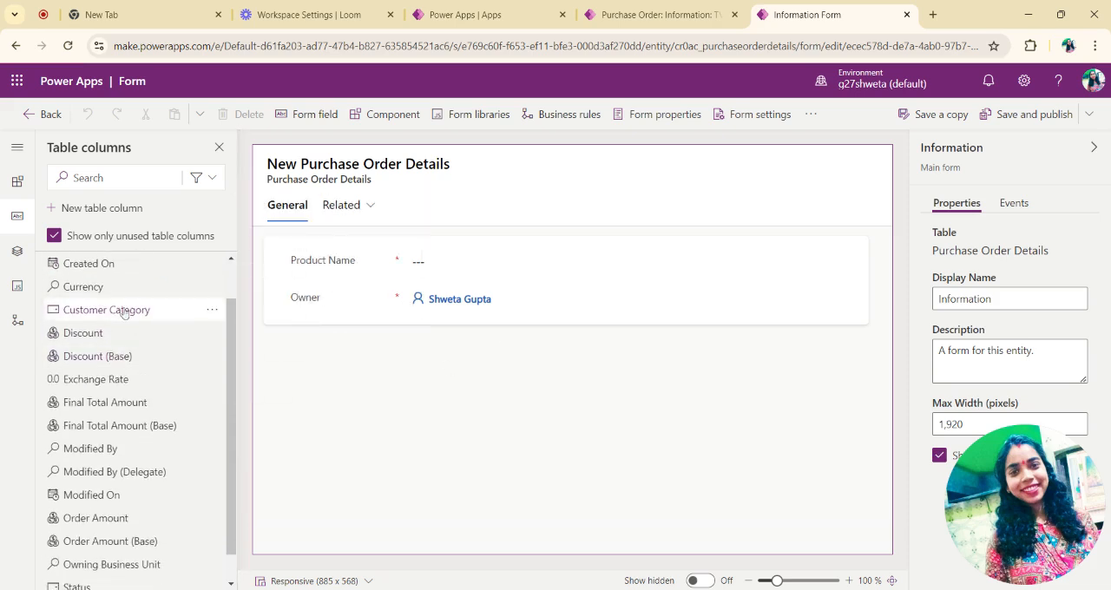
scroll(124, 311, up, 1)
mouse_move(113, 334)
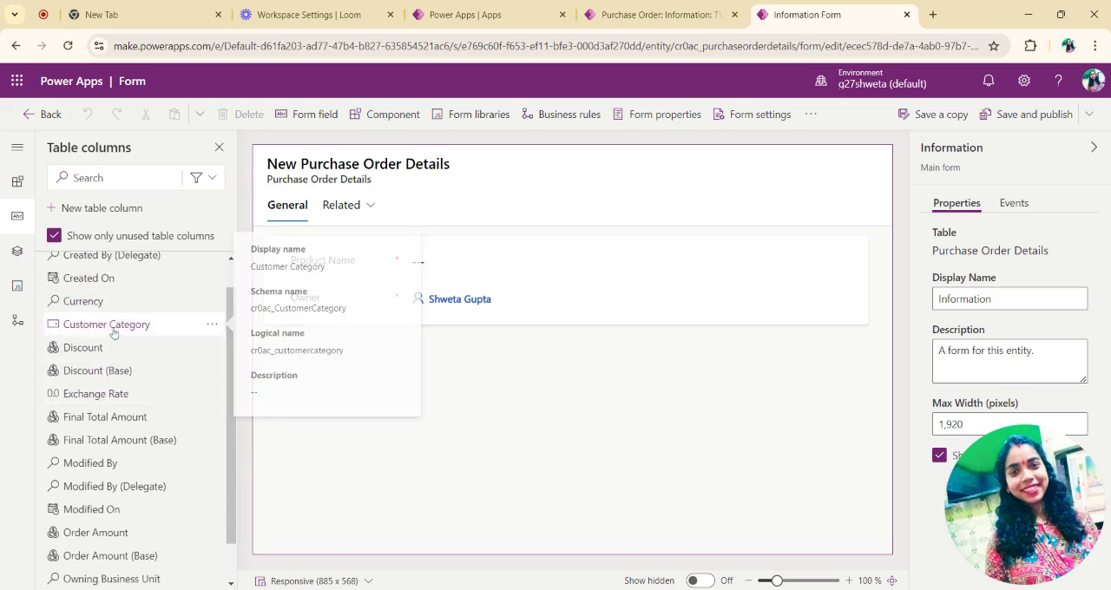
drag(95, 327, 298, 278)
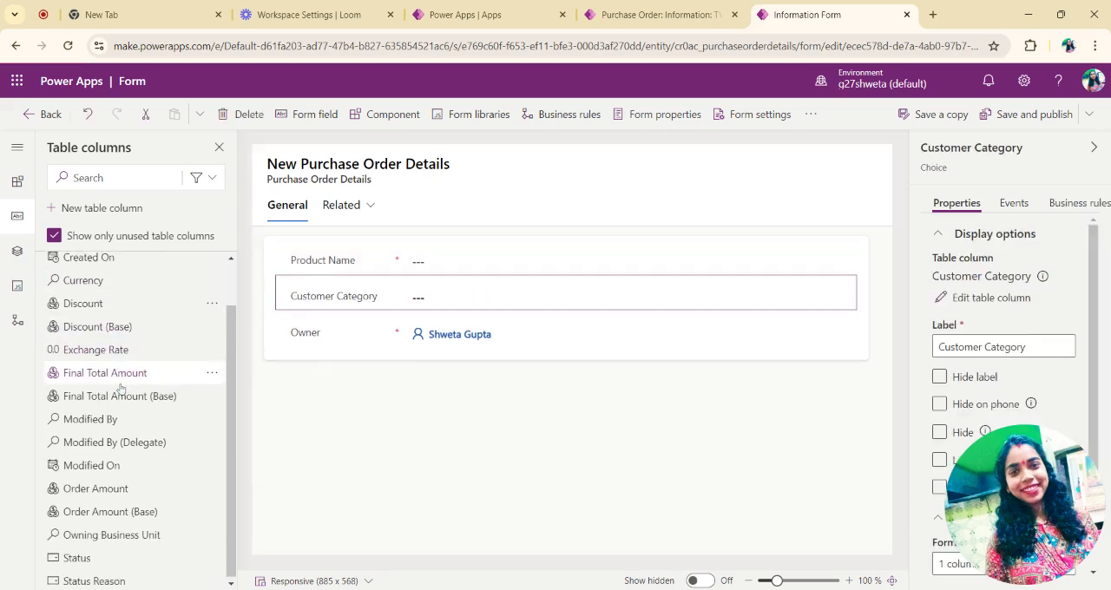
Step: Add the Order Amount column to the form between Customer Category and Owner
click(61, 324)
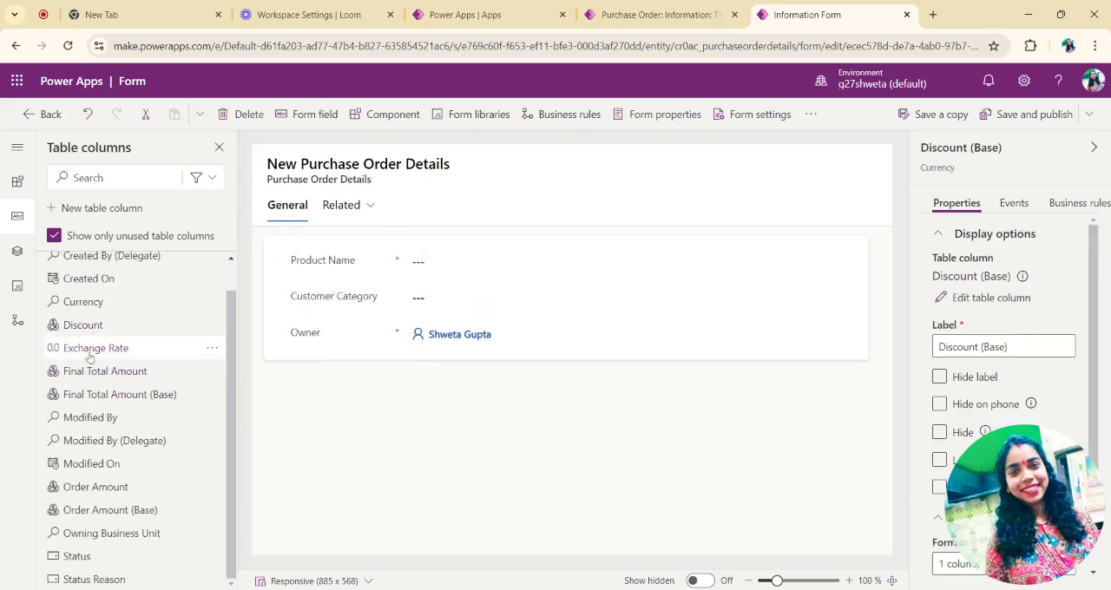
drag(118, 326, 339, 332)
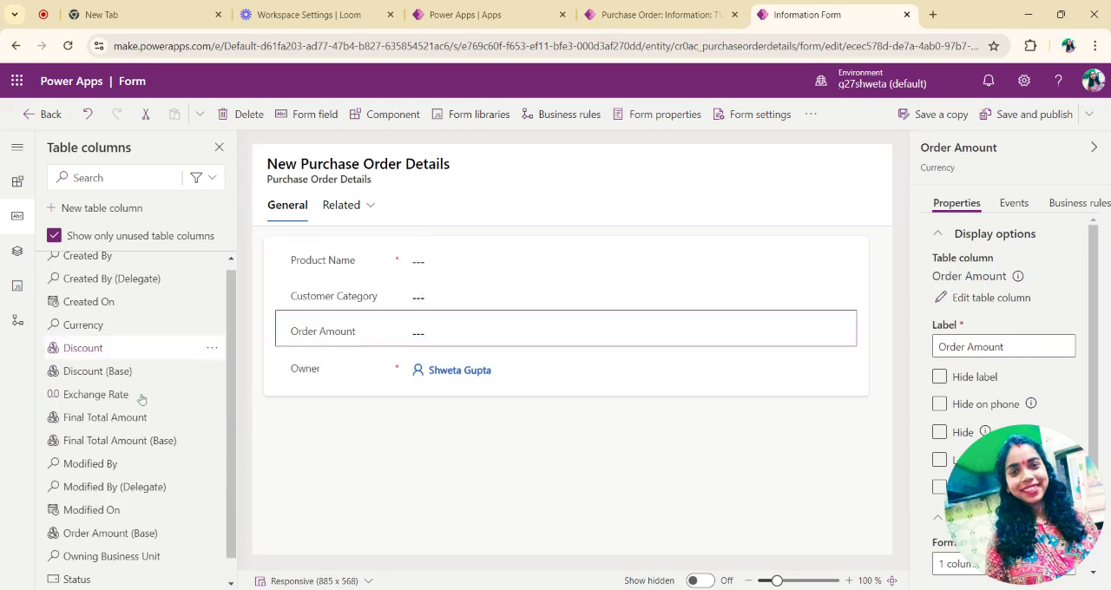
scroll(115, 449, down, 1)
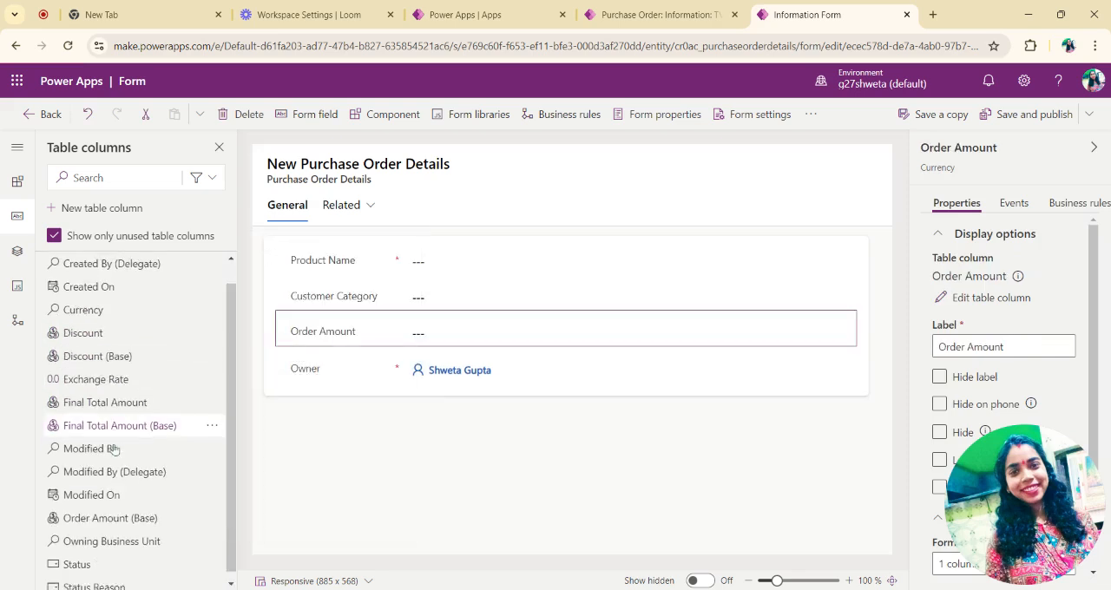
Step: Add the Discount and Final Total Amount columns to the form between Order Amount and Owner
drag(217, 324, 338, 350)
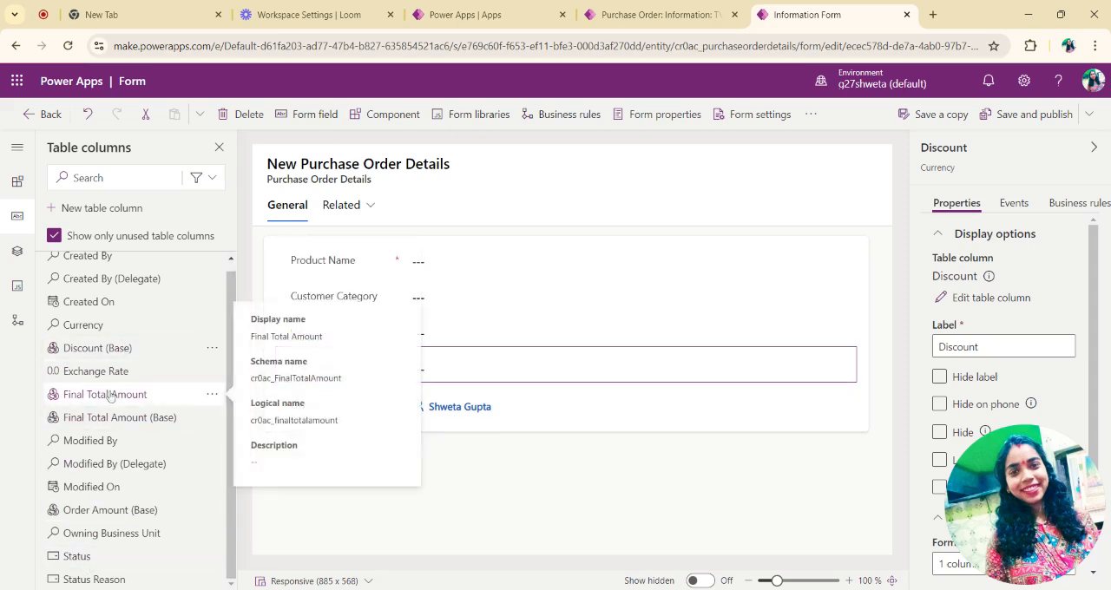
drag(110, 396, 297, 382)
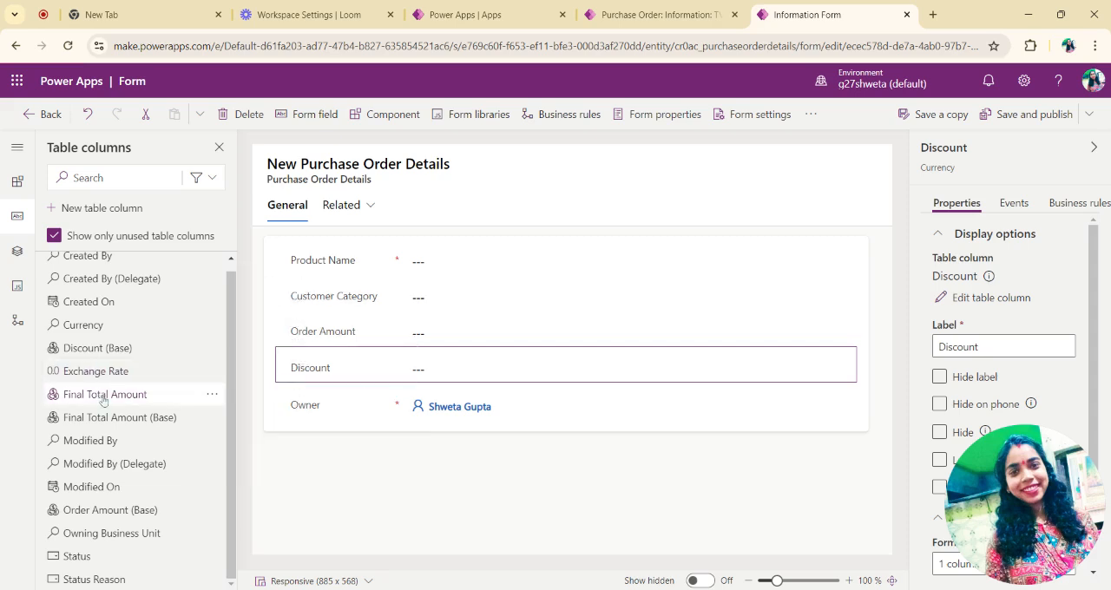
drag(79, 395, 296, 376)
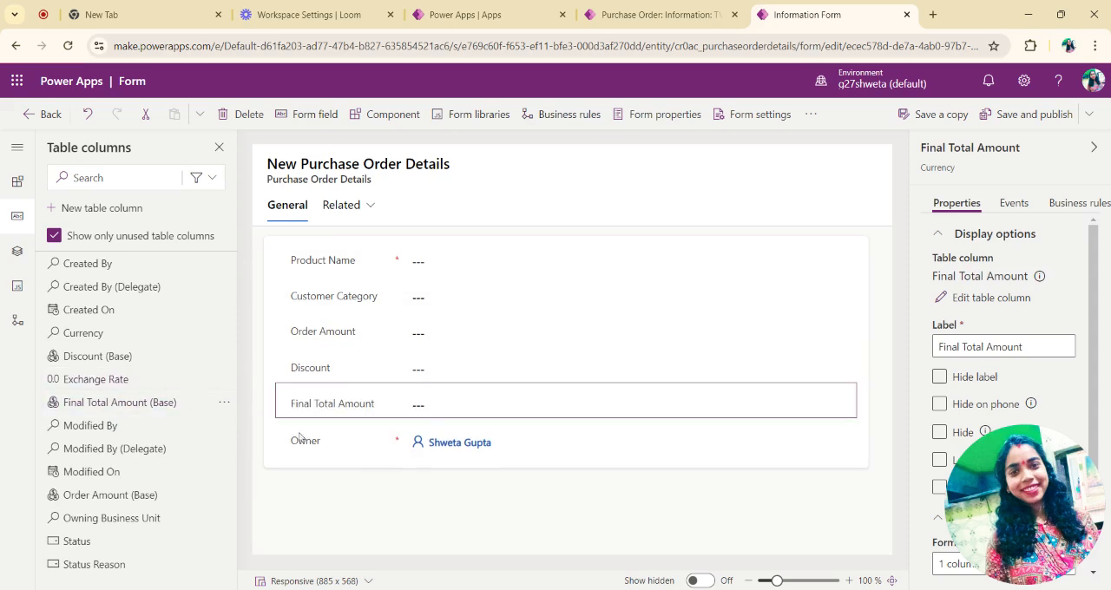
Step: Hide the Owner field on the form, and save and publish the form
click(331, 448)
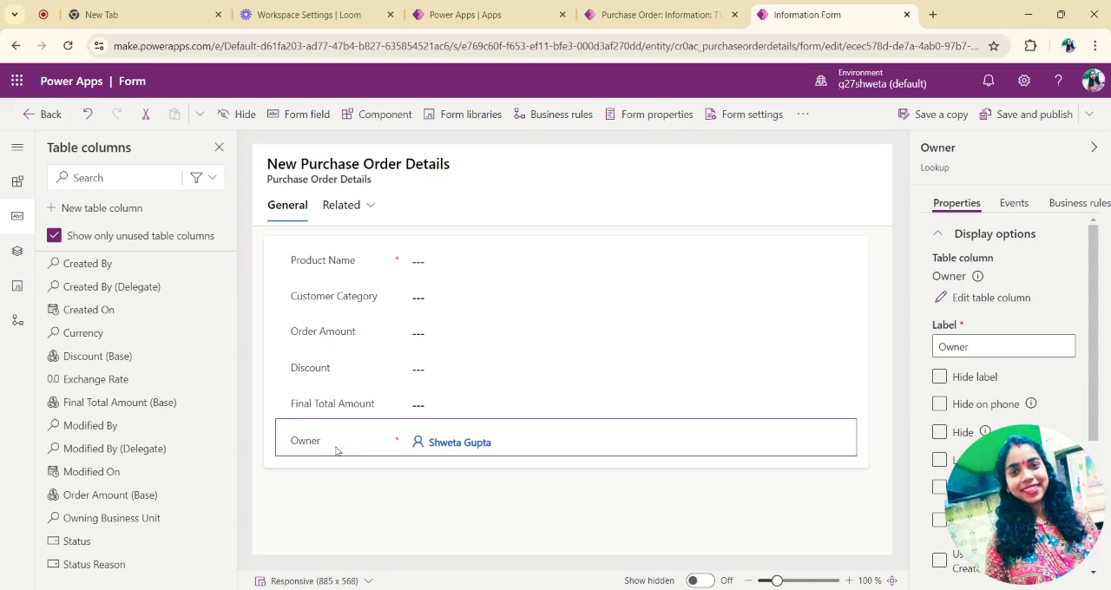
click(939, 378)
click(940, 379)
click(940, 433)
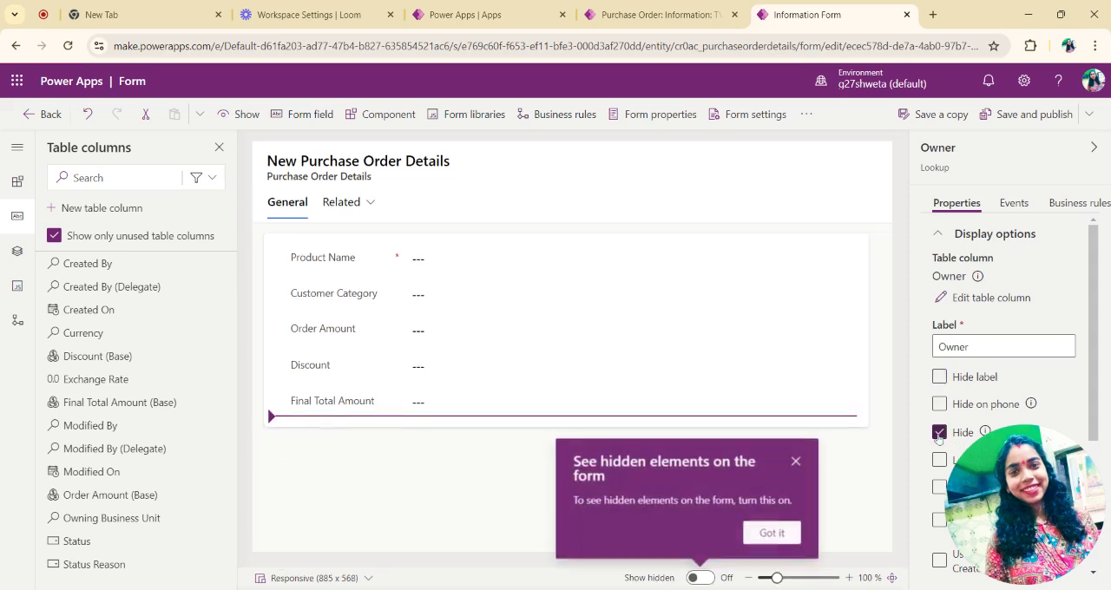
click(493, 466)
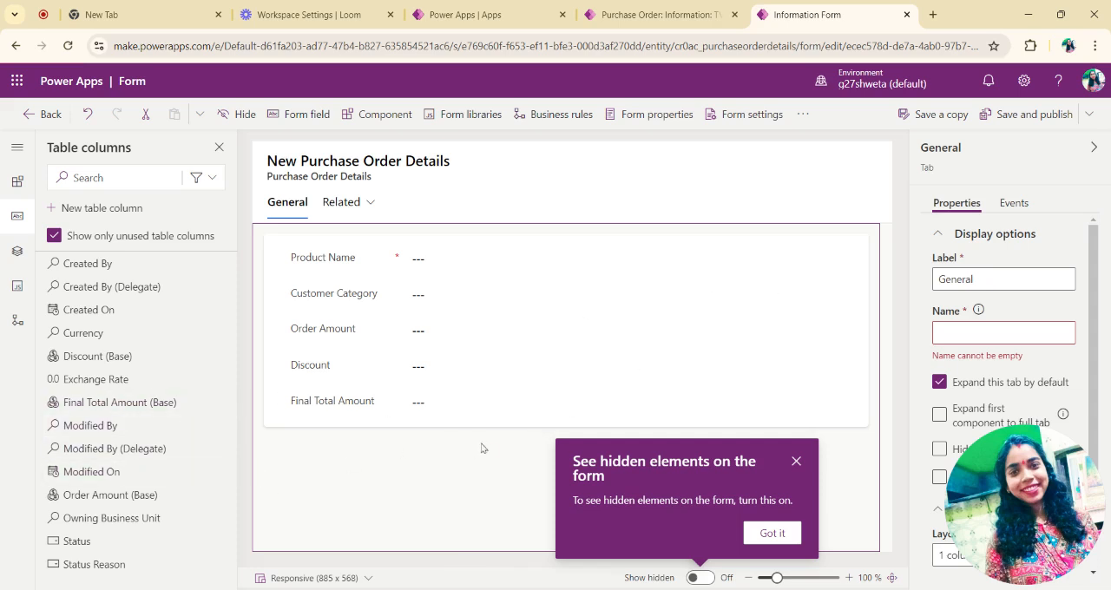
click(797, 463)
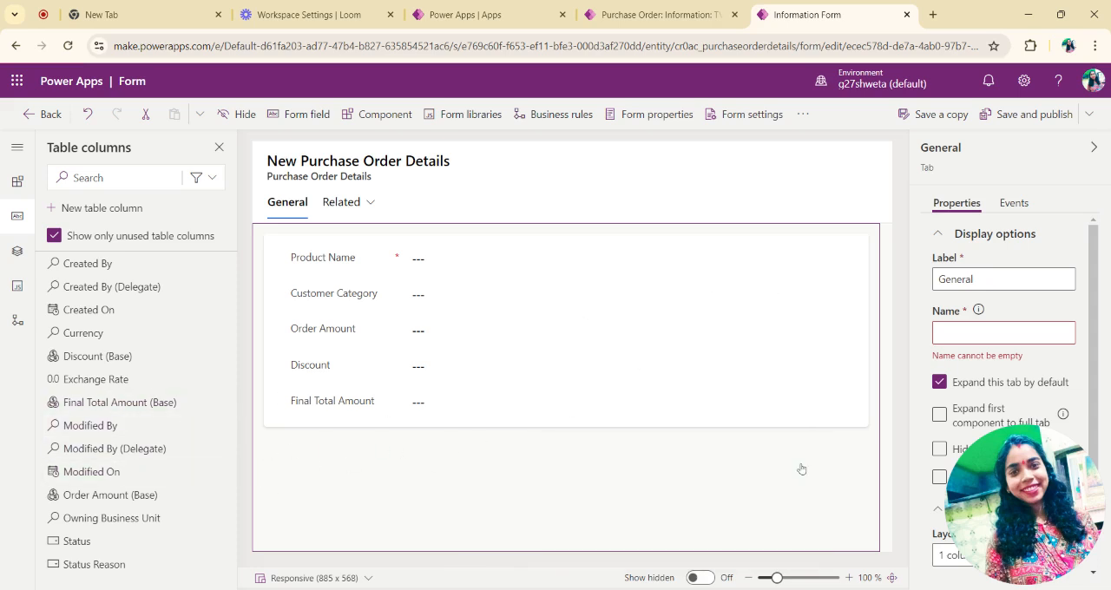
click(1031, 117)
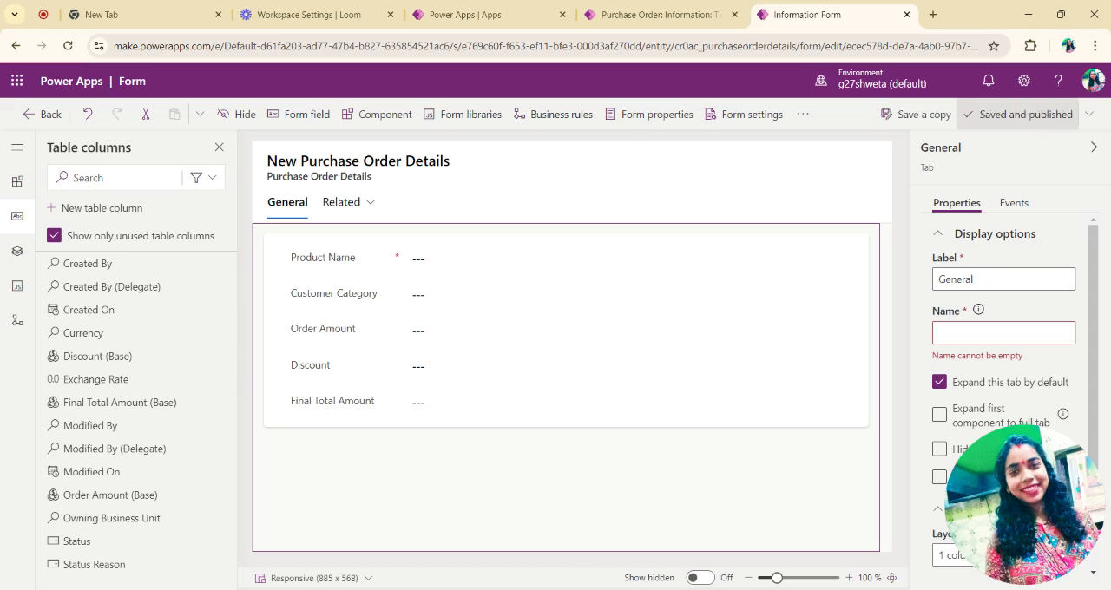
Step: Return to the Purchase Order History app and preview the Purchase Order Details form and view
click(29, 126)
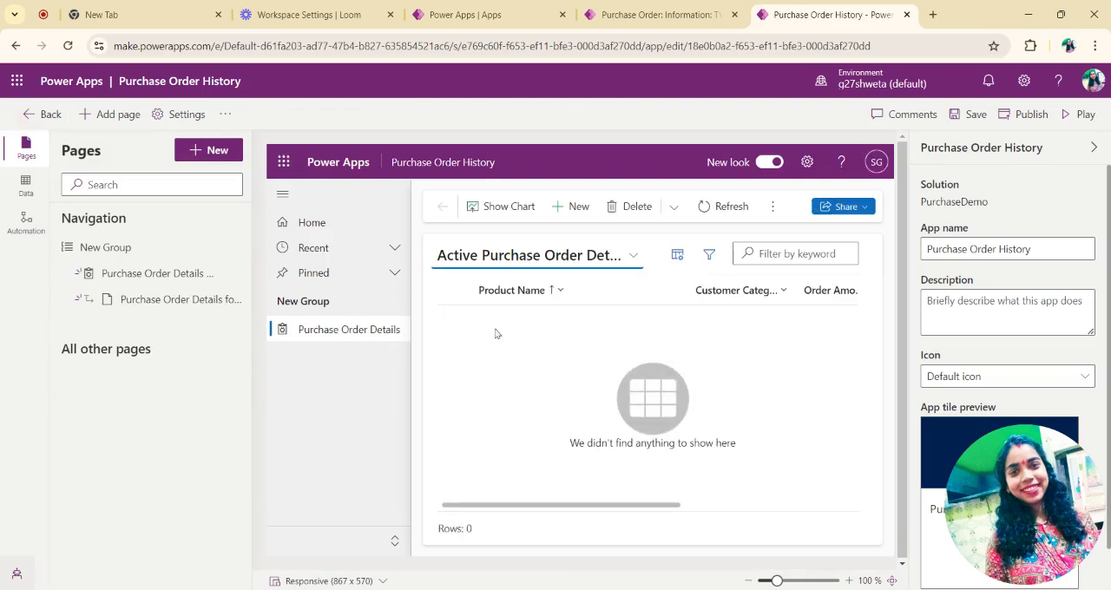
click(165, 302)
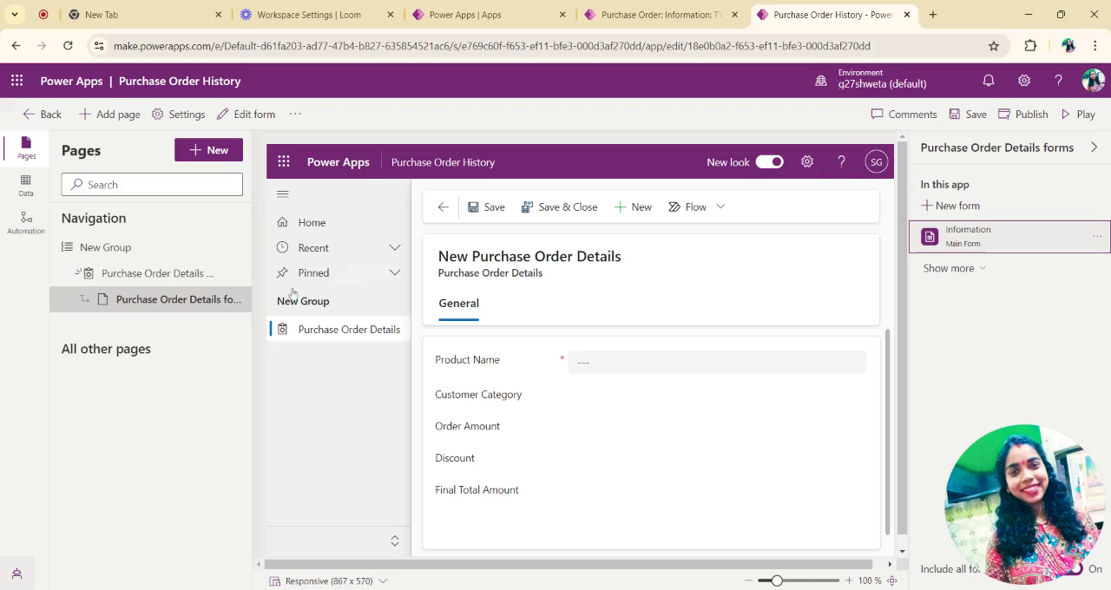
click(143, 273)
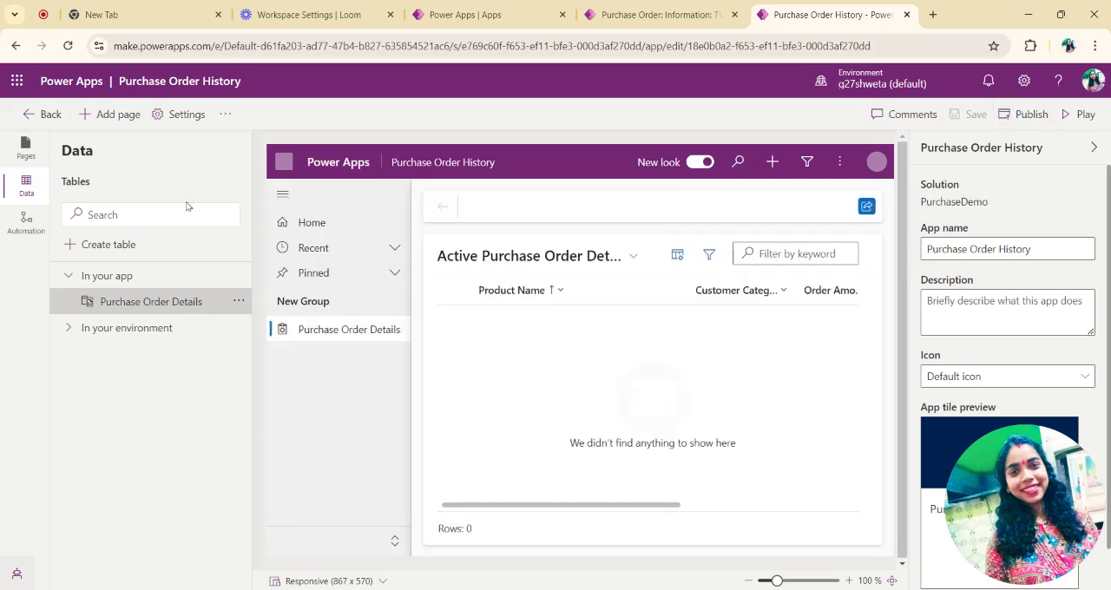
Step: Go back to the PurchaseDemo solution and start a new business rule for the Purchase Order Details table
click(41, 115)
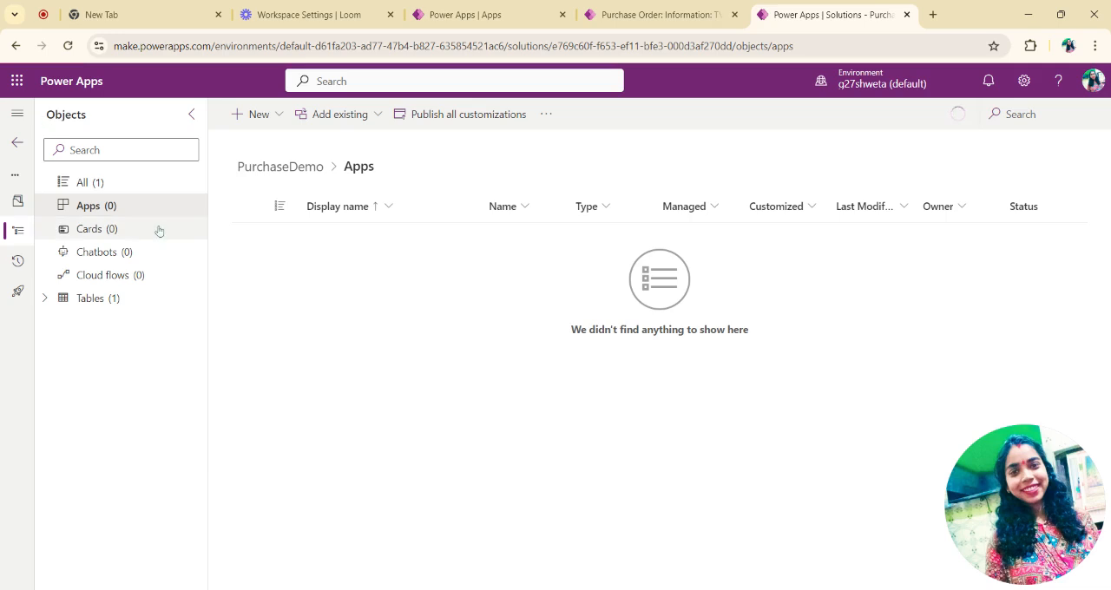
click(51, 300)
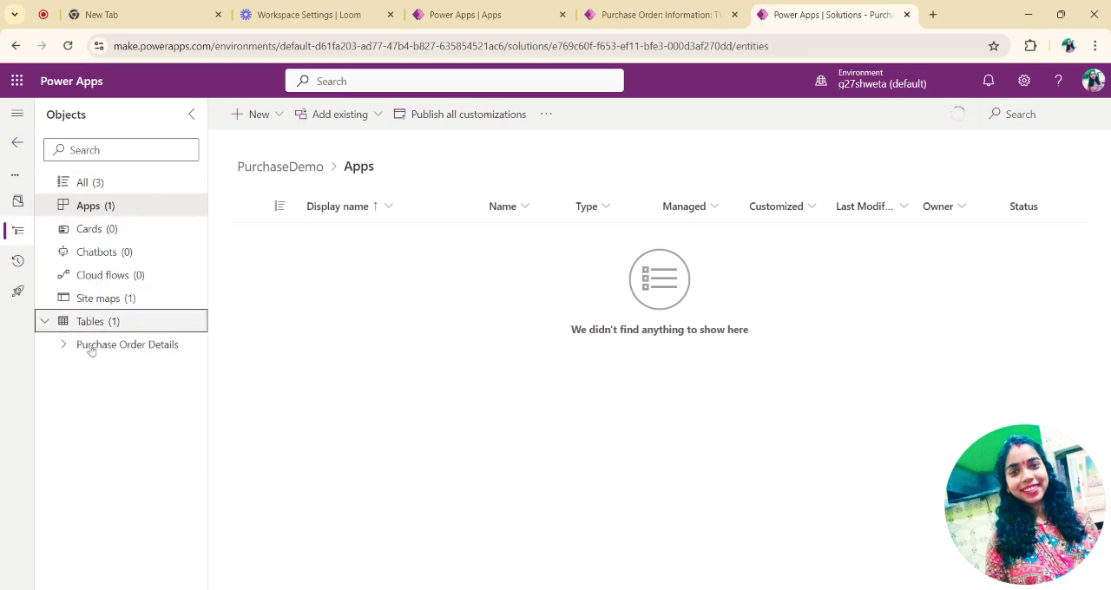
click(90, 346)
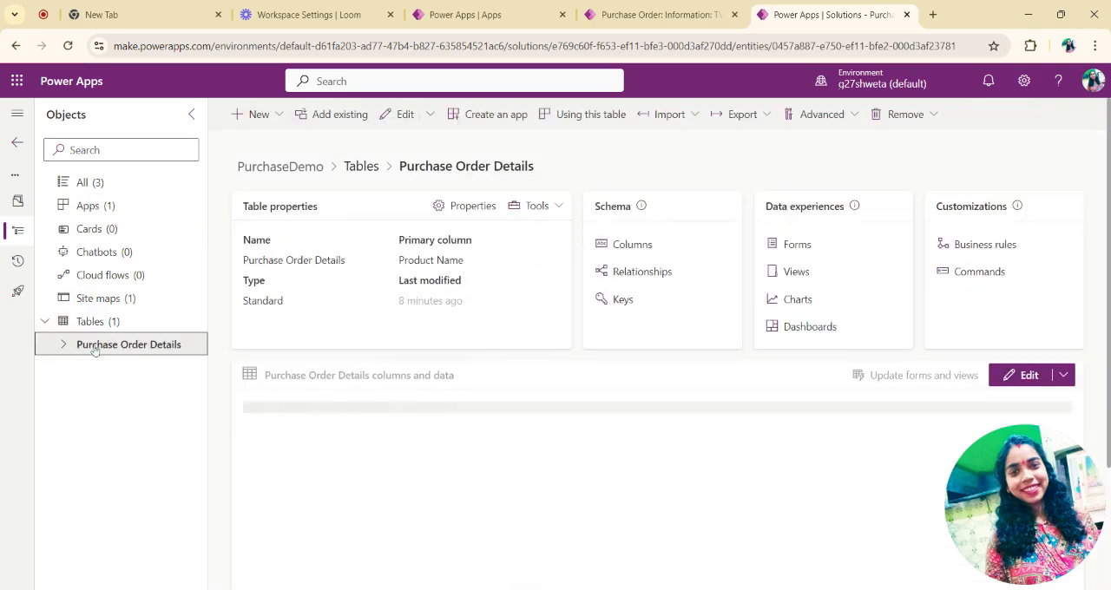
click(971, 247)
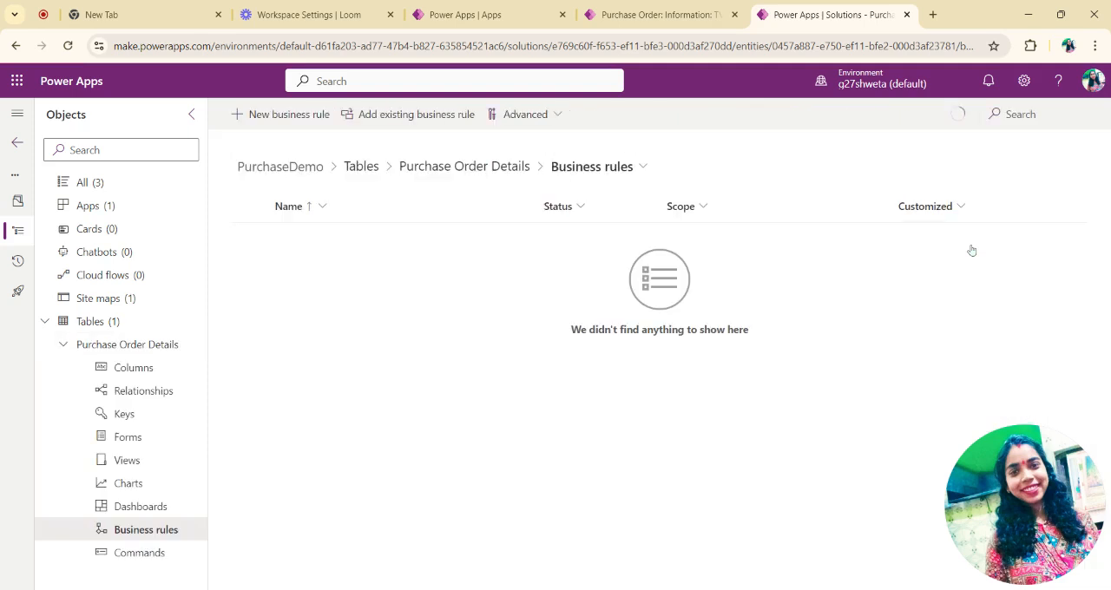
click(258, 117)
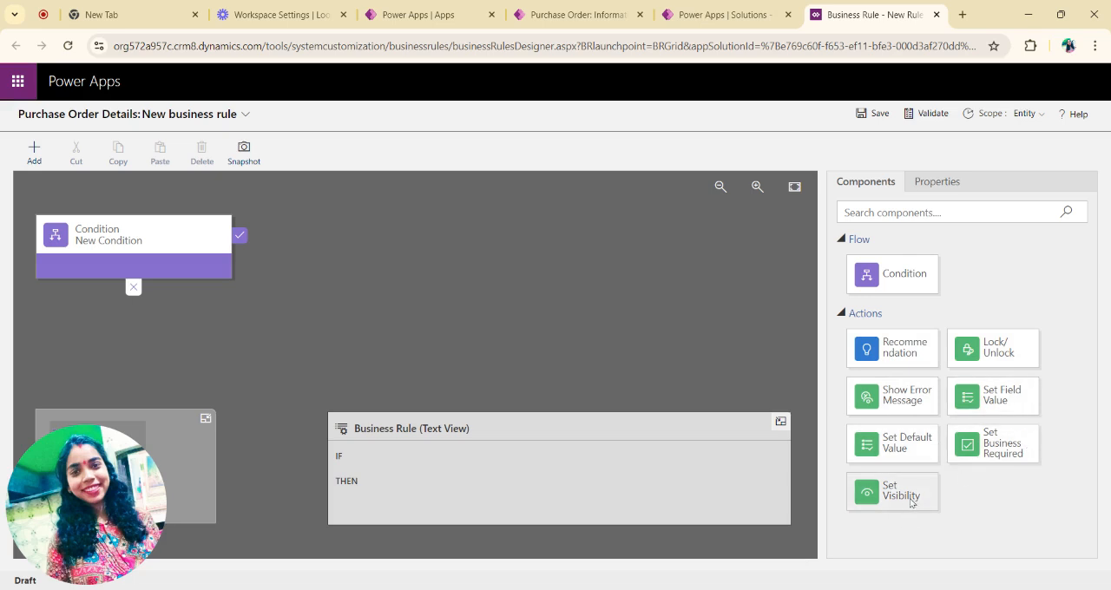
click(159, 240)
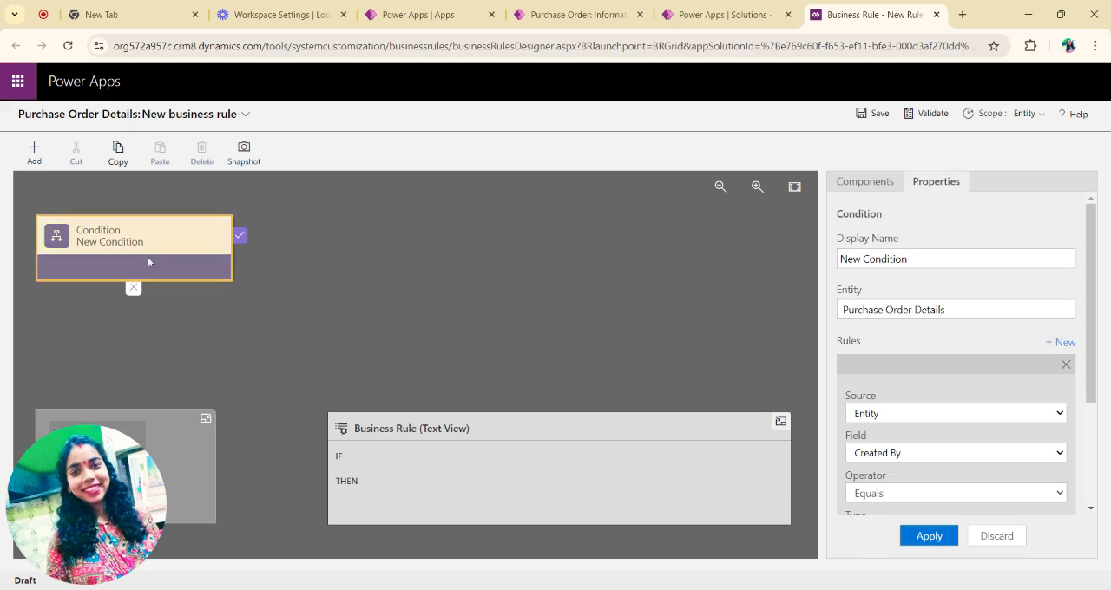
click(841, 183)
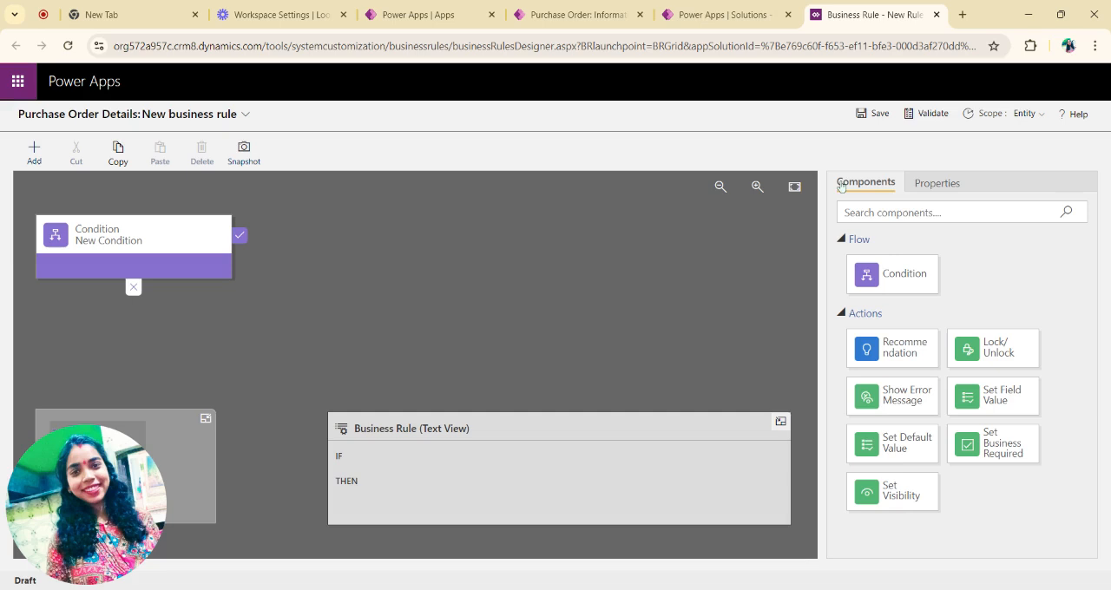
click(936, 183)
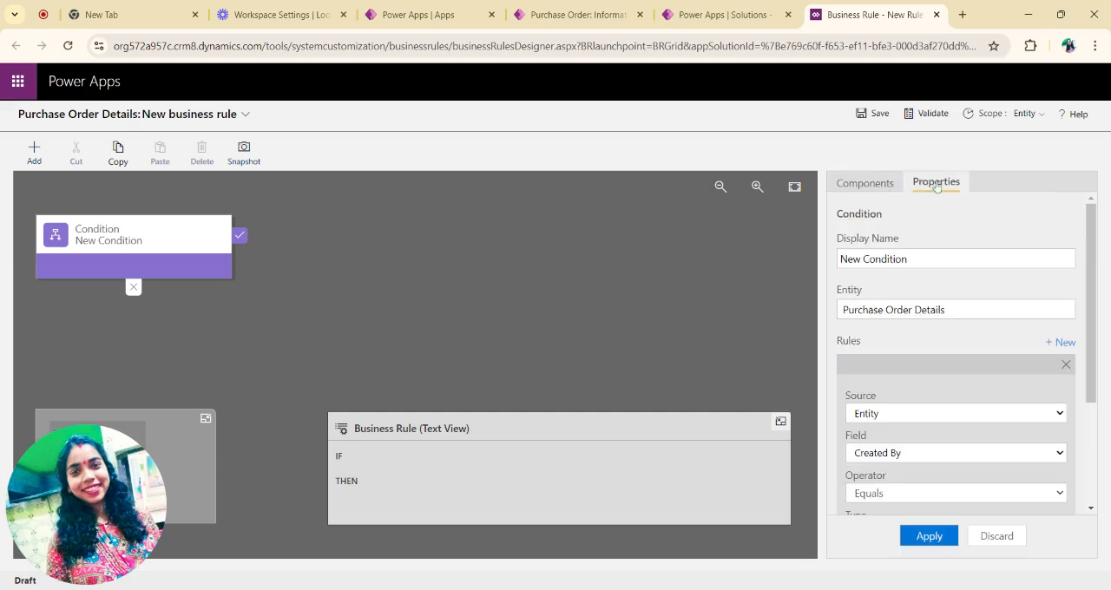
click(887, 182)
click(939, 185)
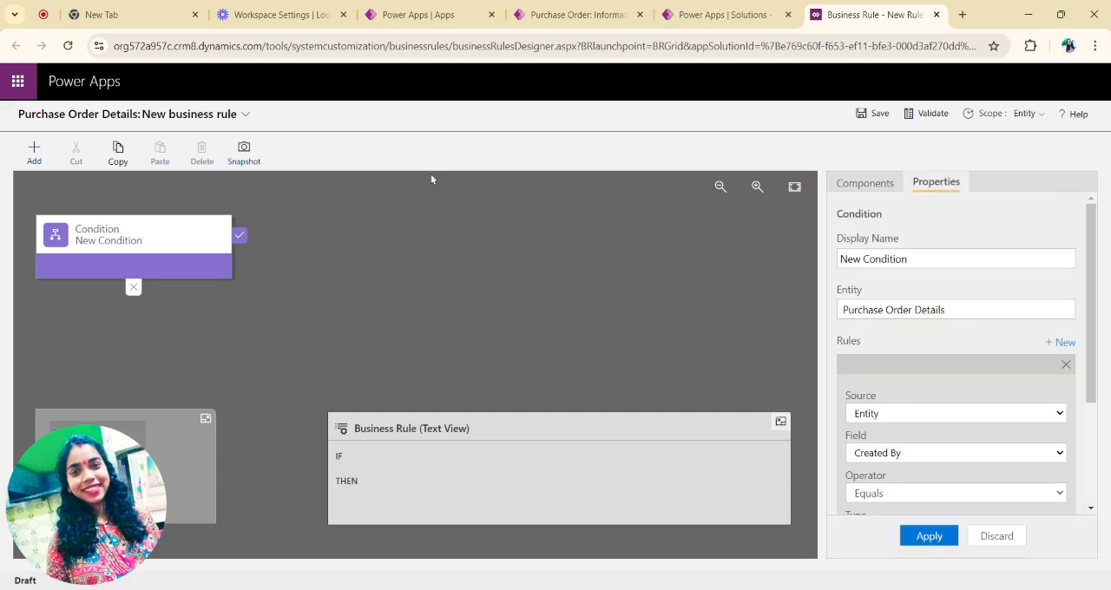
Step: Set the display name of the business rule's condition to "VIP Discount Business Rule"
click(118, 239)
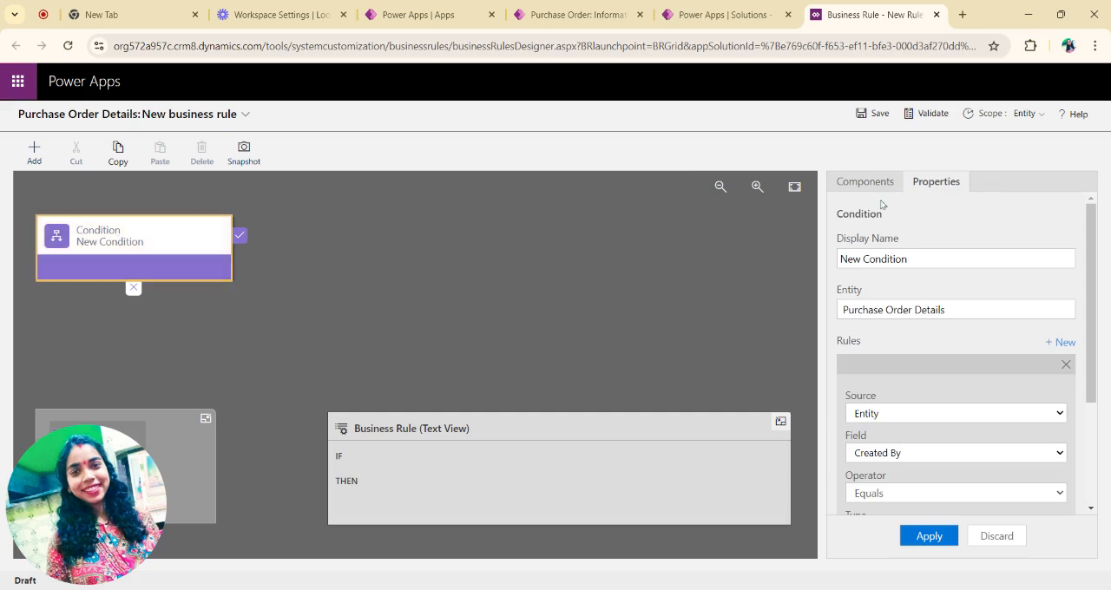
scroll(959, 288, down, 1)
scroll(958, 287, up, 1)
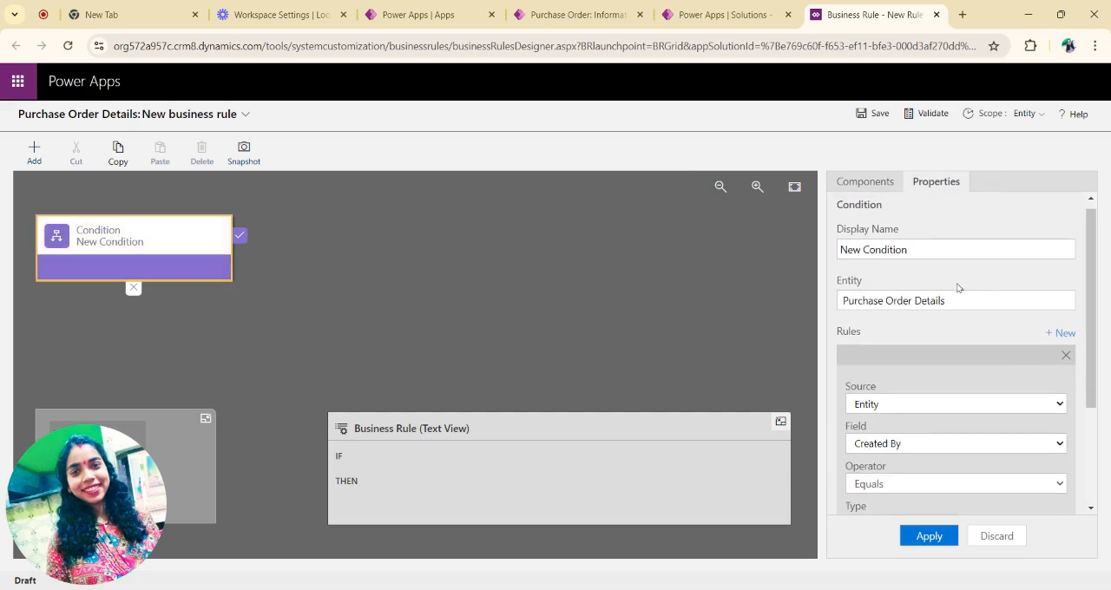
click(913, 251)
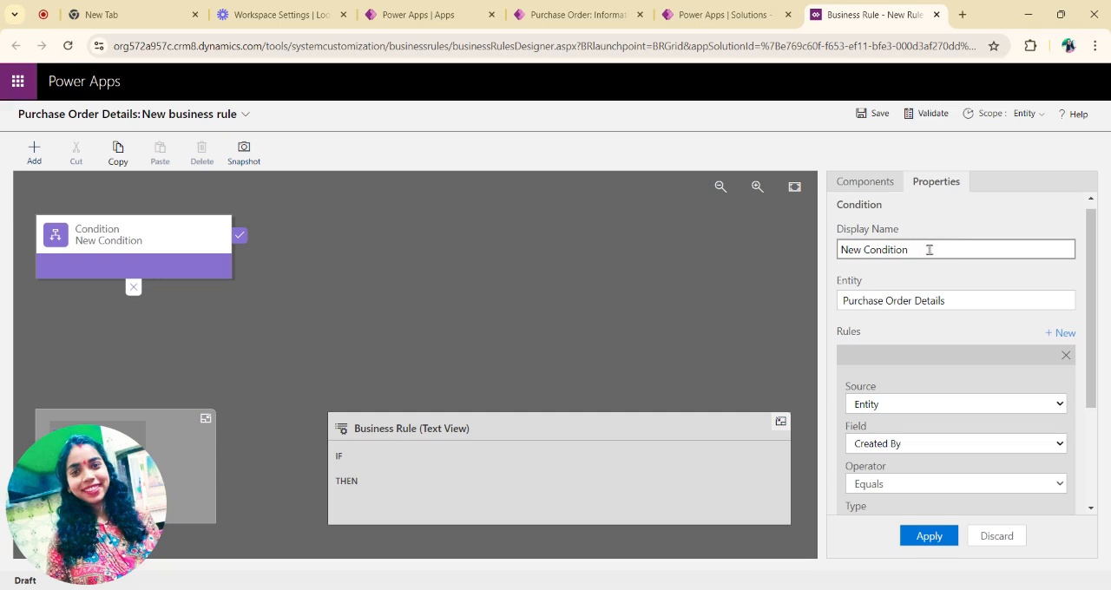
key(BackSpace)
key(BackSpace)
key(BackSpace)
key(BackSpace)
key(BackSpace)
key(BackSpace)
key(BackSpace)
key(BackSpace)
key(BackSpace)
text(VIP )
text(R)
text(Bu)
text(siness Rule)
click(858, 250)
text(Discount)
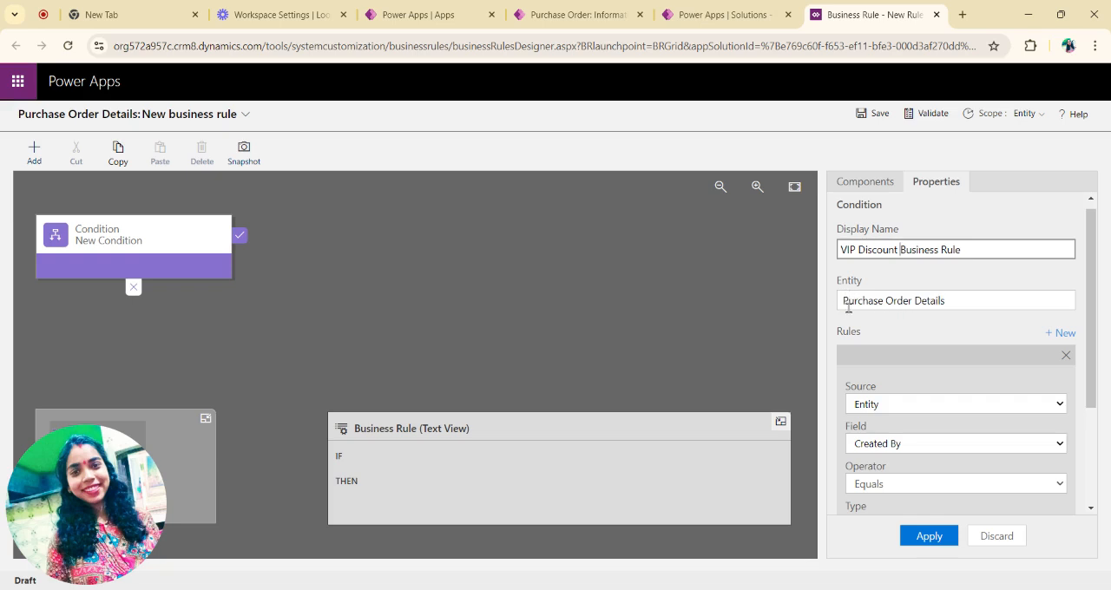
Step: Set the condition's rule to Customer Category equals the value VIP and apply it
scroll(941, 320, down, 2)
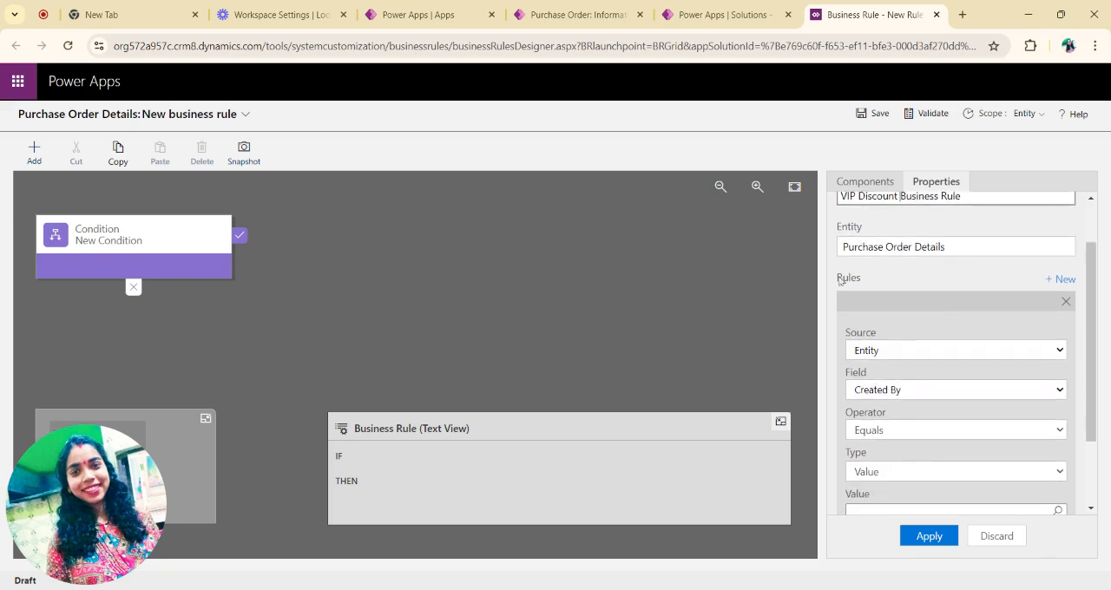
scroll(944, 352, down, 1)
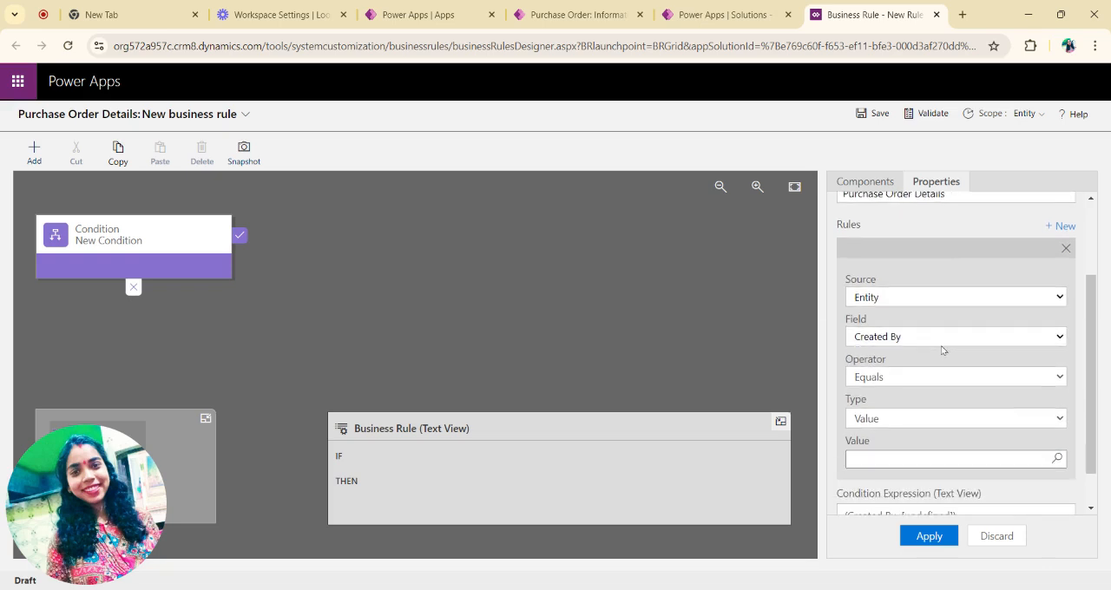
scroll(888, 299, down, 1)
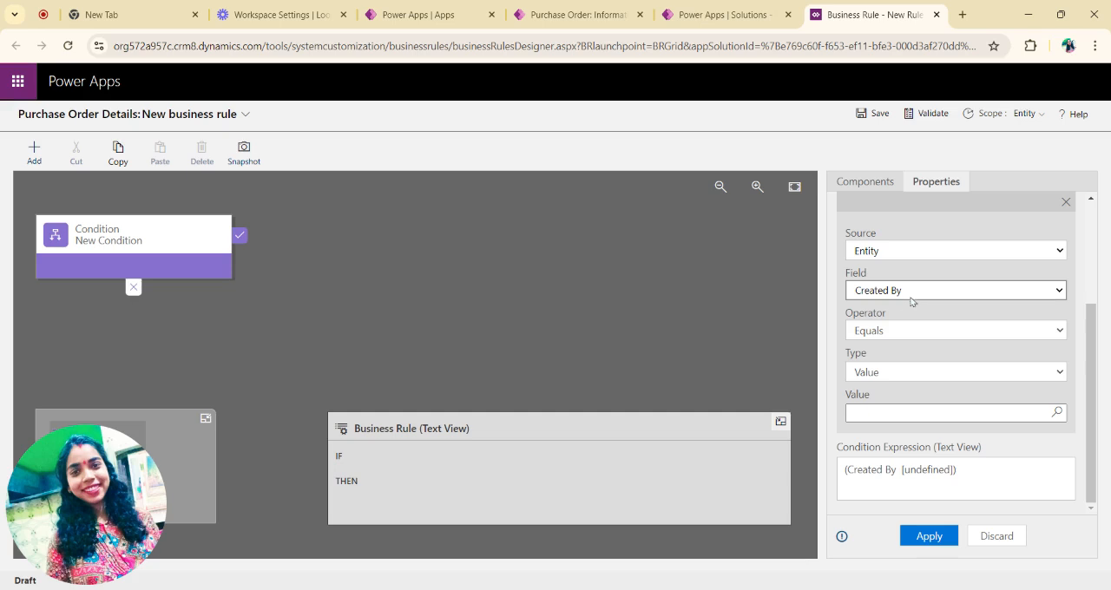
click(910, 365)
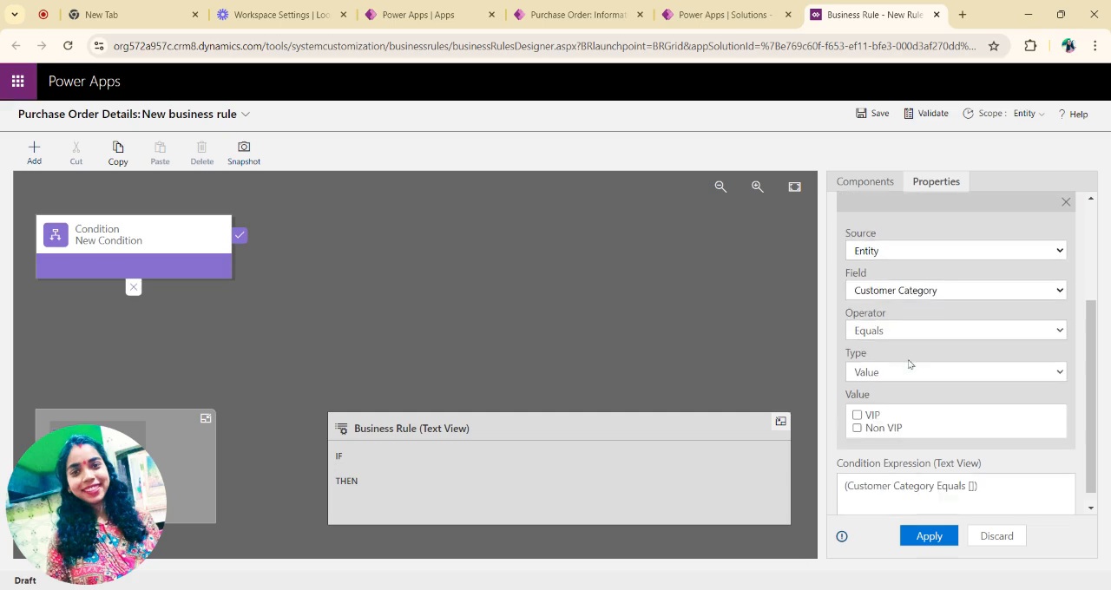
click(858, 416)
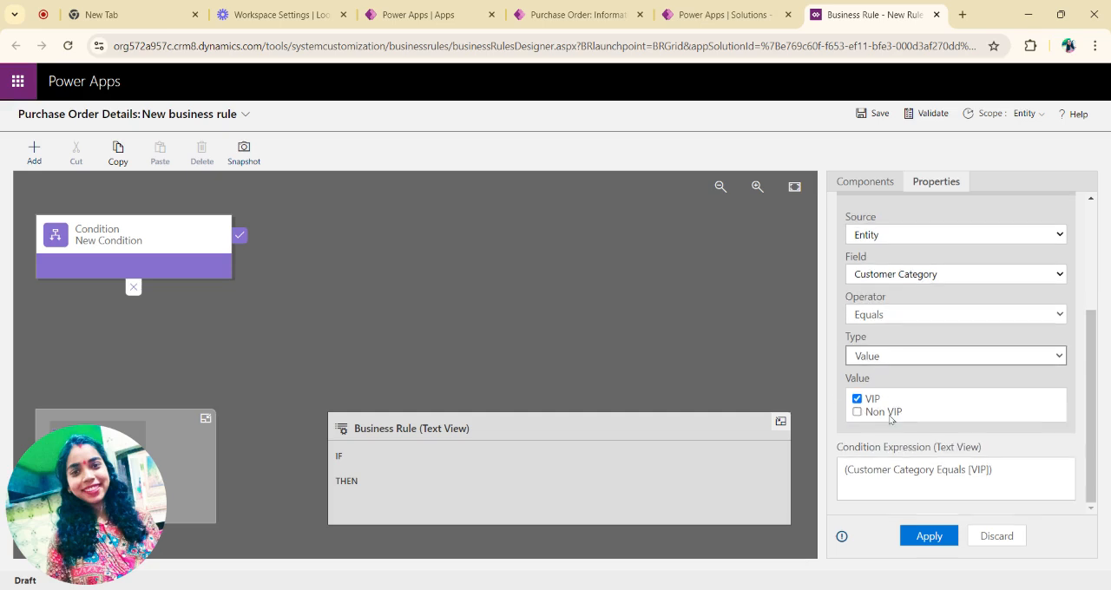
click(929, 537)
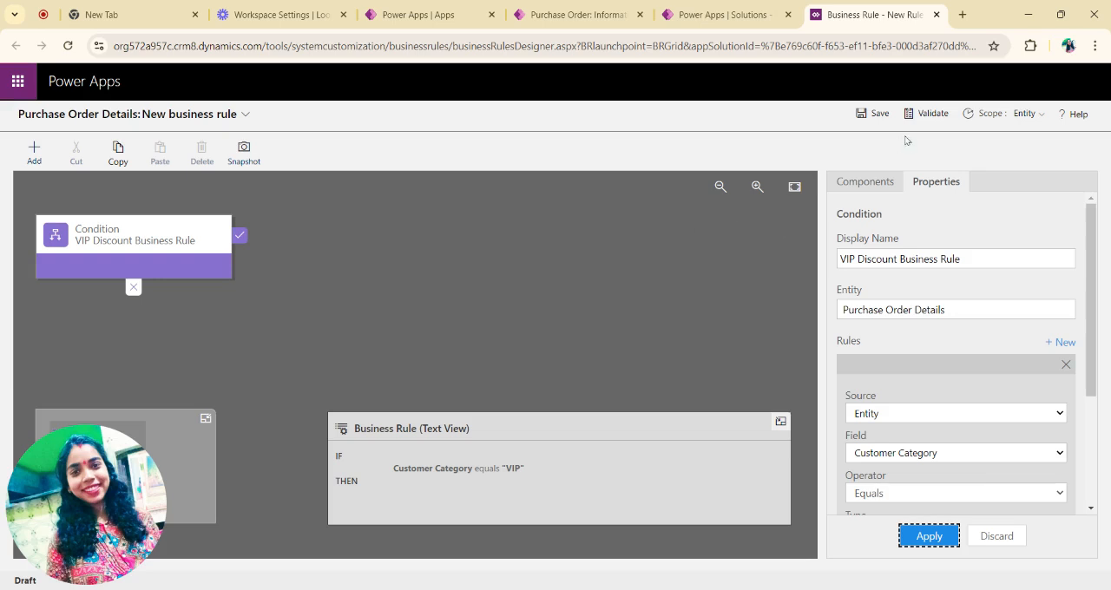
Step: Add a Set Field Value action to the condition's true branch, targeting the Discount field with a formula
click(864, 184)
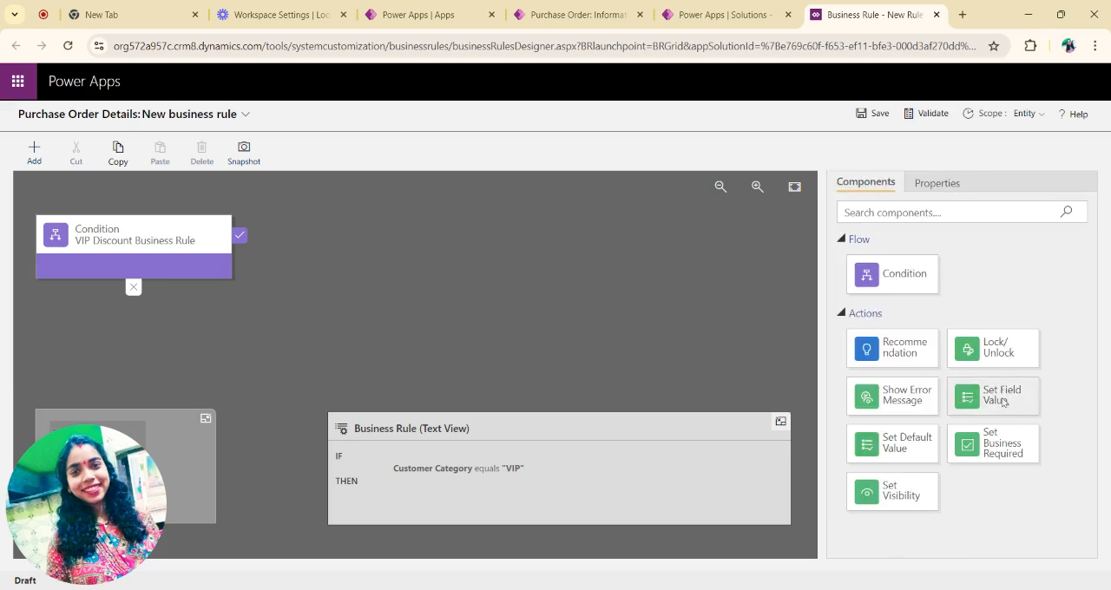
drag(1004, 401, 256, 256)
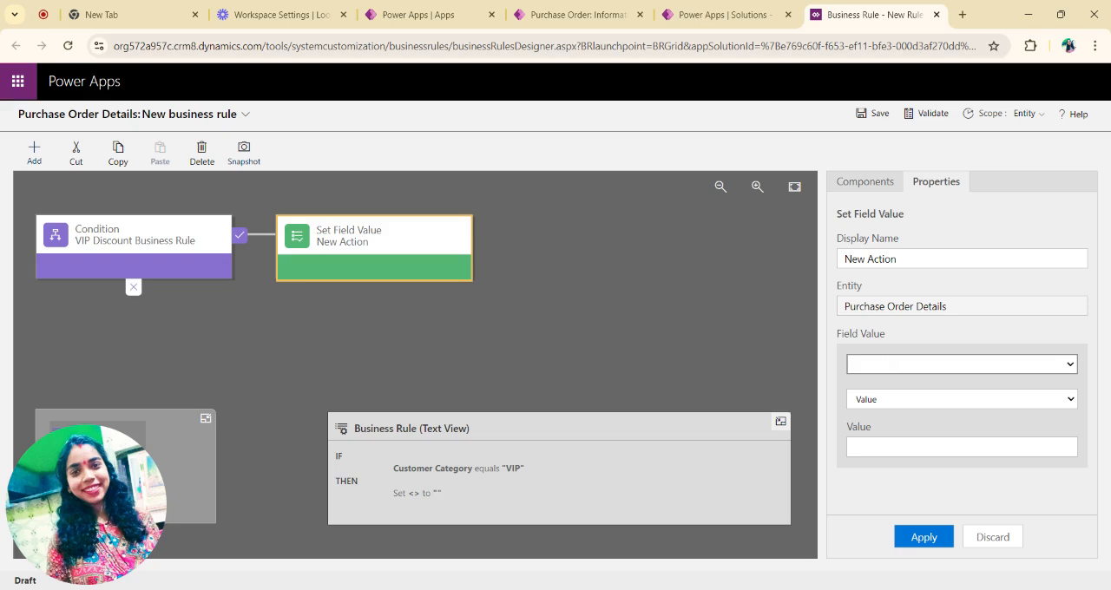
click(962, 447)
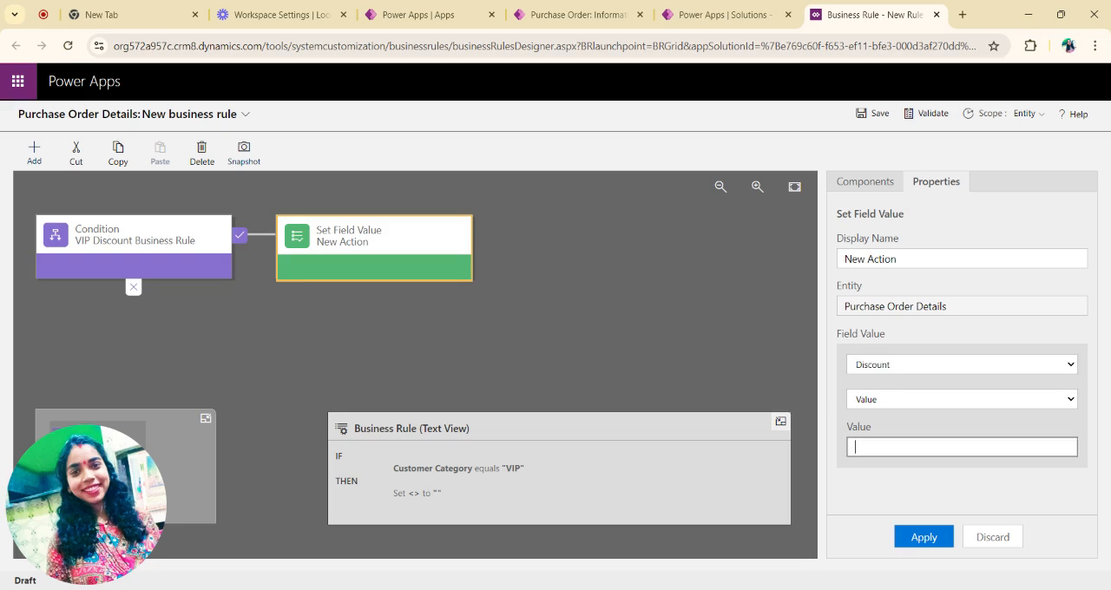
click(913, 403)
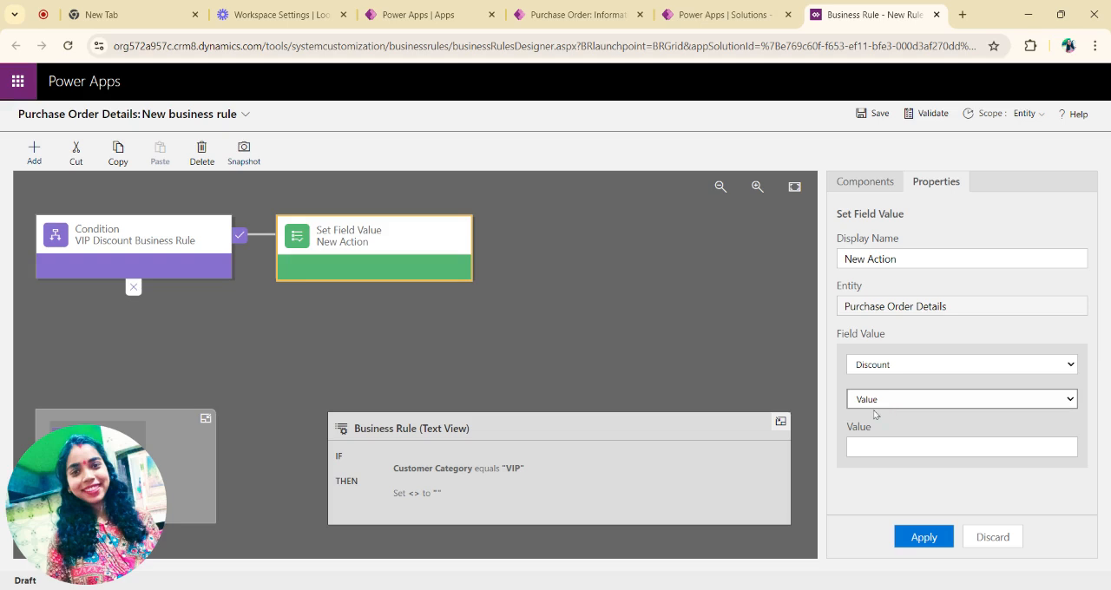
click(869, 447)
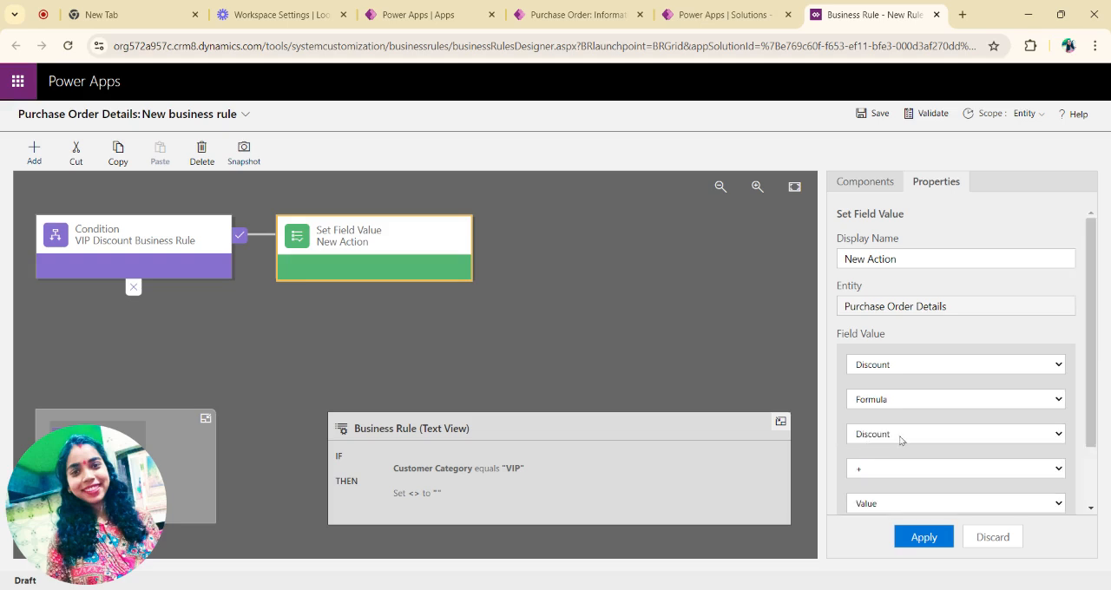
Step: Define the Discount formula as Order Amount * 0.2 and apply it to the action
scroll(900, 441, down, 1)
scroll(893, 382, down, 1)
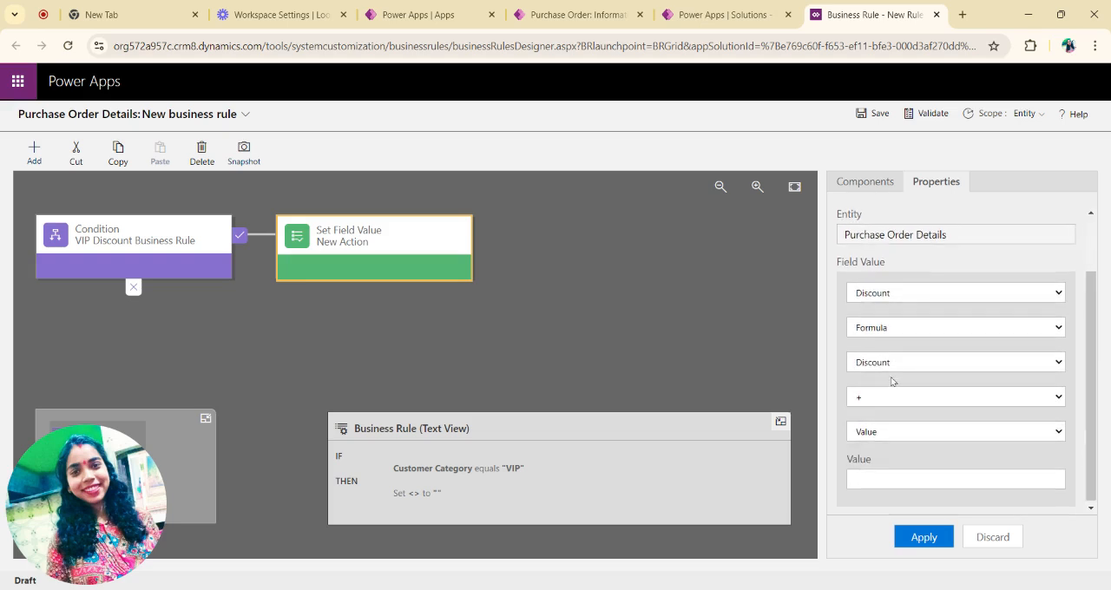
click(902, 439)
click(899, 397)
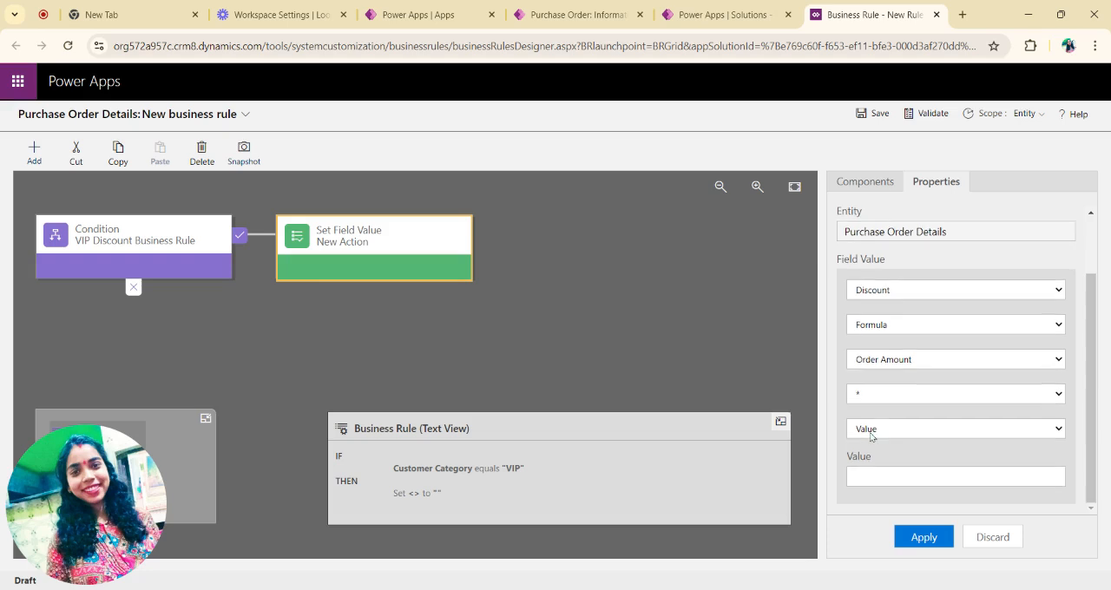
click(874, 476)
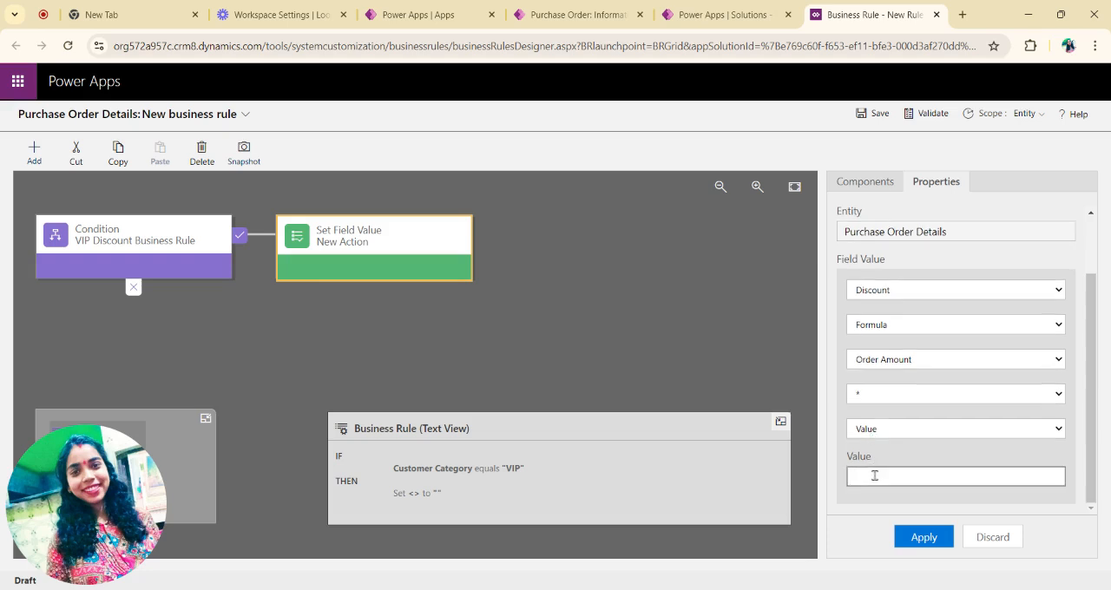
text(0.2)
click(924, 537)
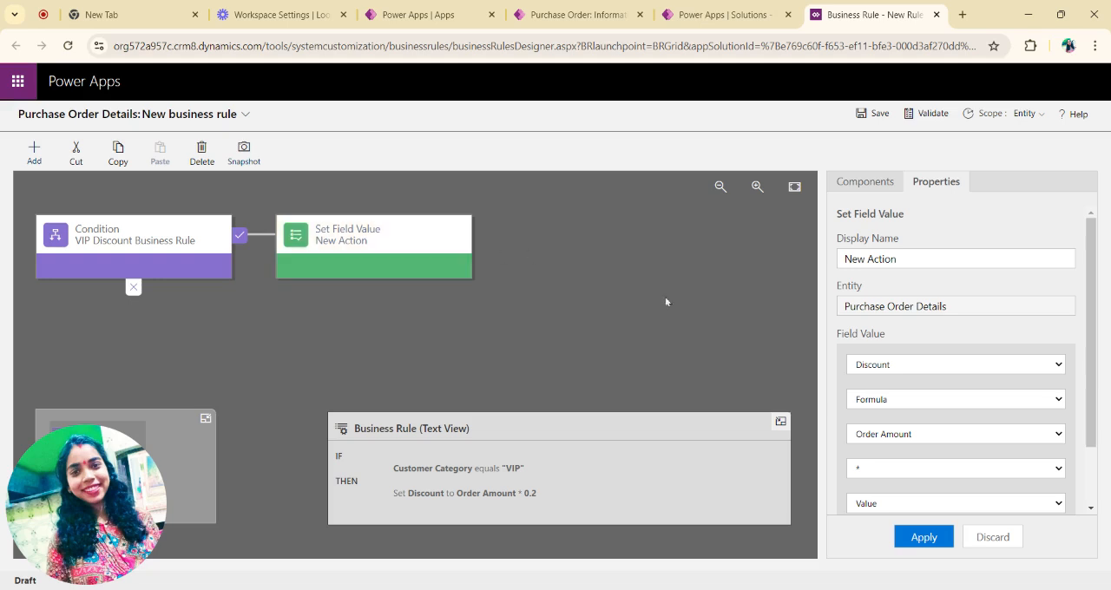
Step: Add a second Set Field Value action after the discount action, targeting Final Total Amount with a formula
click(864, 190)
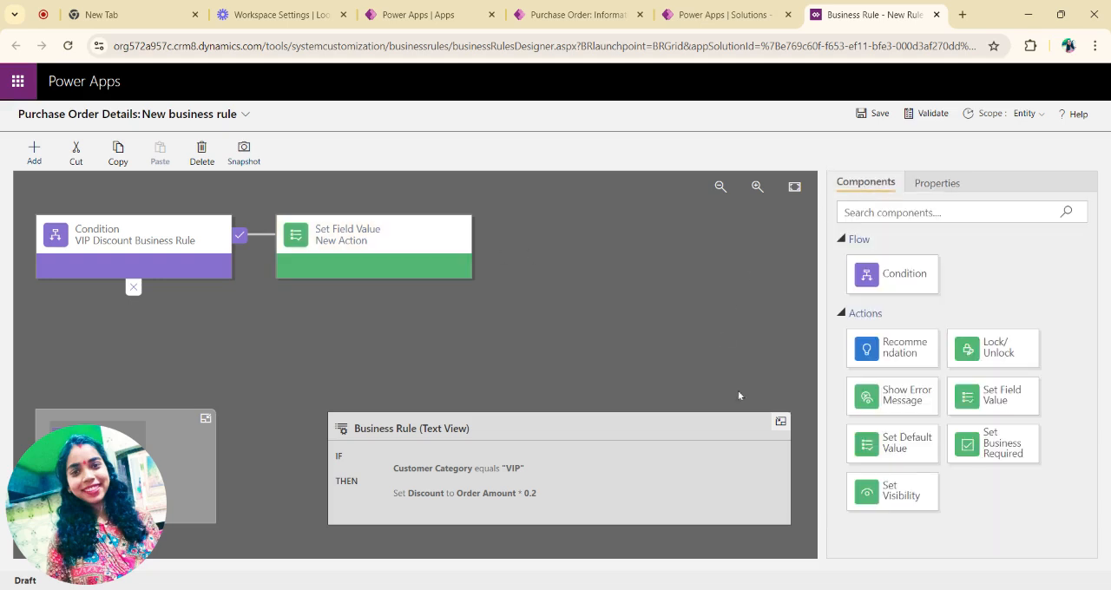
drag(1007, 406, 501, 267)
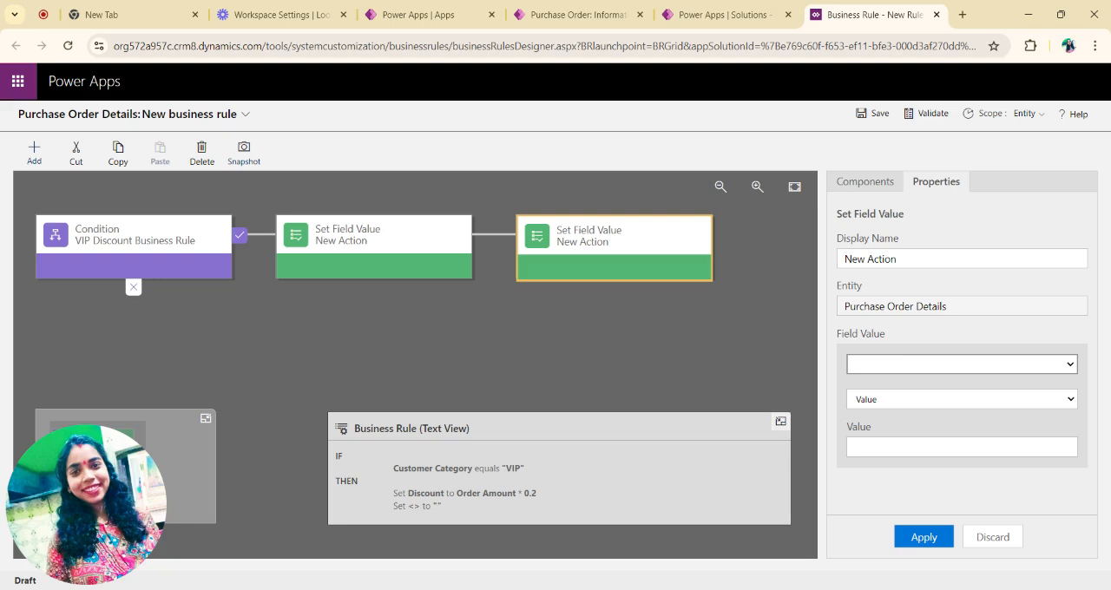
click(862, 378)
click(931, 399)
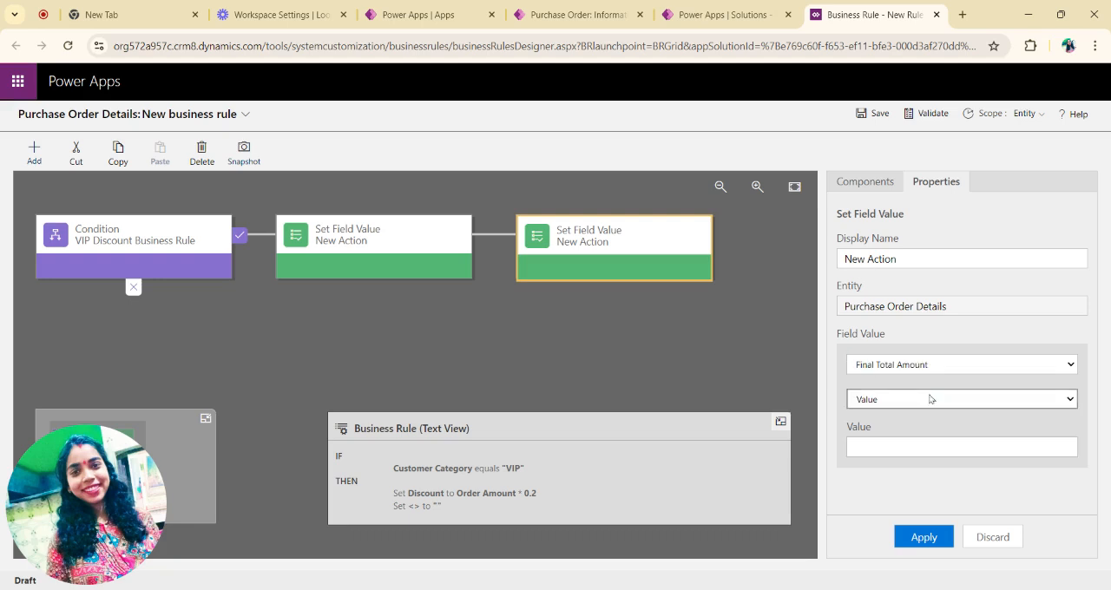
click(927, 413)
Step: Define the Final Total Amount formula as Order Amount minus the Discount field and apply it
scroll(919, 439, down, 2)
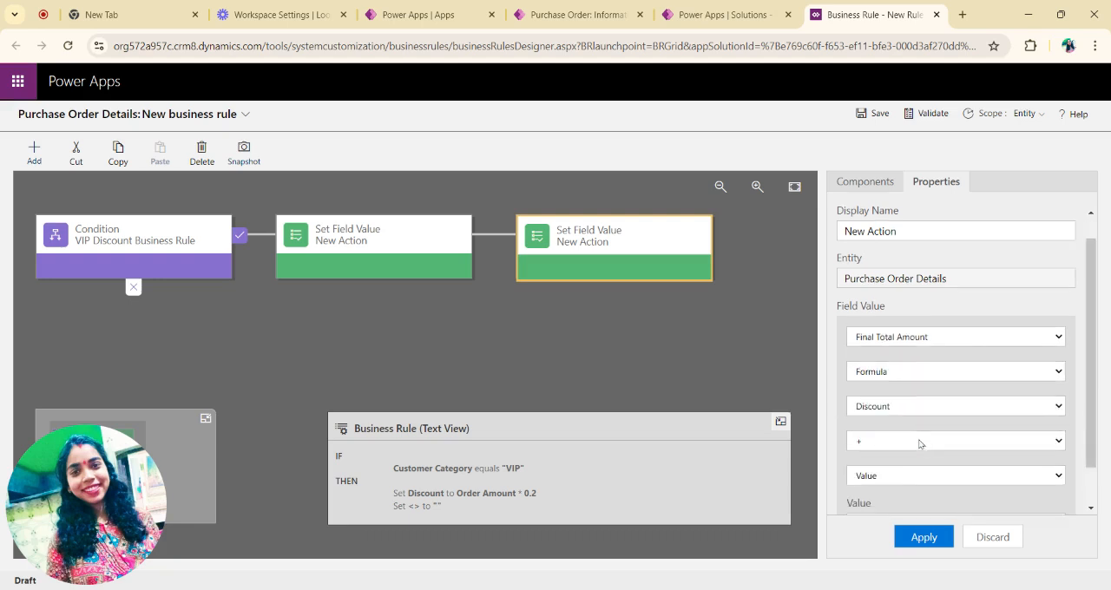
click(926, 359)
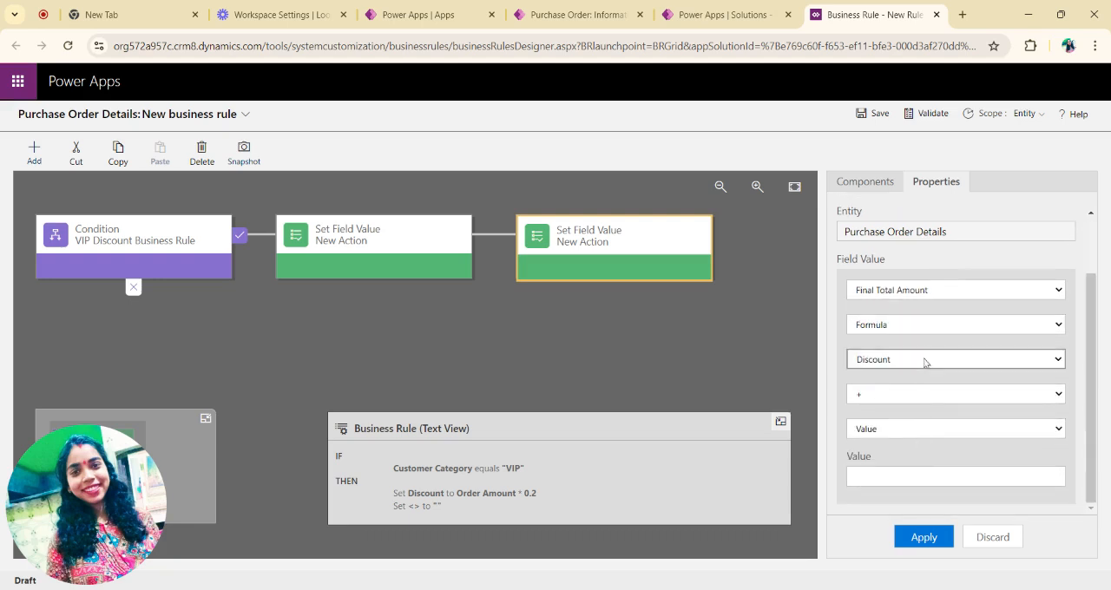
click(907, 388)
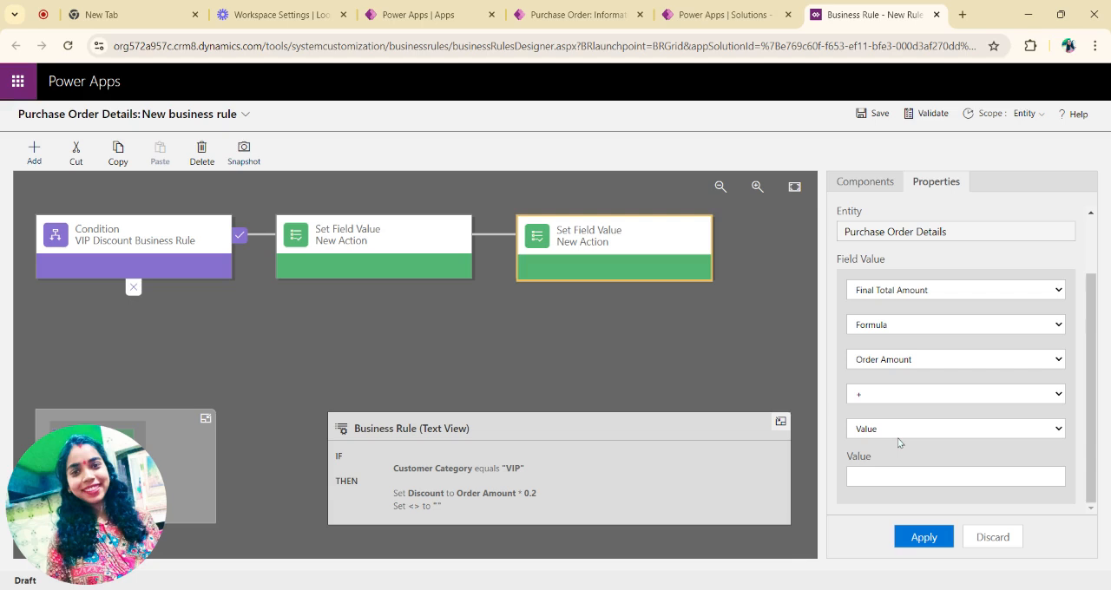
click(901, 396)
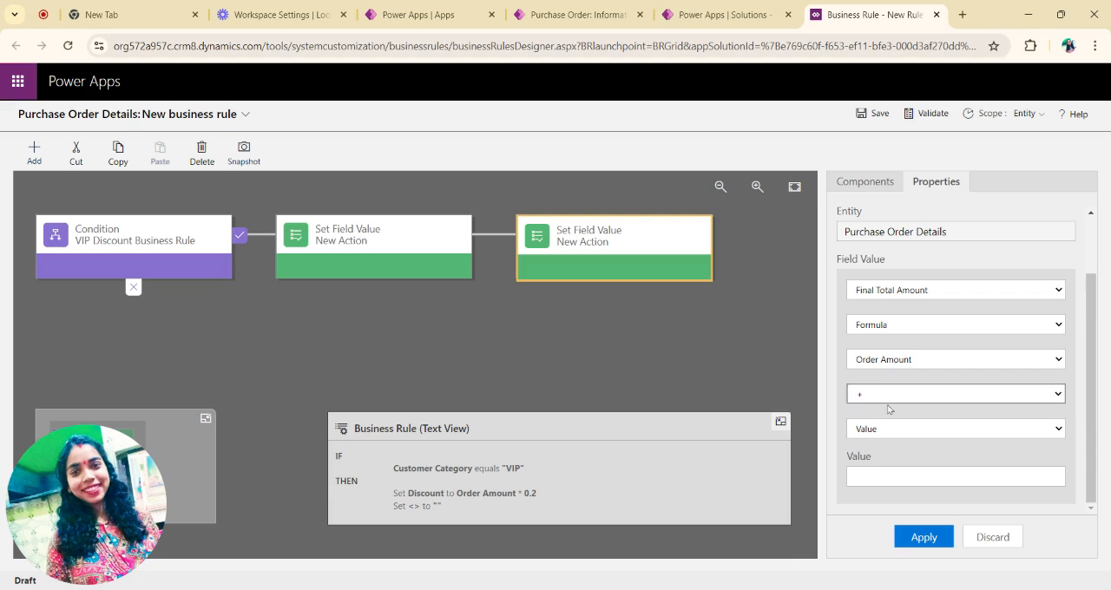
click(889, 409)
click(885, 434)
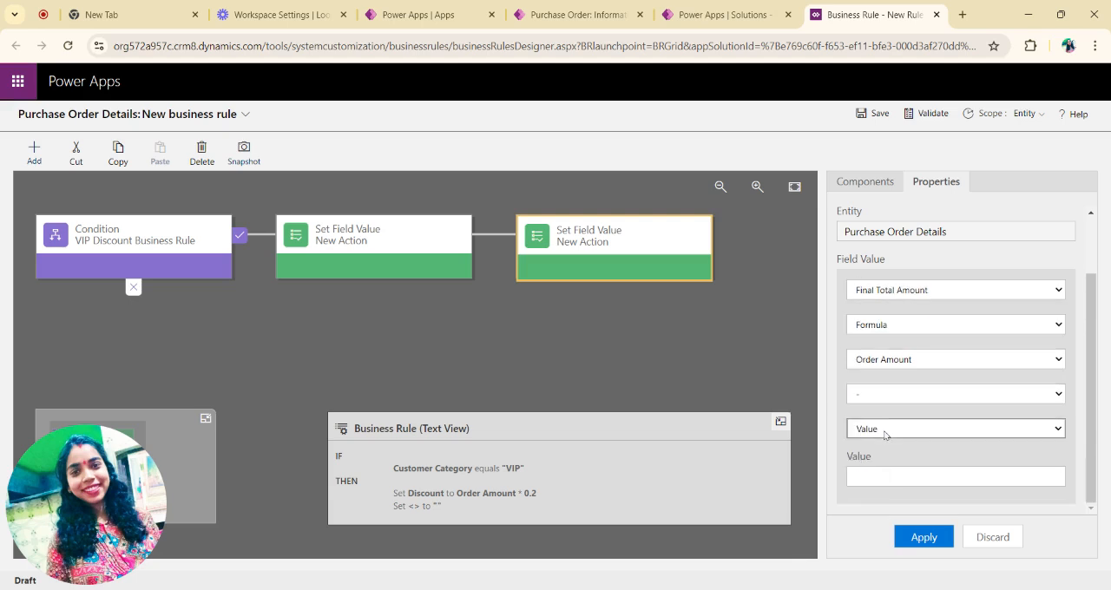
click(878, 446)
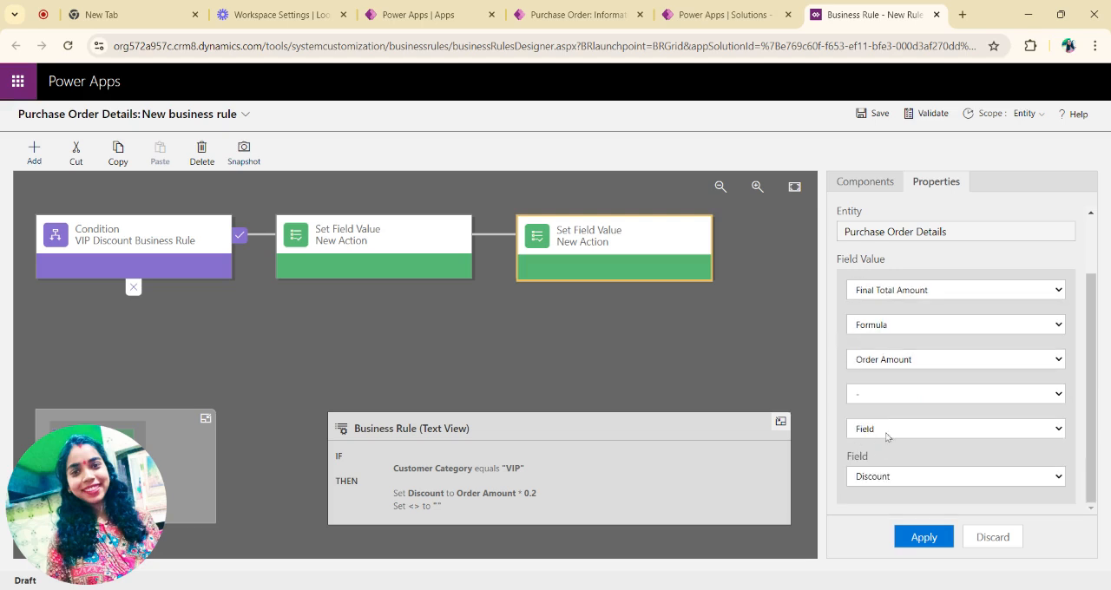
click(897, 484)
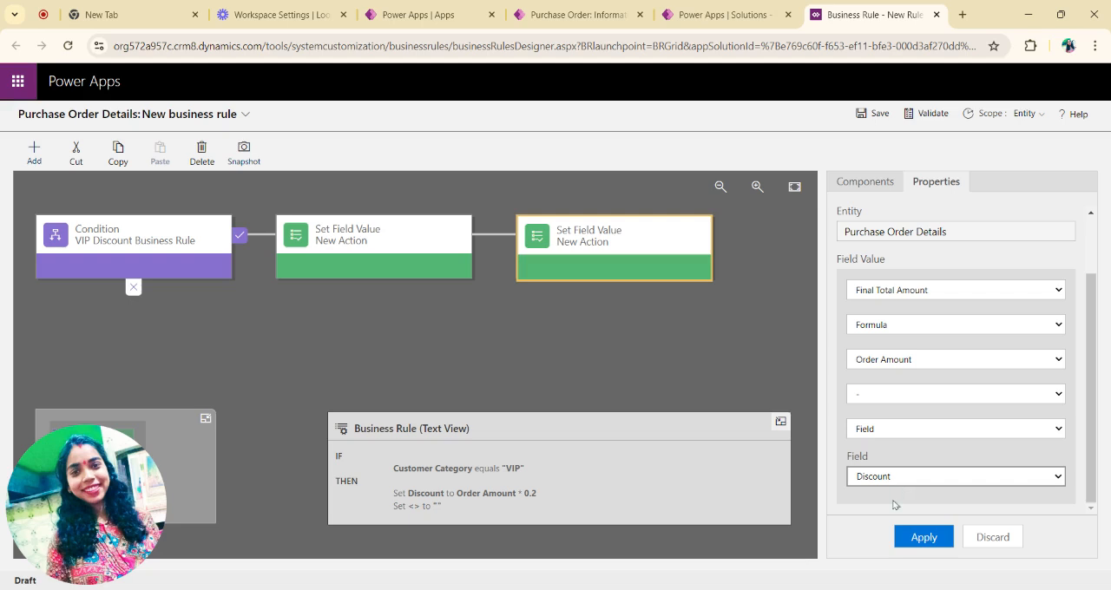
click(928, 540)
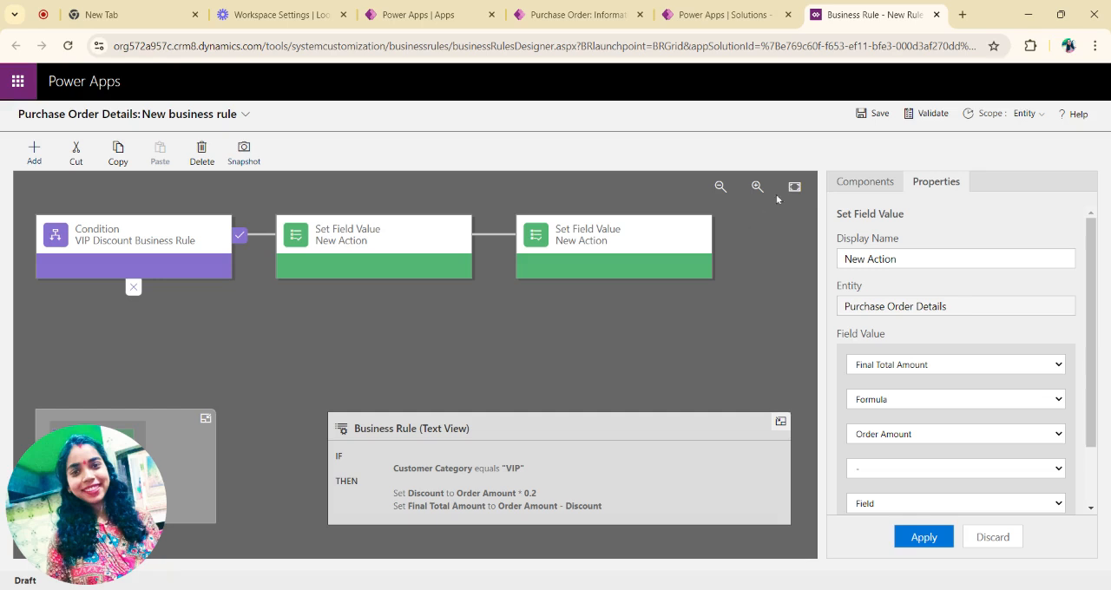
Step: Add a Set Field Value action to the false branch of the VIP Discount Business Rule condition
click(844, 182)
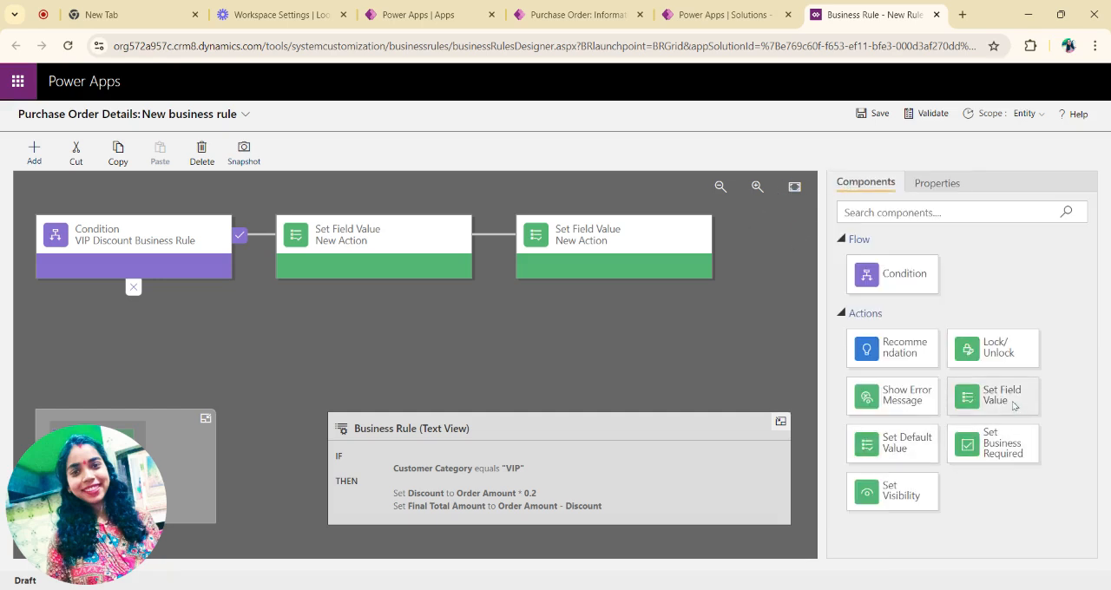
drag(1018, 407, 102, 330)
drag(993, 396, 98, 306)
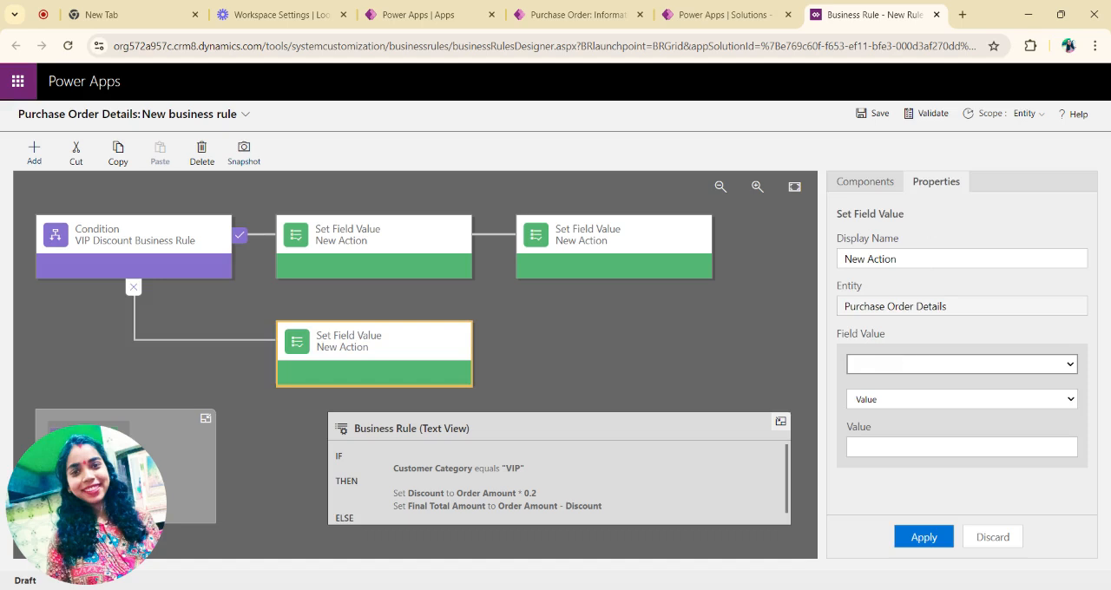
Step: Set the false-branch action to fill Final Total Amount from the Order Amount field and apply it
click(886, 415)
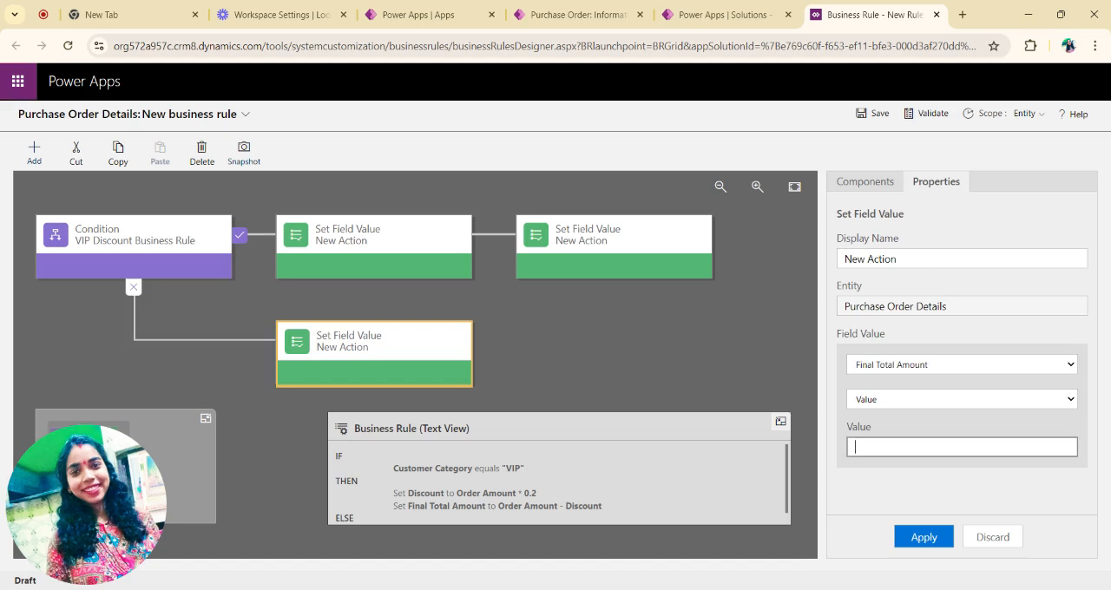
click(921, 405)
click(914, 415)
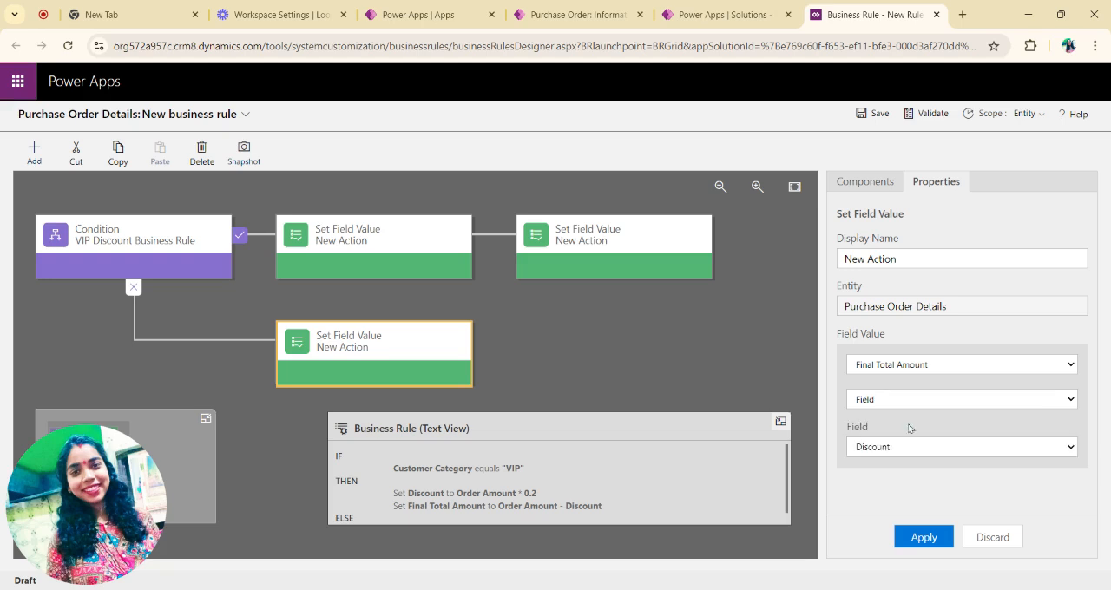
click(916, 446)
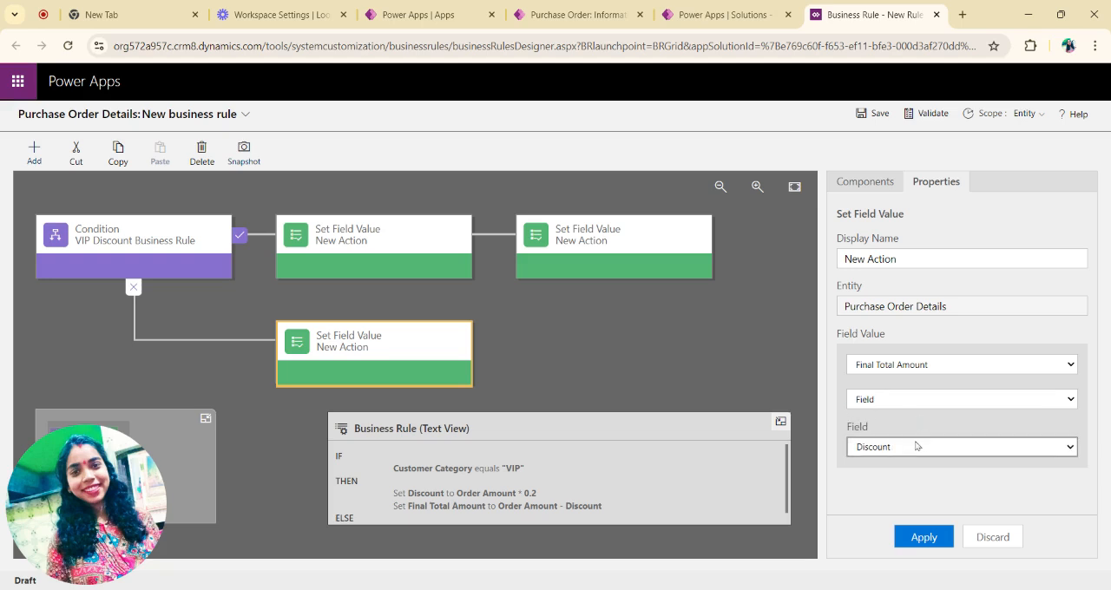
click(900, 465)
scroll(483, 497, down, 1)
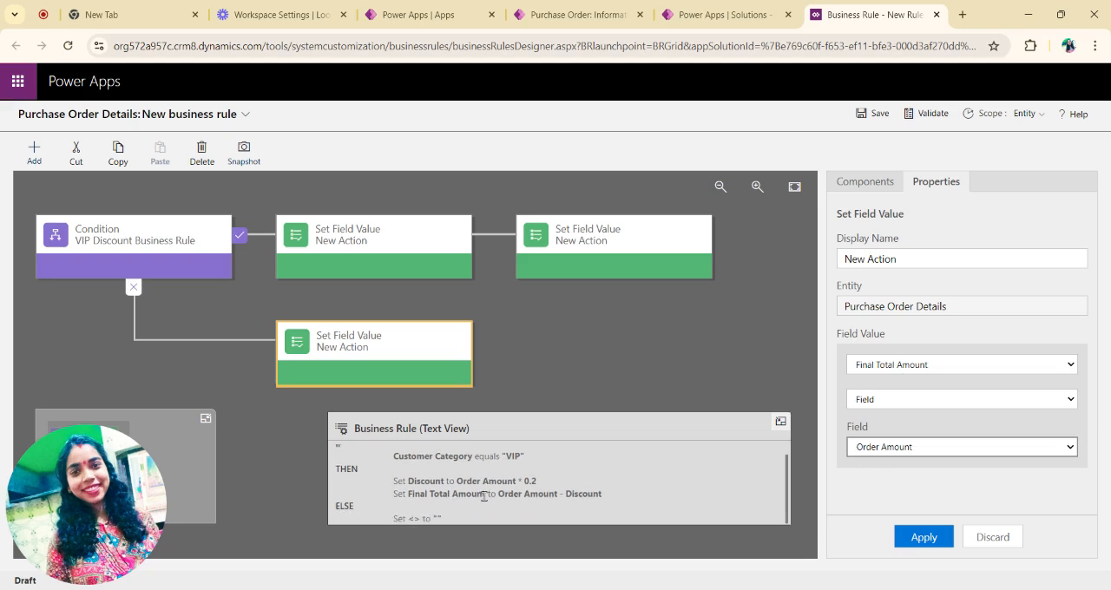
click(927, 538)
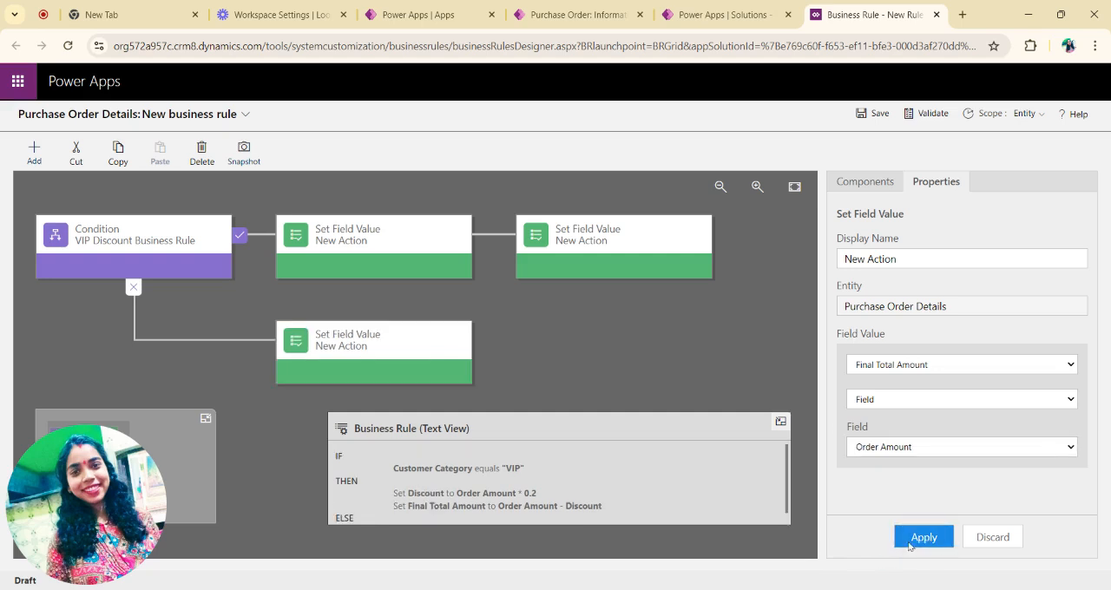
click(915, 542)
Step: Save the Purchase Order Details business rule and activate it
click(874, 116)
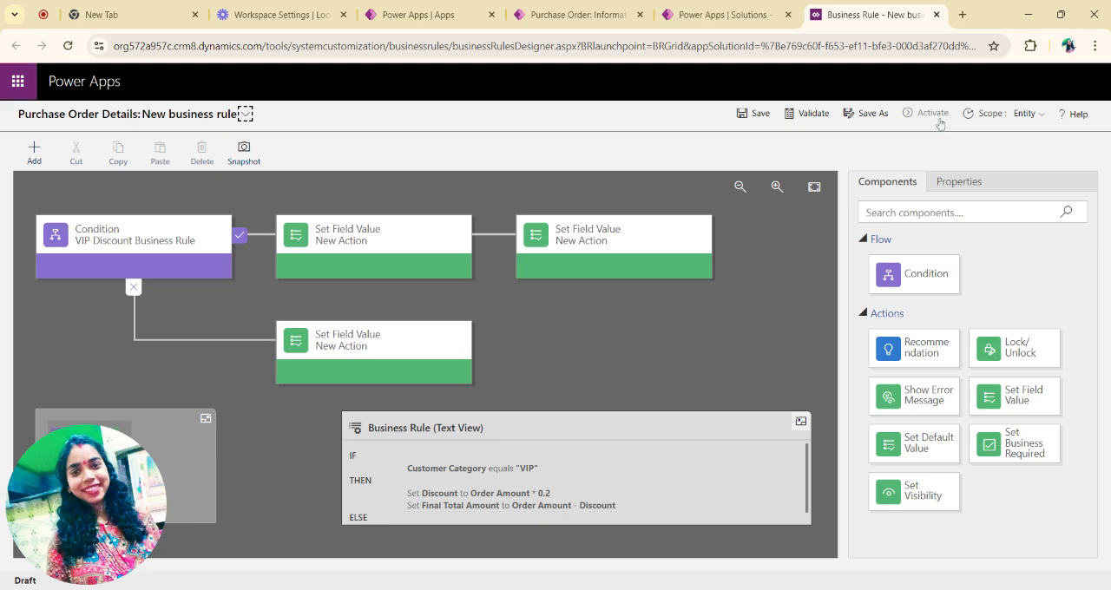
click(933, 114)
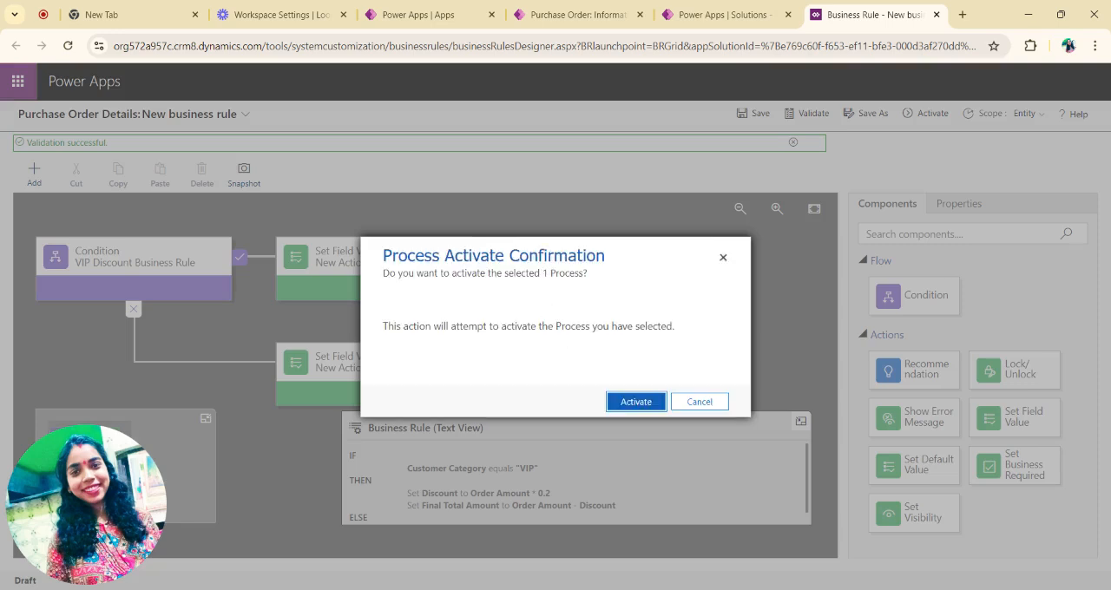
click(626, 403)
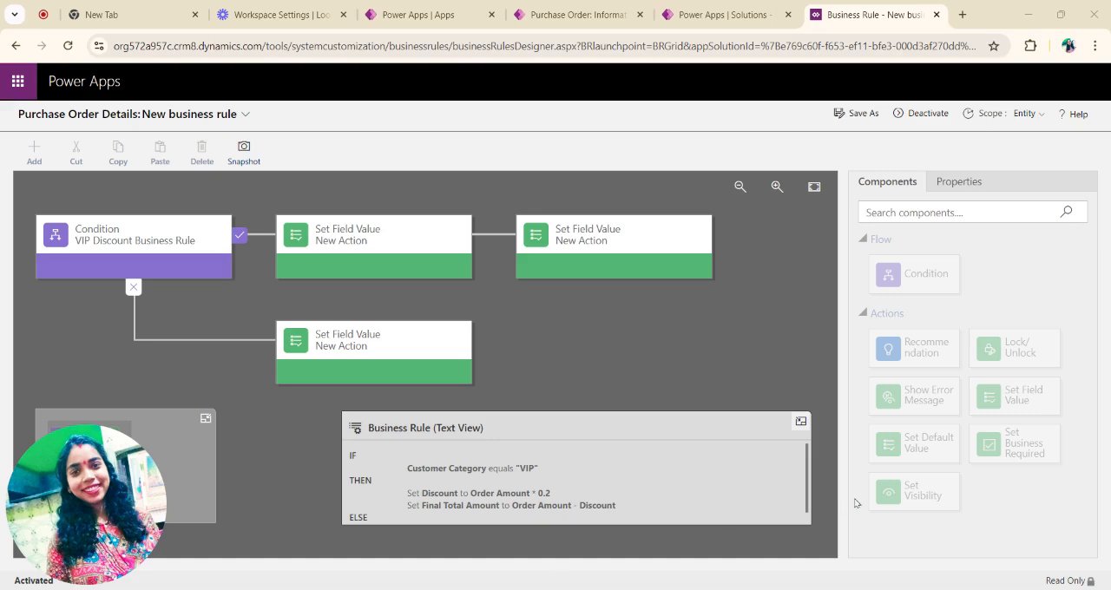
Step: Return to the PurchaseDemo solution, finishing the business rule creation, and publish the Purchase Order History app
click(711, 18)
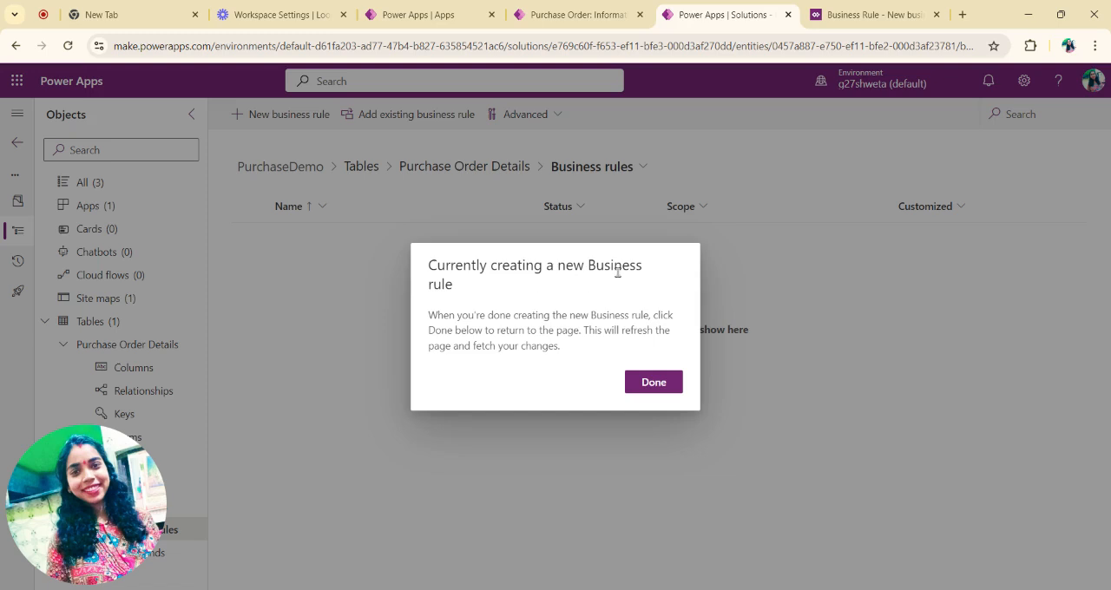
click(654, 383)
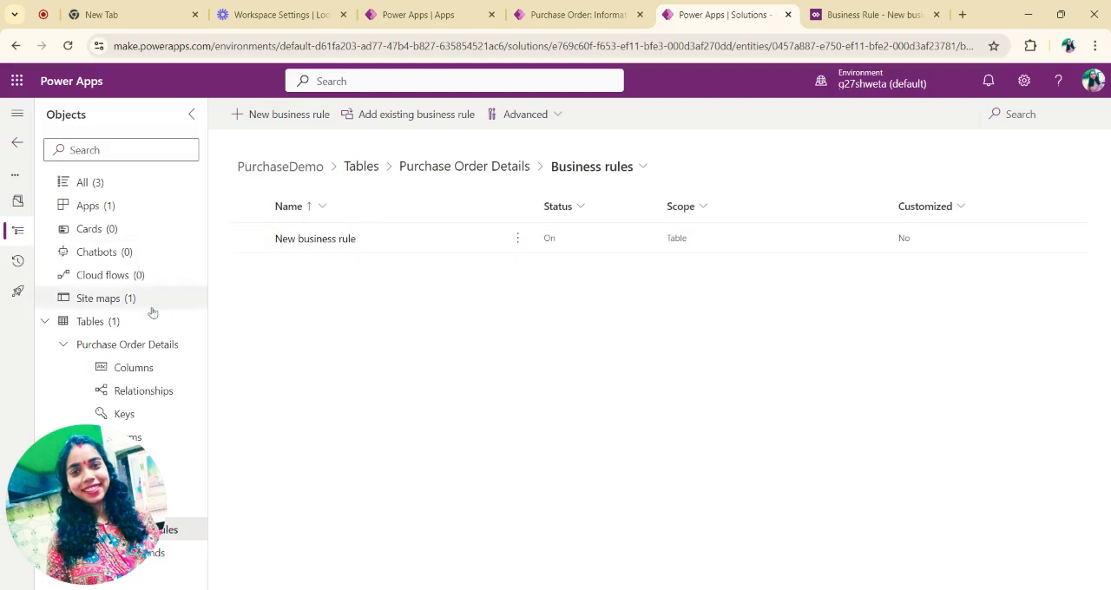
click(106, 212)
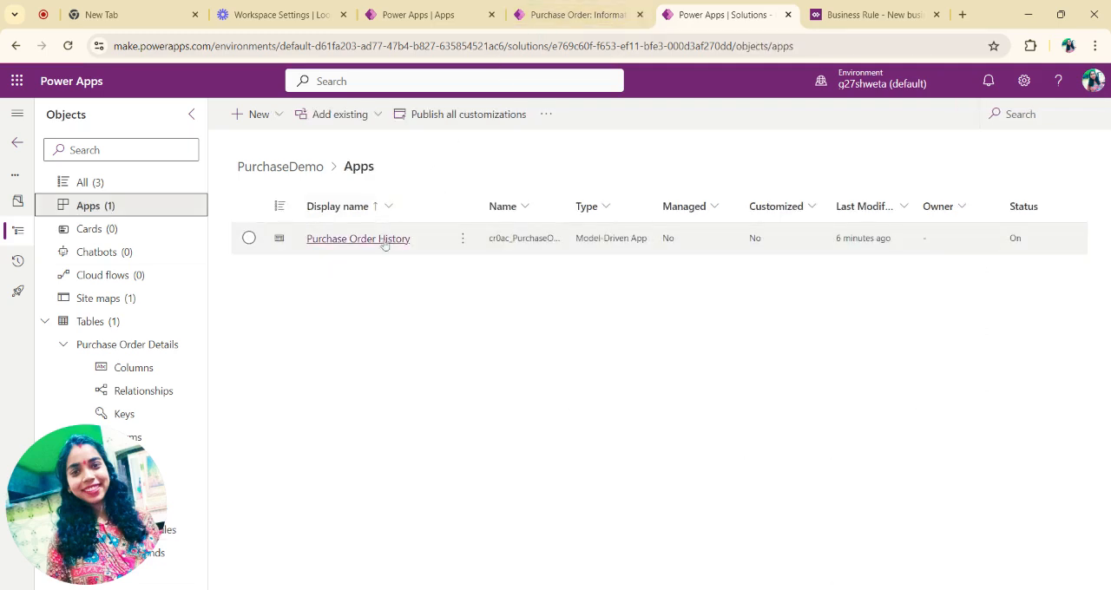
click(383, 247)
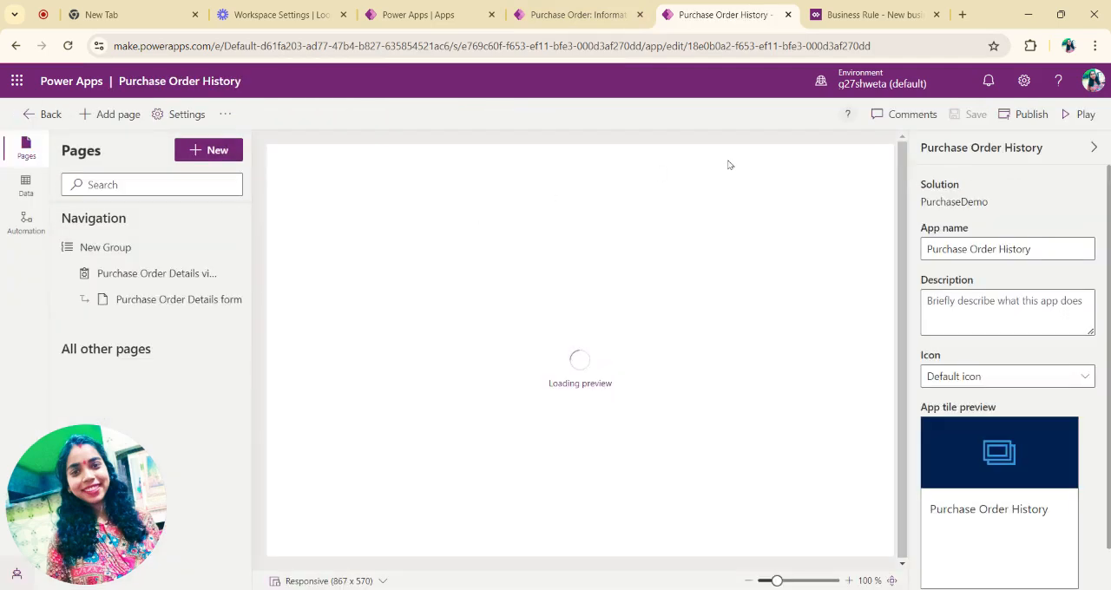
click(1020, 115)
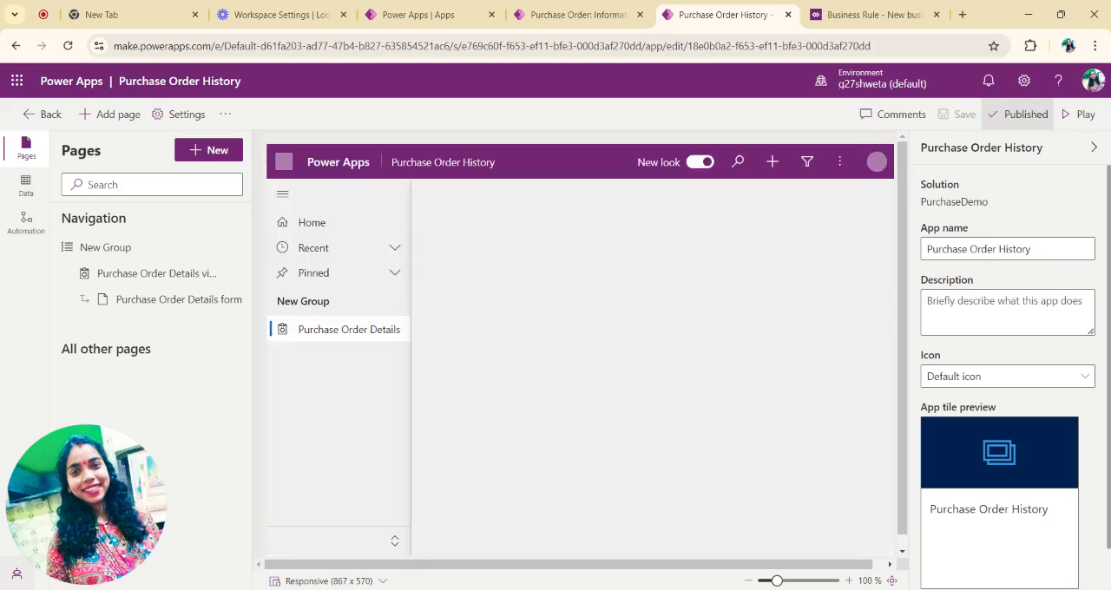
Step: Play the Purchase Order History app and start a new Purchase Order Details record with the product name Table
click(1081, 119)
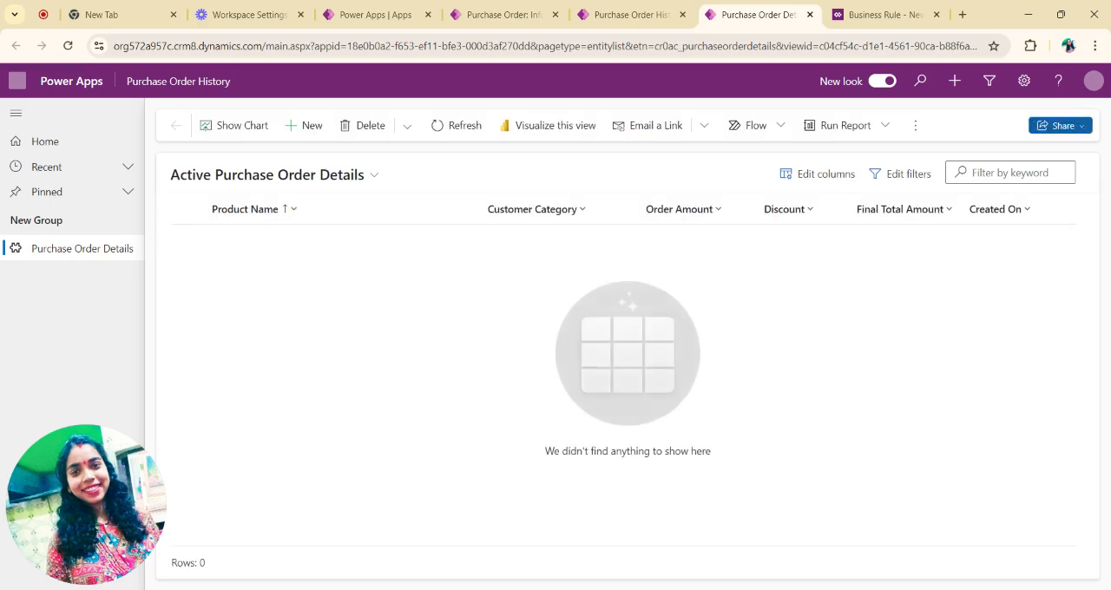
click(305, 128)
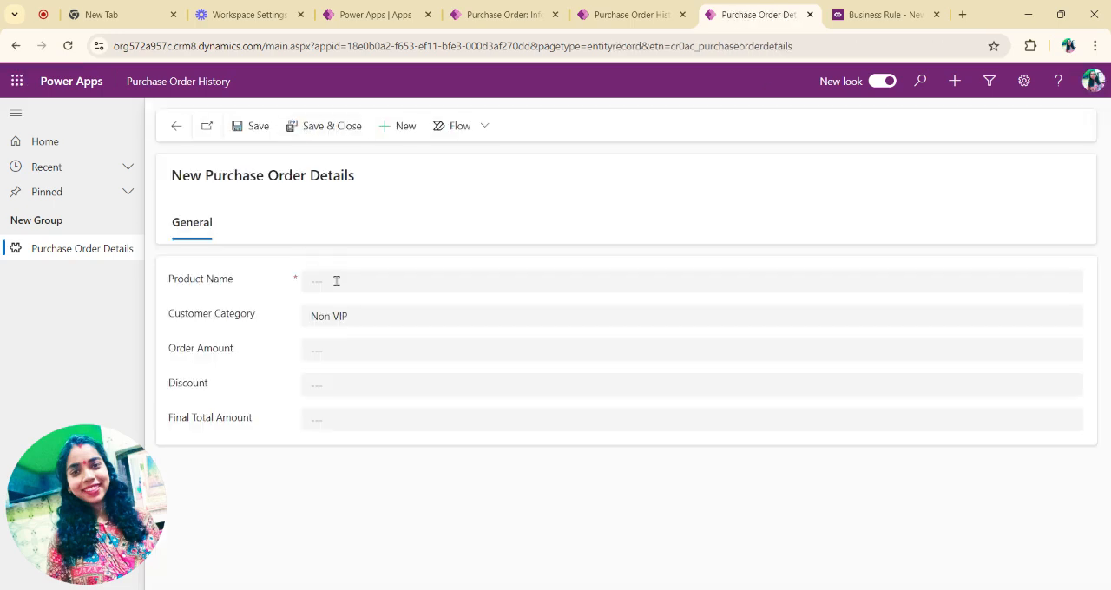
click(336, 281)
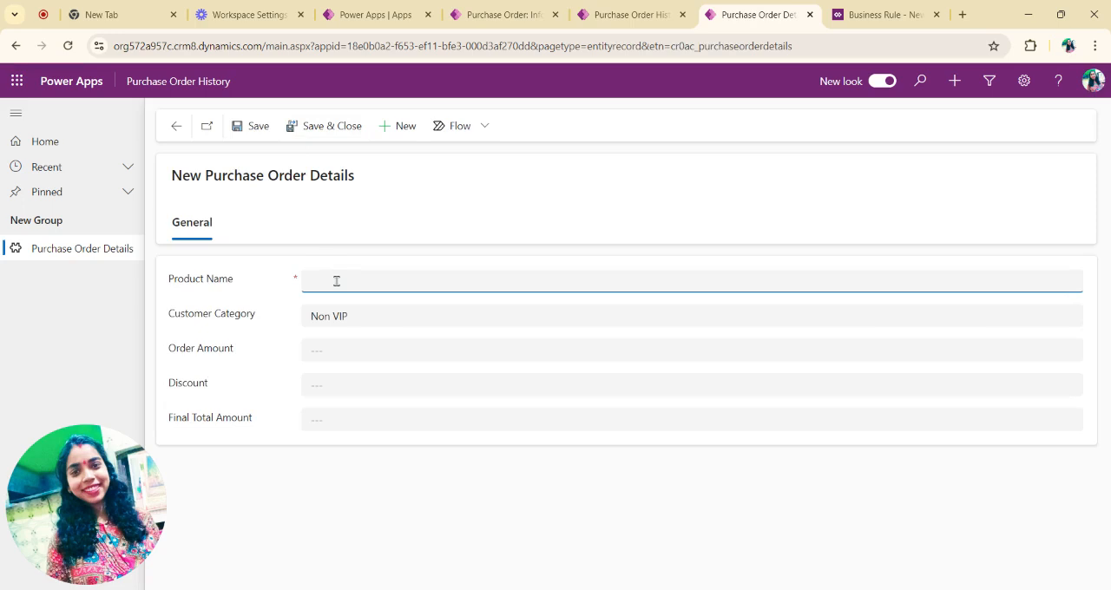
text(Table)
Step: Keep the Table order's customer category as Non VIP, set its order amount to 1000, and save the record
click(357, 325)
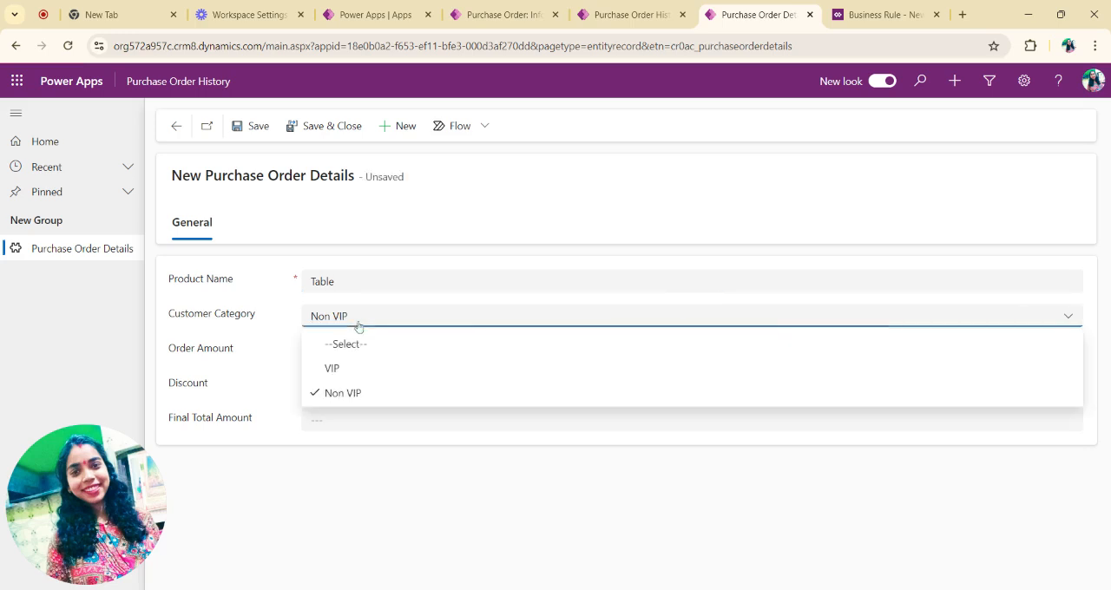
click(353, 320)
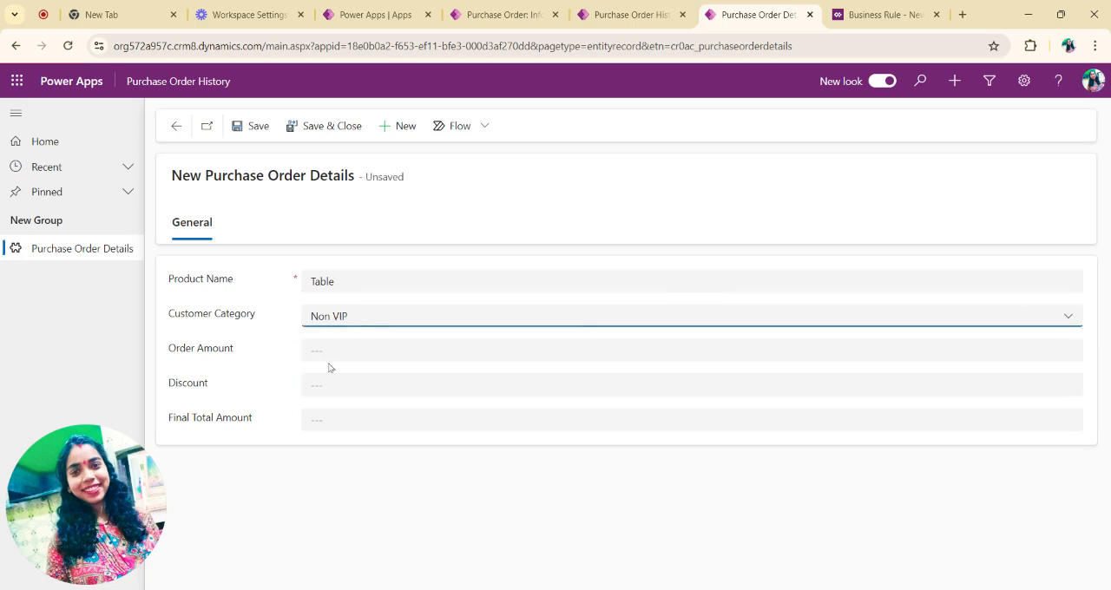
click(324, 351)
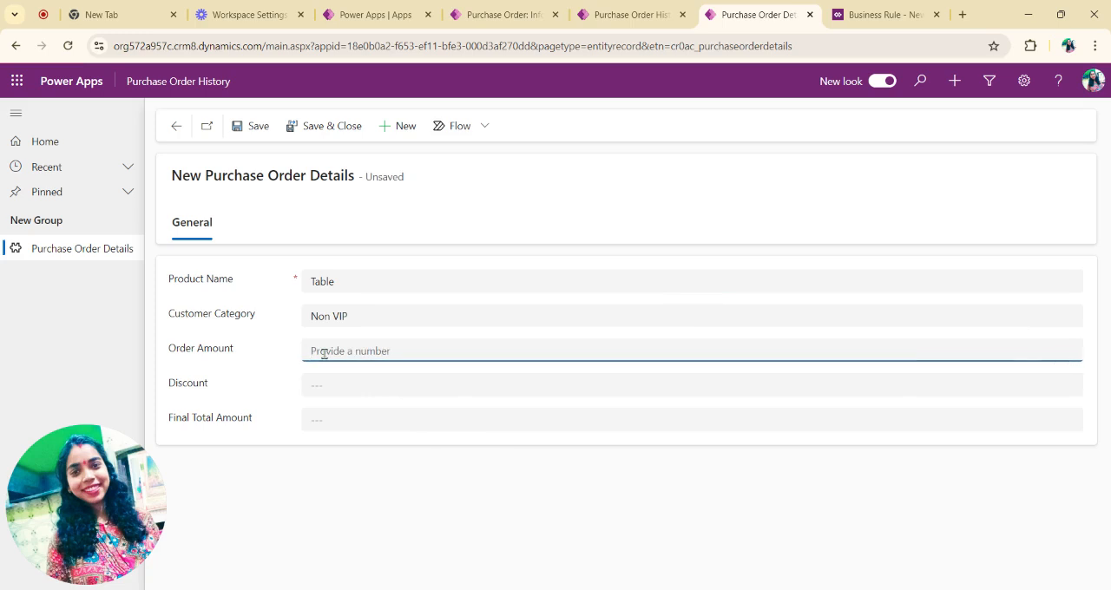
text(1000)
click(247, 128)
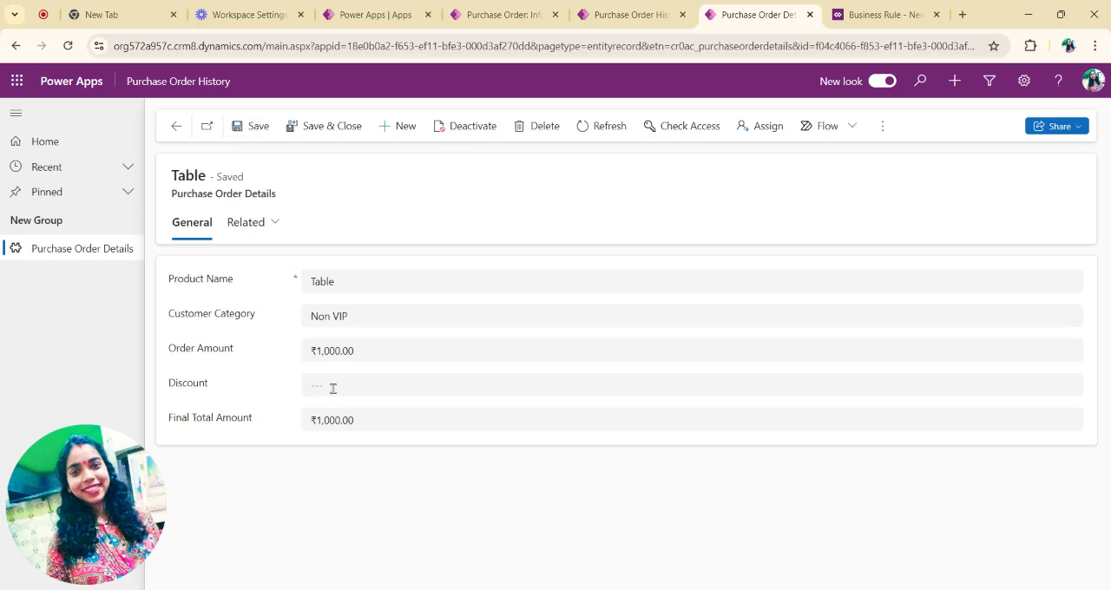
Step: Start another Purchase Order Details record with the product name Chair and the customer category VIP
click(401, 126)
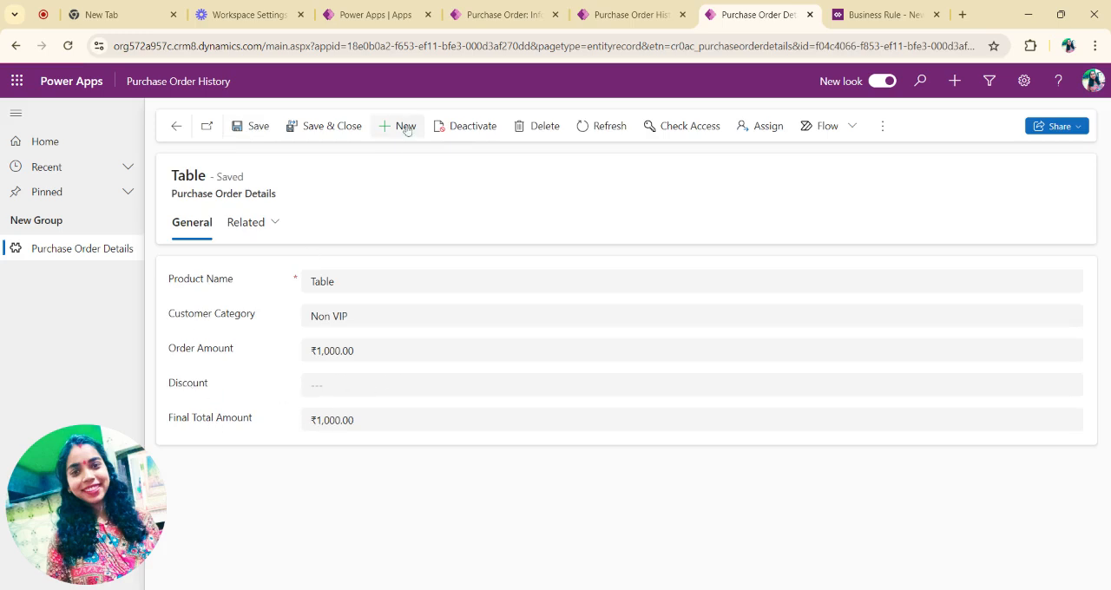
click(340, 282)
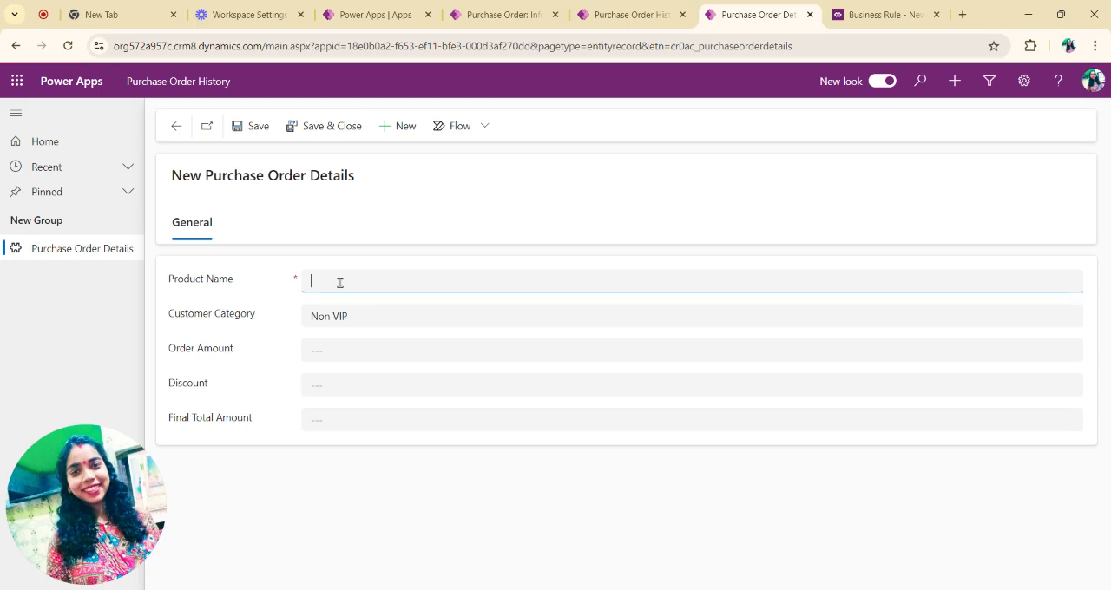
text(Chair)
click(357, 328)
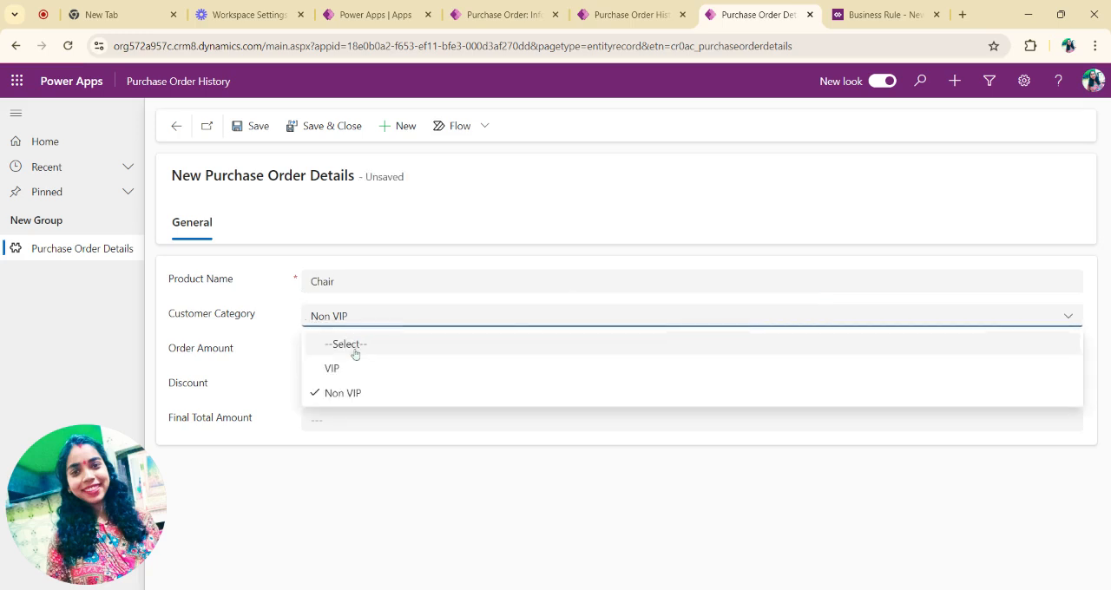
click(367, 367)
Step: Set the Chair order's amount to 2000 and save the record
click(339, 349)
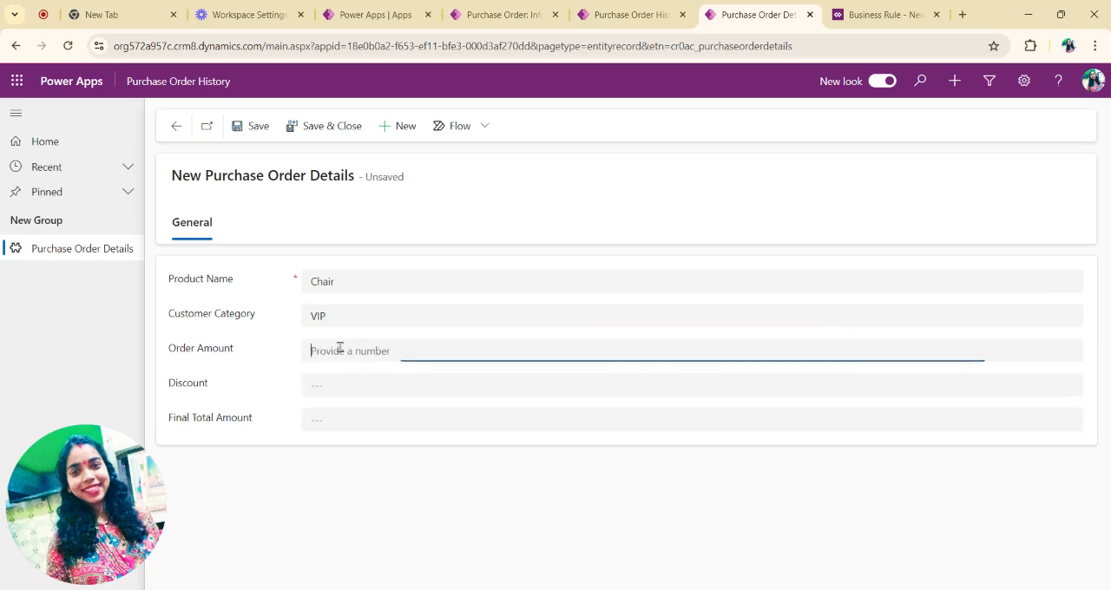
text(200)
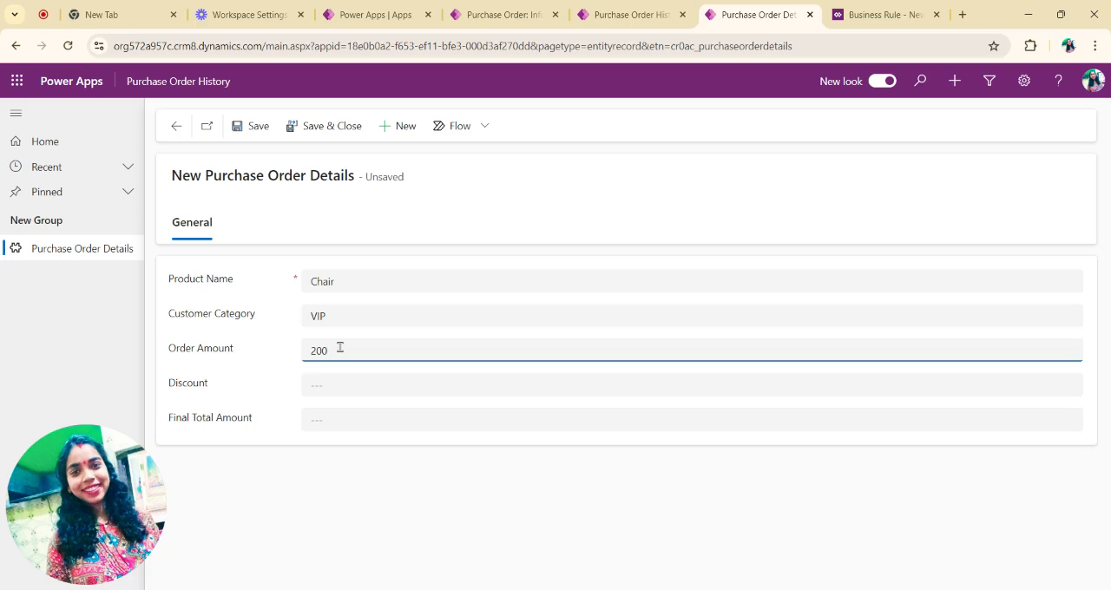
text(0)
click(263, 137)
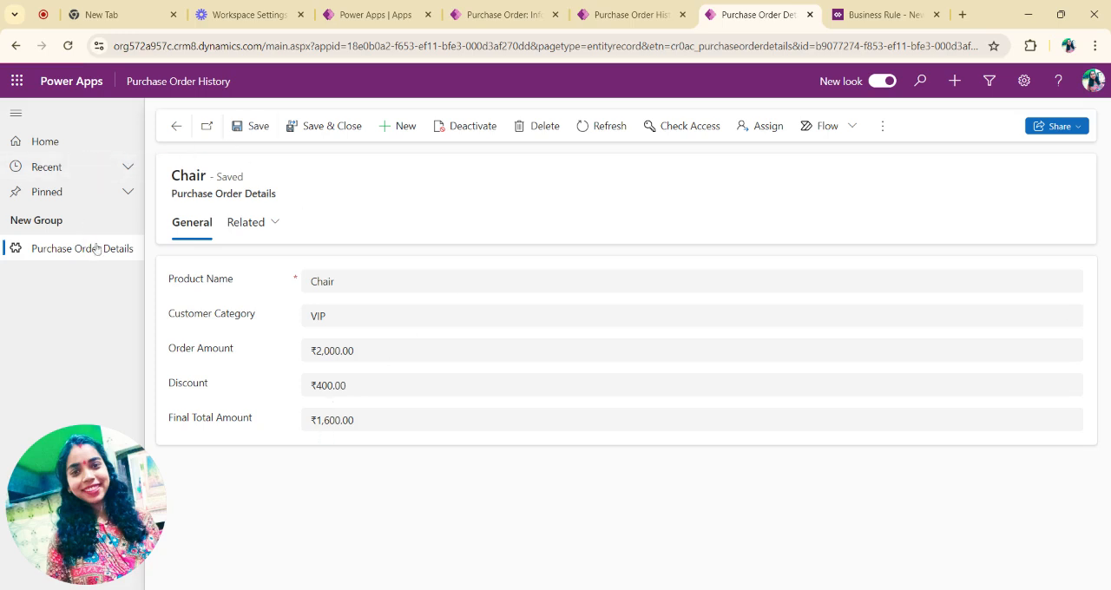
Step: Return to the Active Purchase Order Details list and compare the saved orders' customer categories, discounts and final totals
click(64, 143)
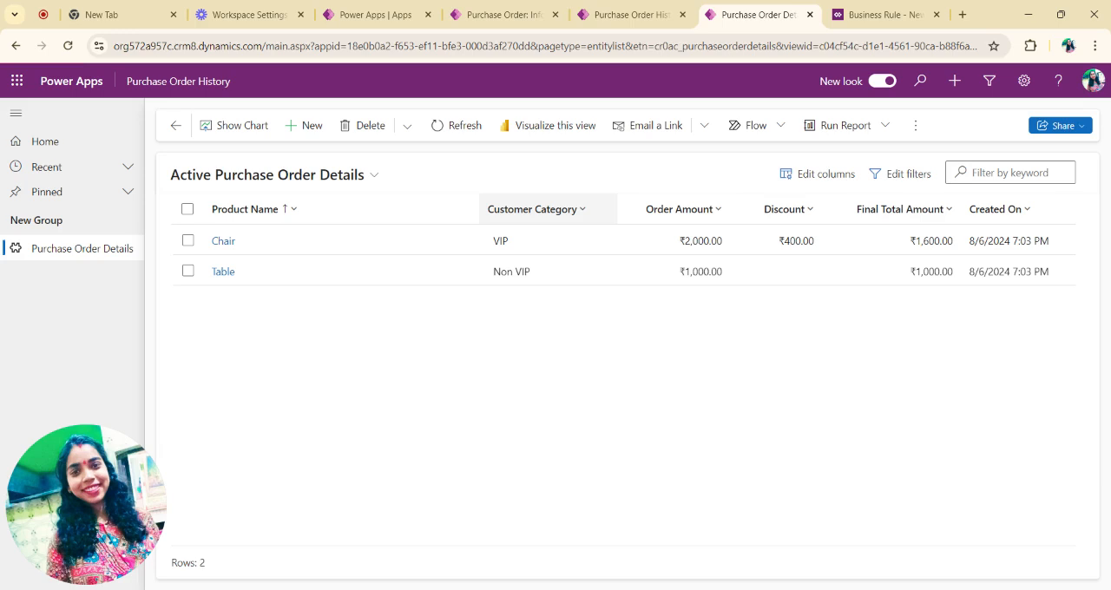
click(543, 209)
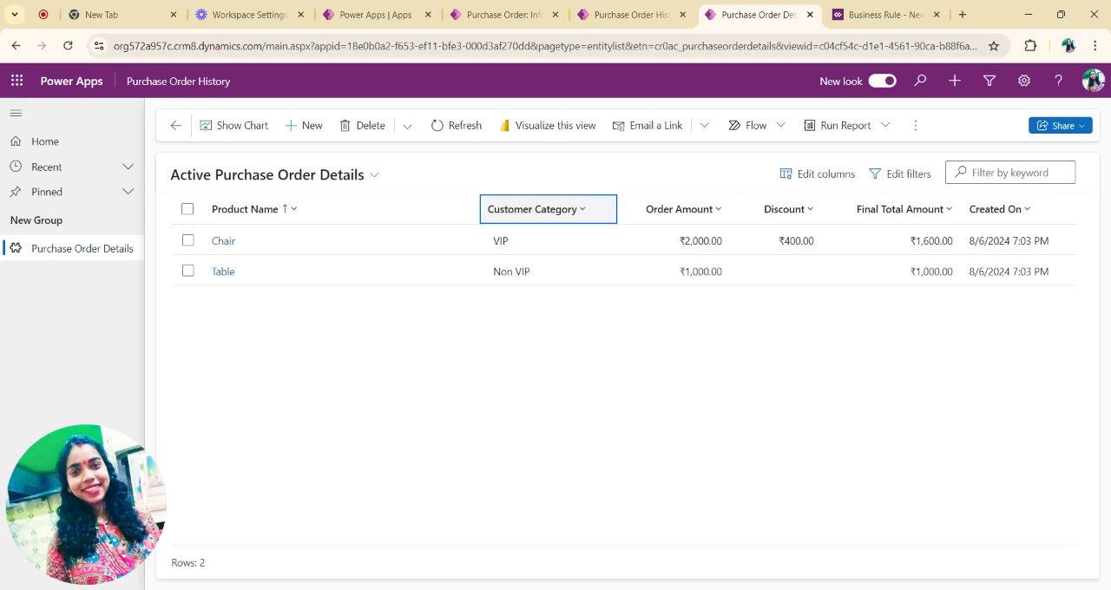